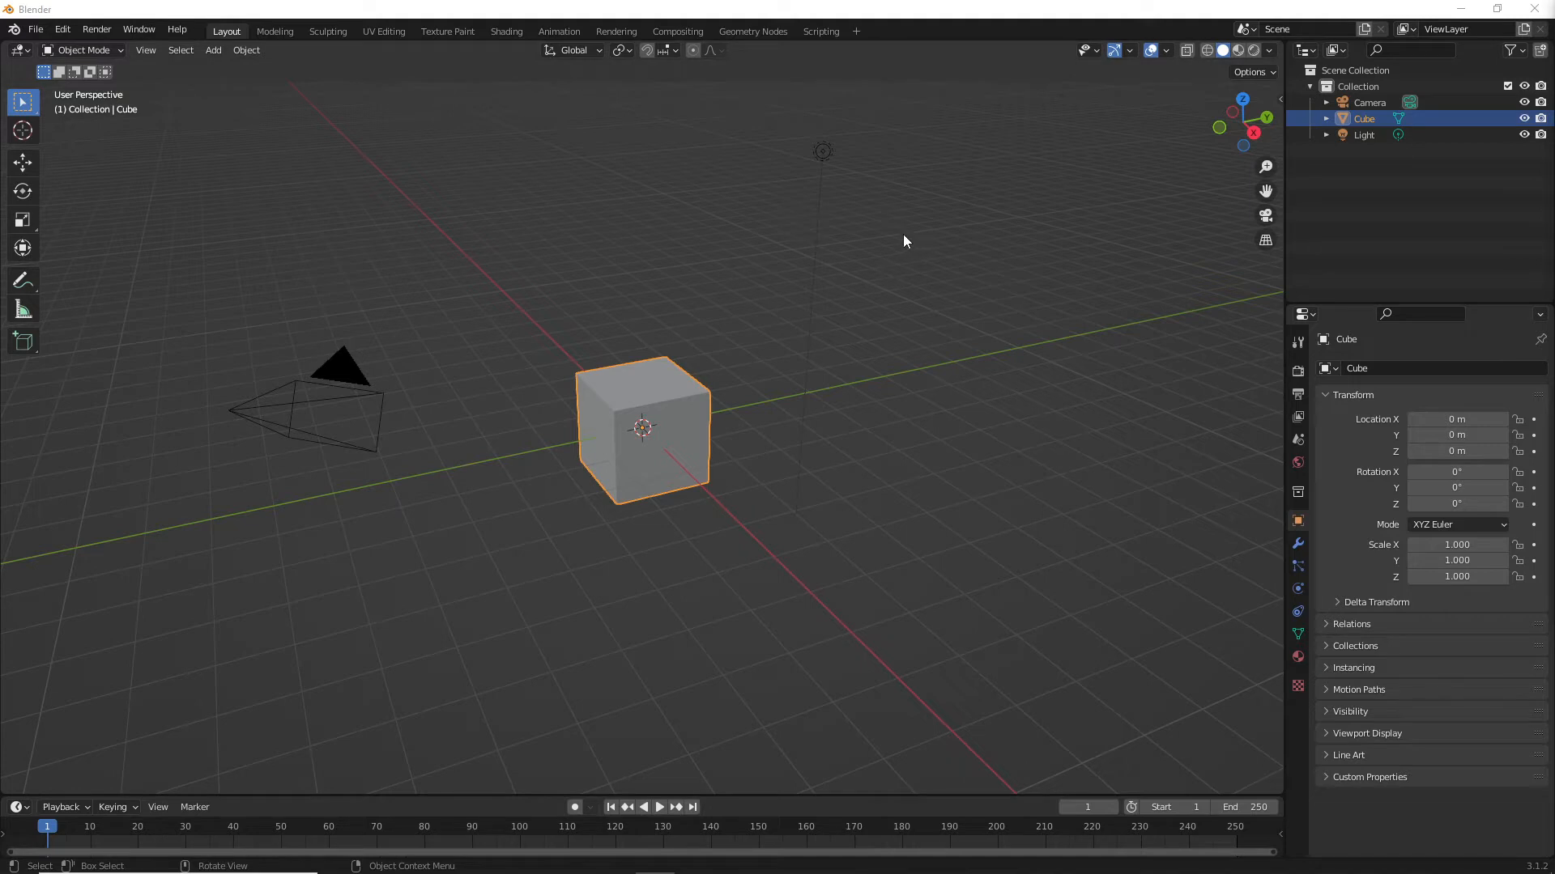
- Search the add-on preferences for "Extra" to check the Extra Objects add-ons
{"action": "left_click", "coordinate": [61, 36]}
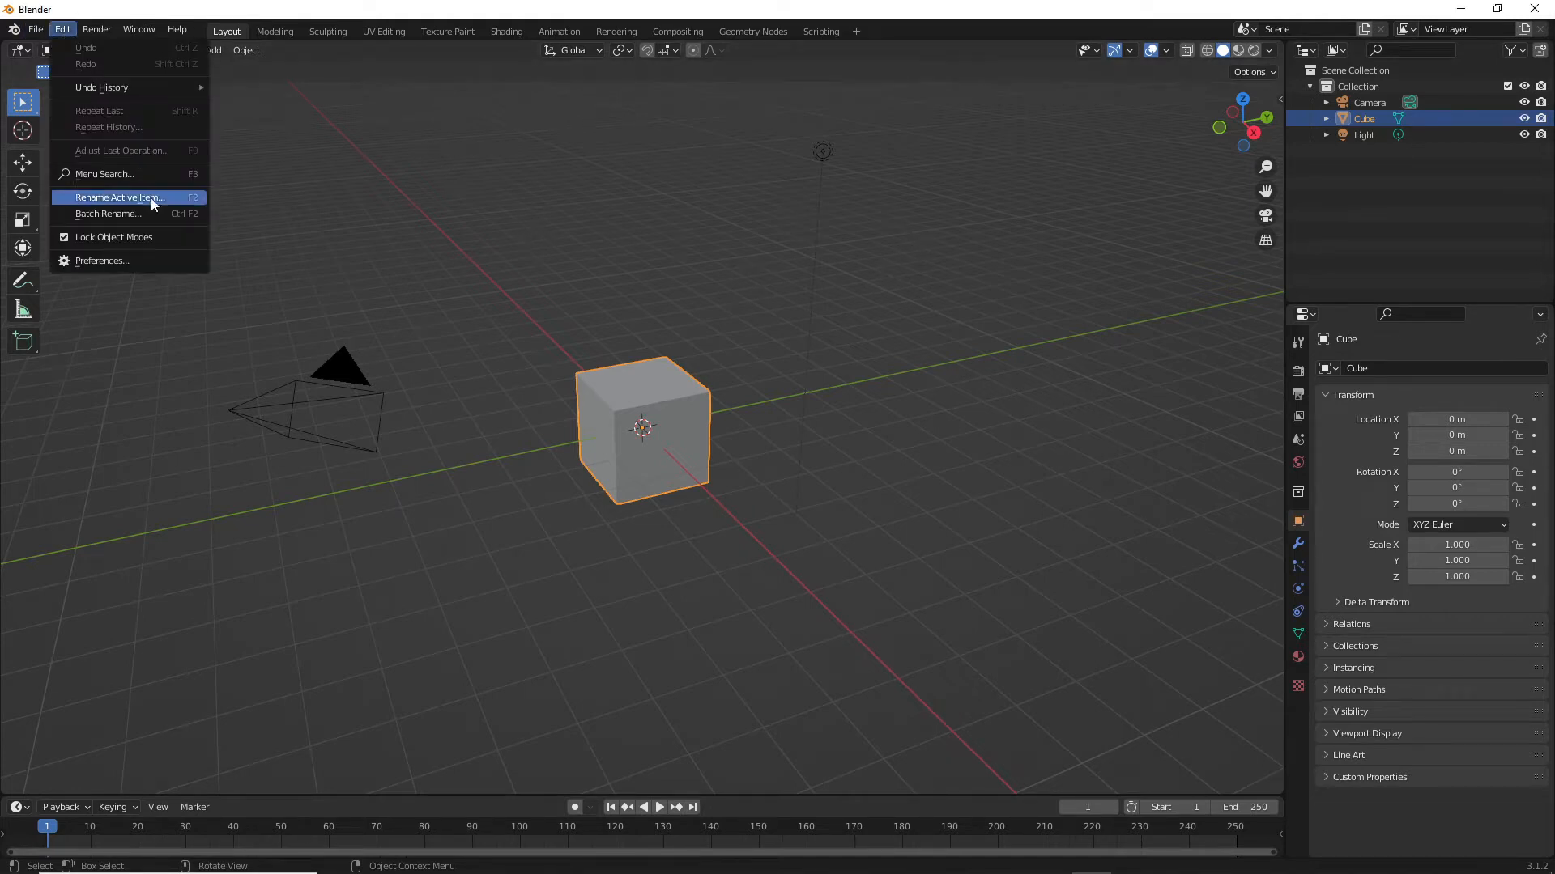
{"action": "left_click", "coordinate": [133, 262]}
{"action": "left_click", "coordinate": [440, 87]}
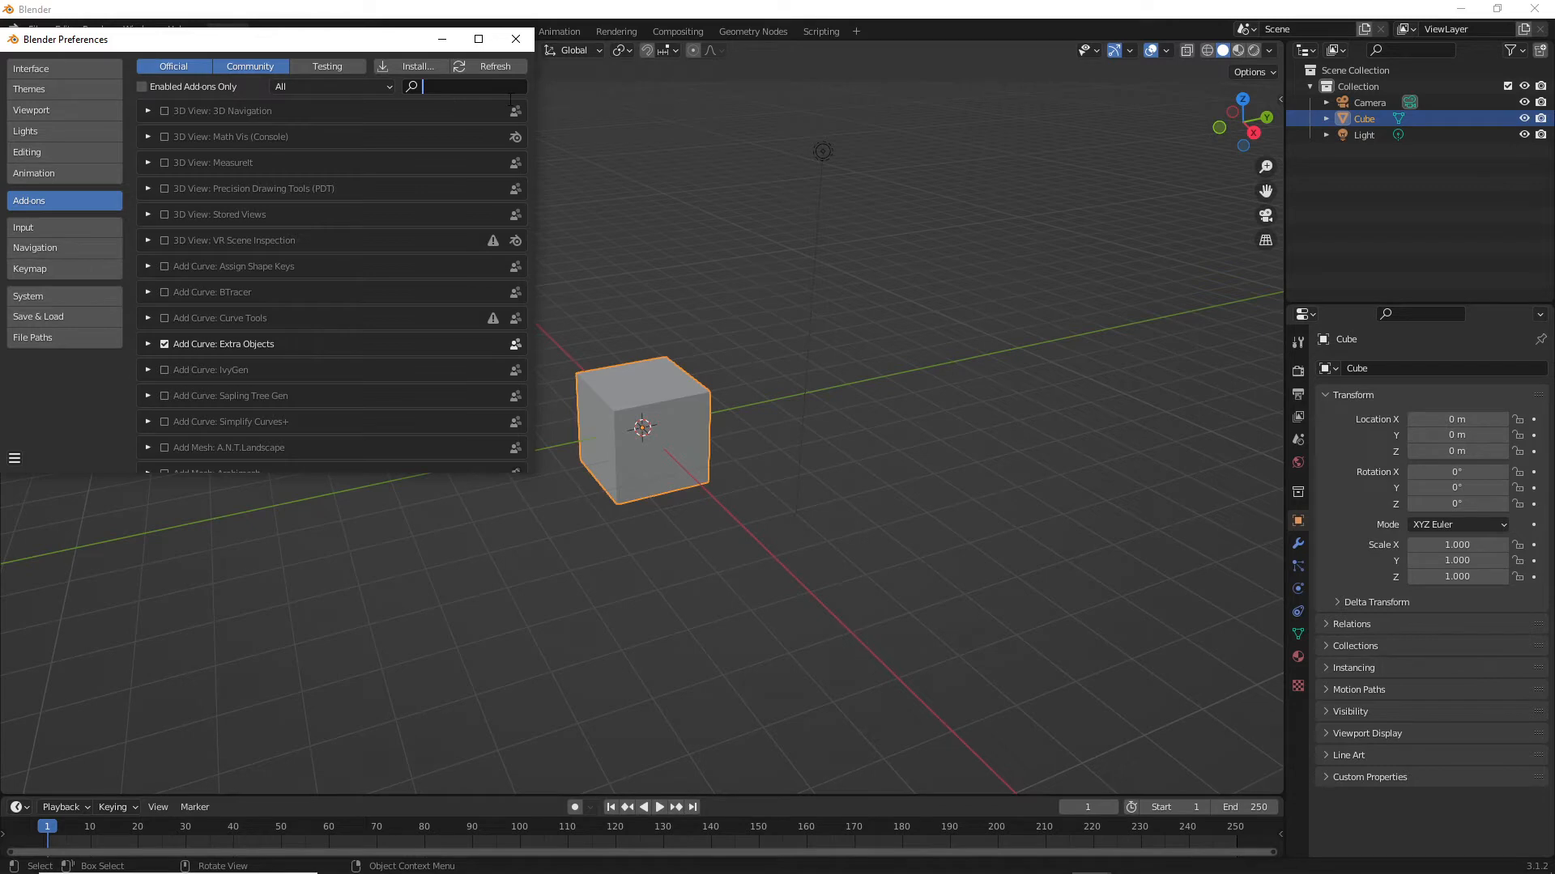
{"action": "type", "text": "Extra"}
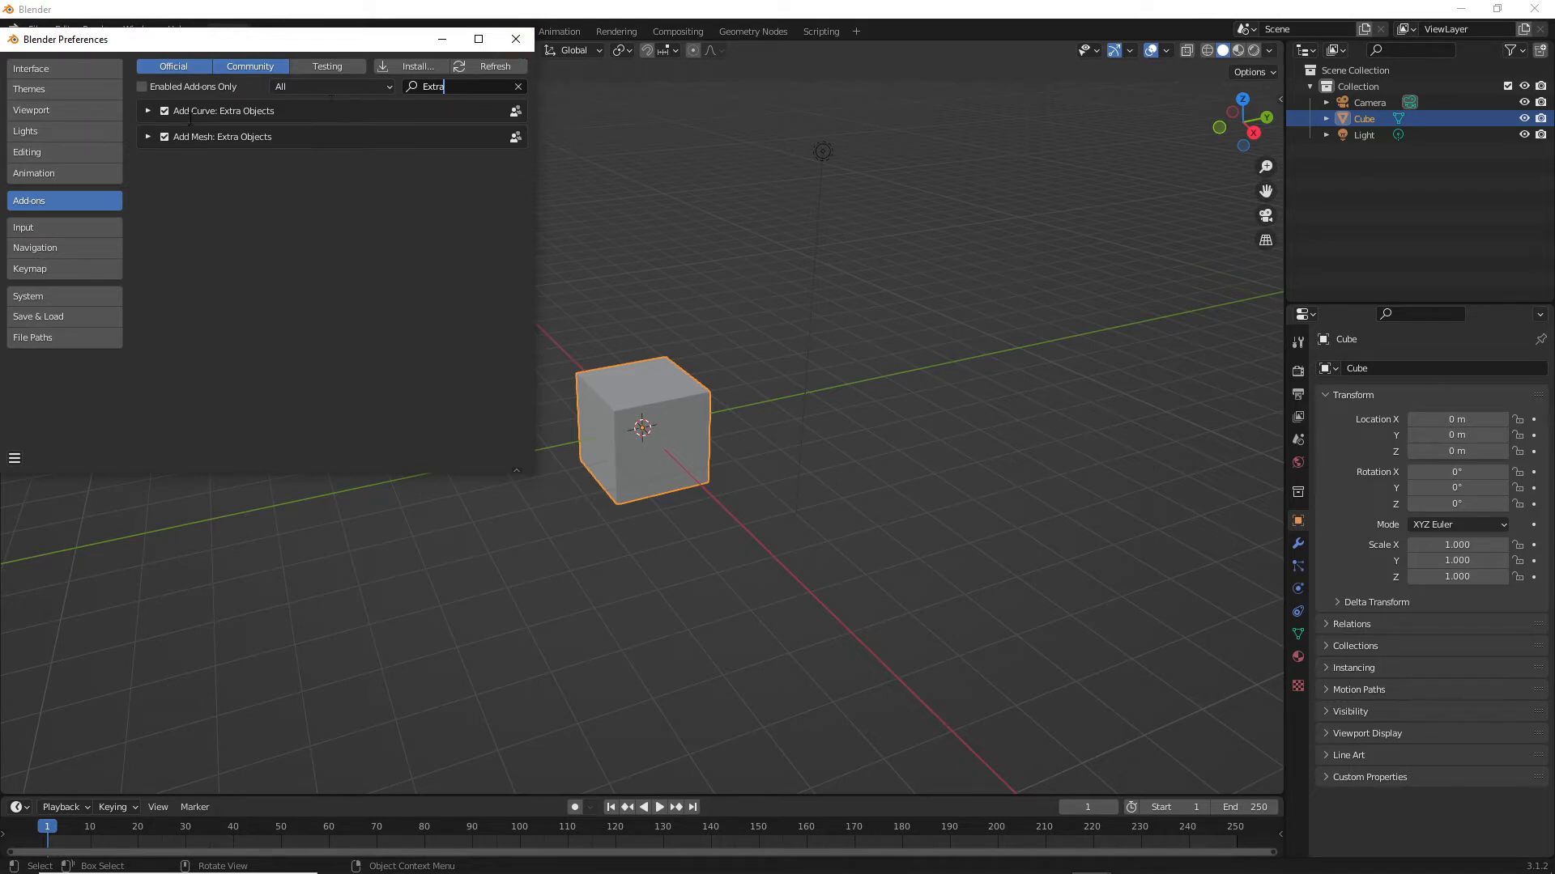
{"action": "key", "text": "Return"}
{"action": "left_click", "coordinate": [516, 39]}
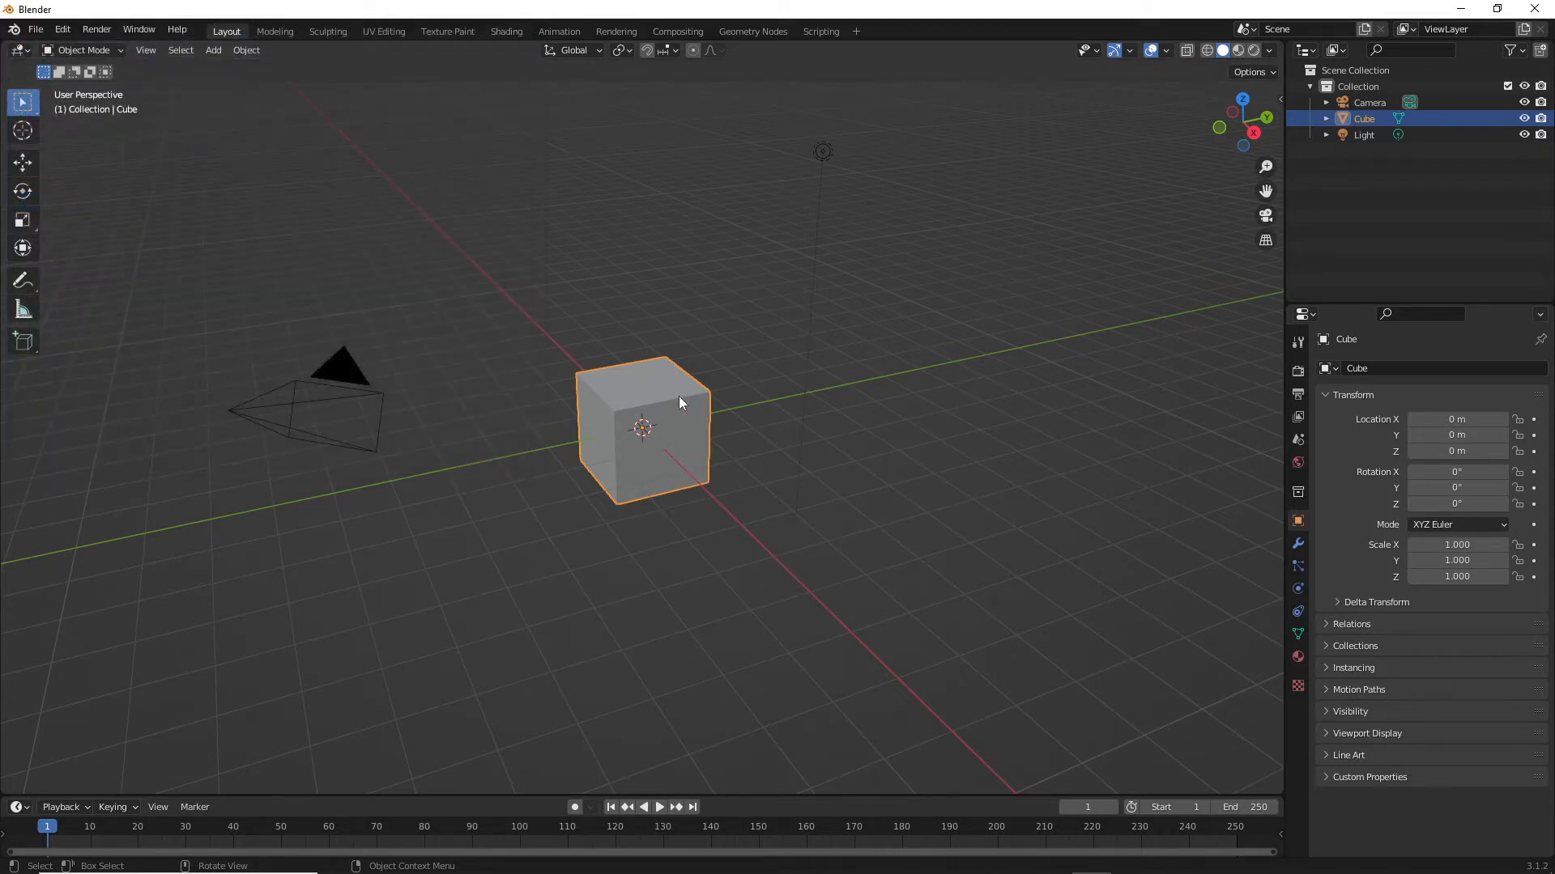
- Delete the default cube, camera and light from the scene
{"action": "key", "text": "Delete"}
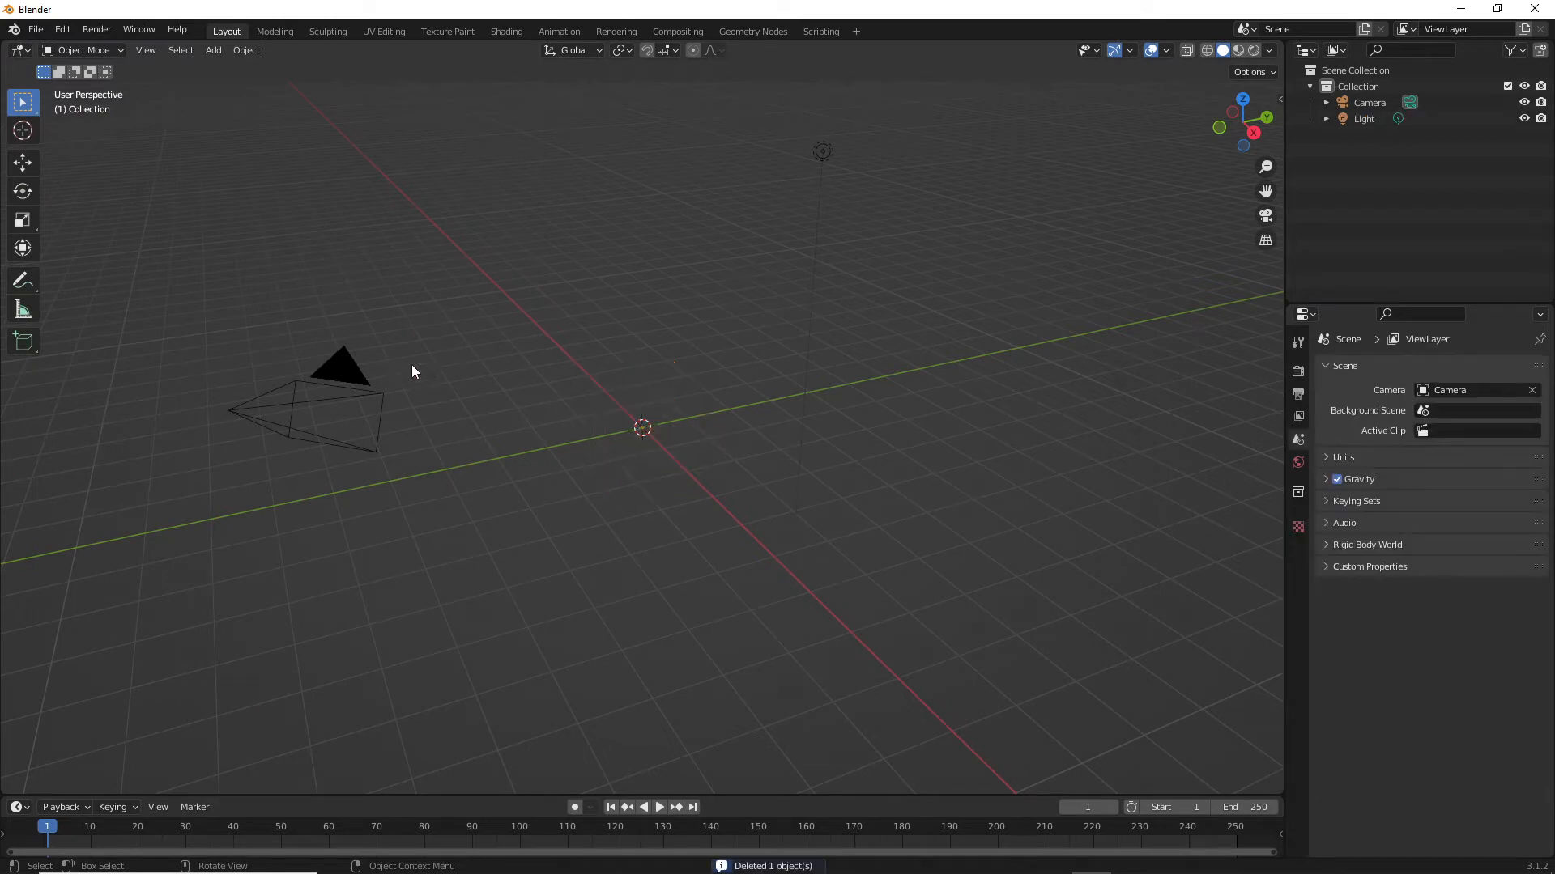
{"action": "left_click", "coordinate": [353, 356]}
{"action": "key", "text": "Delete"}
{"action": "left_click", "coordinate": [833, 154]}
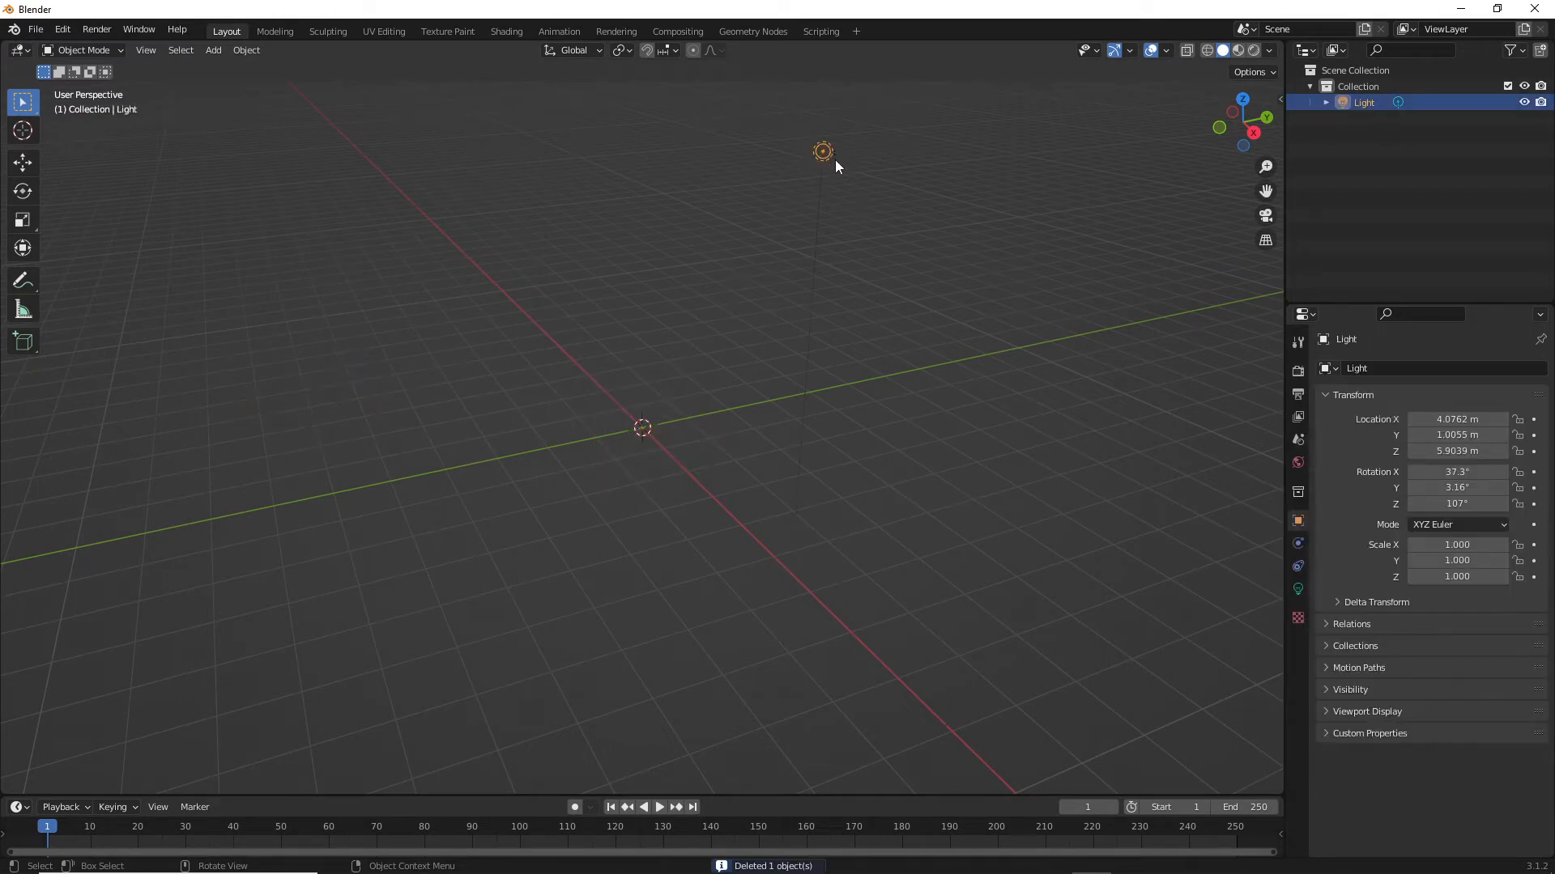
{"action": "key", "text": "Delete"}
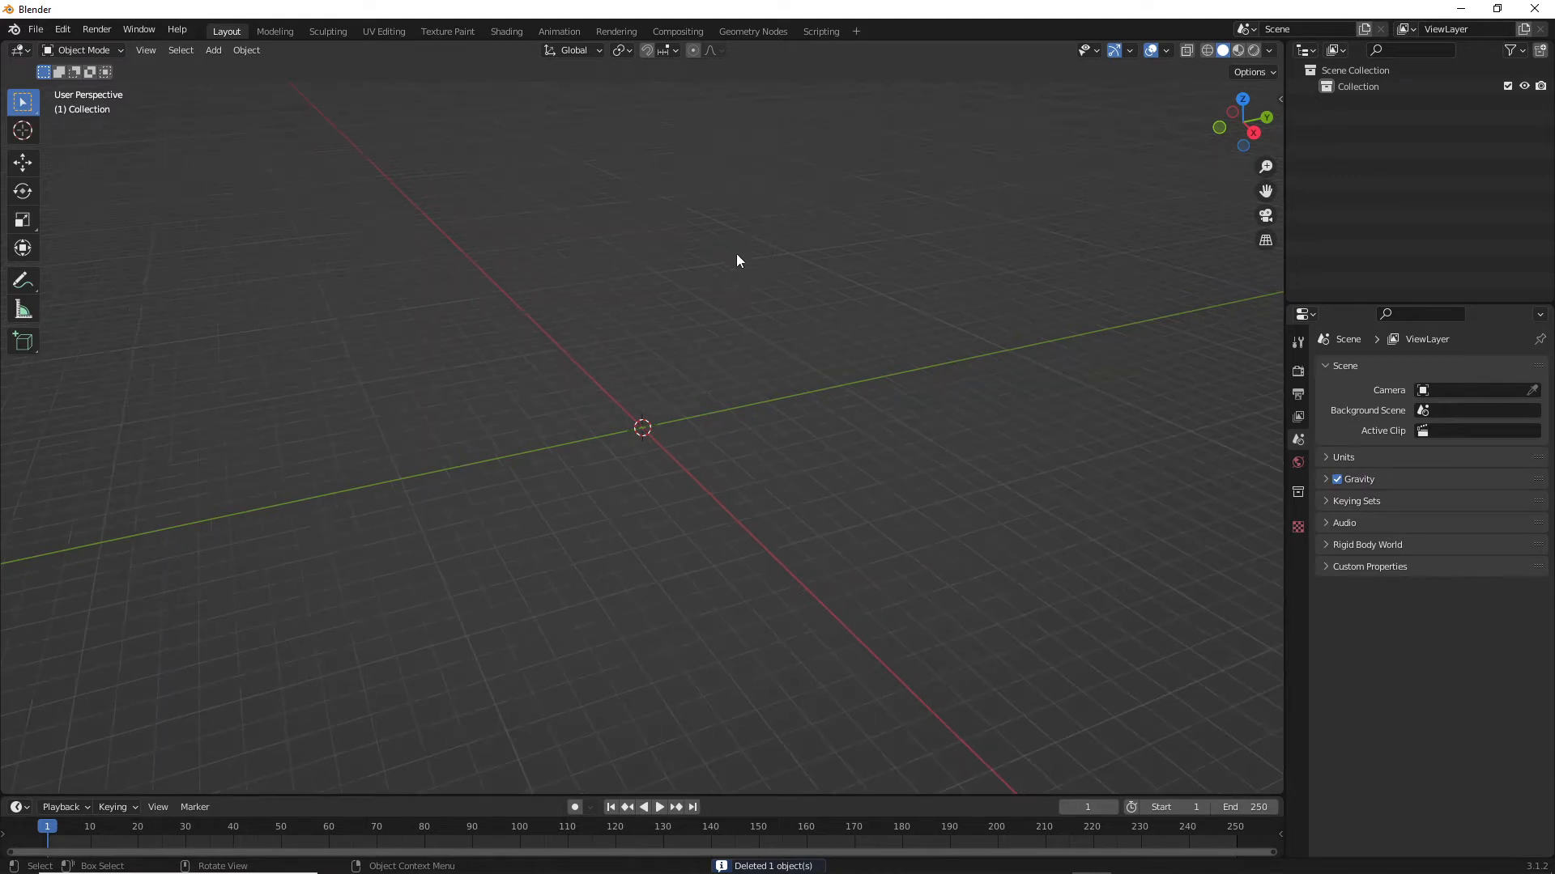
- Add a Brilliant Diamond mesh from the diamond primitives at the world origin
{"action": "middle_click_drag", "start_coordinate": [788, 267], "coordinate": [749, 339], "text": "shift"}
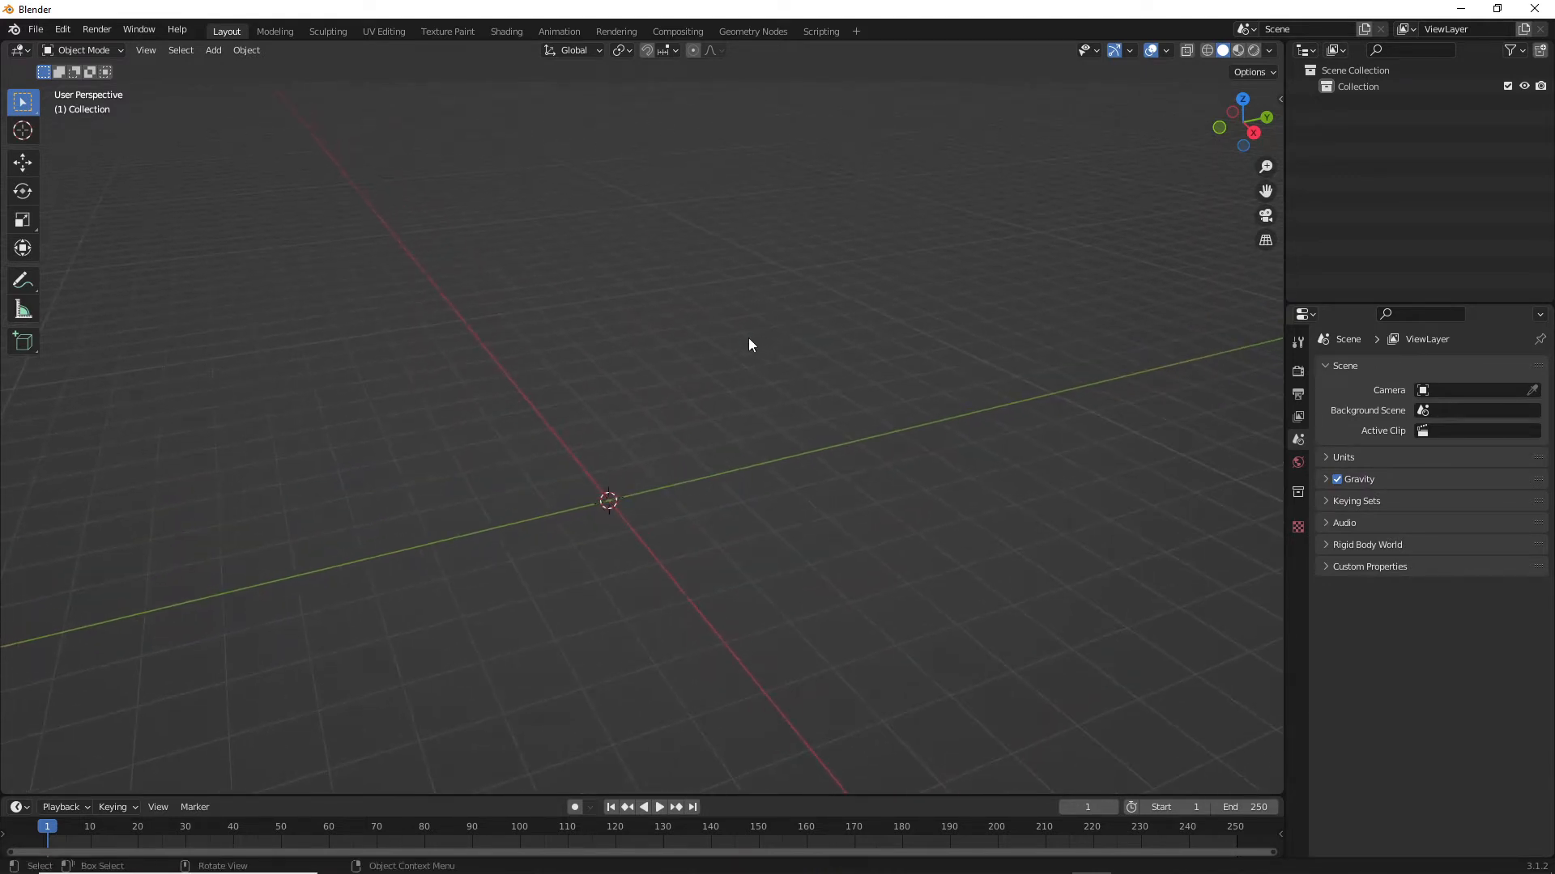
{"action": "key", "text": "shift+a"}
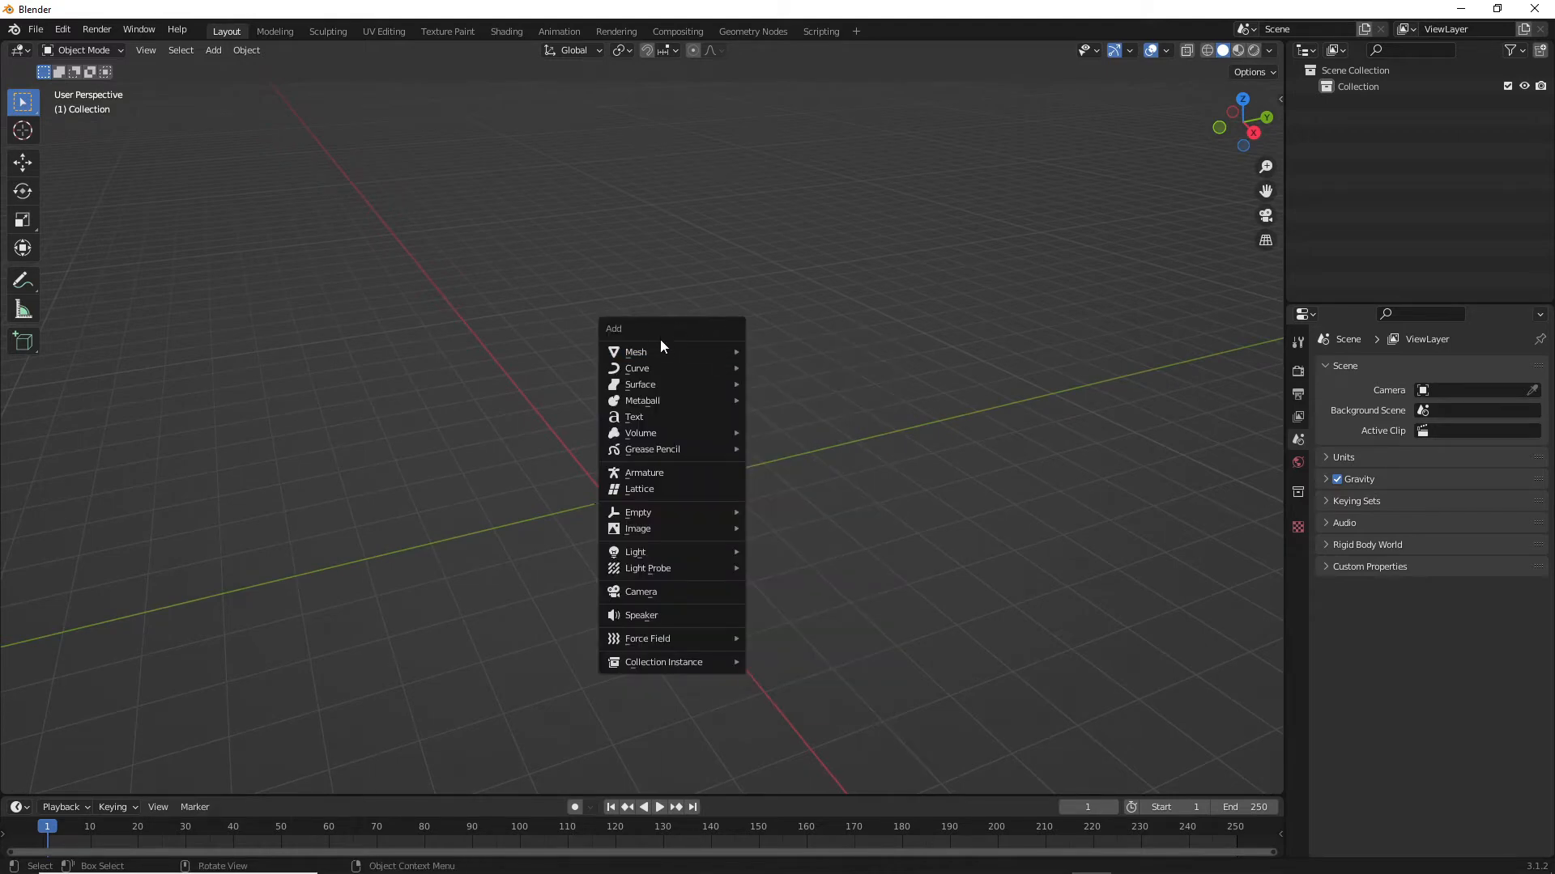
{"action": "mouse_move", "coordinate": [662, 353]}
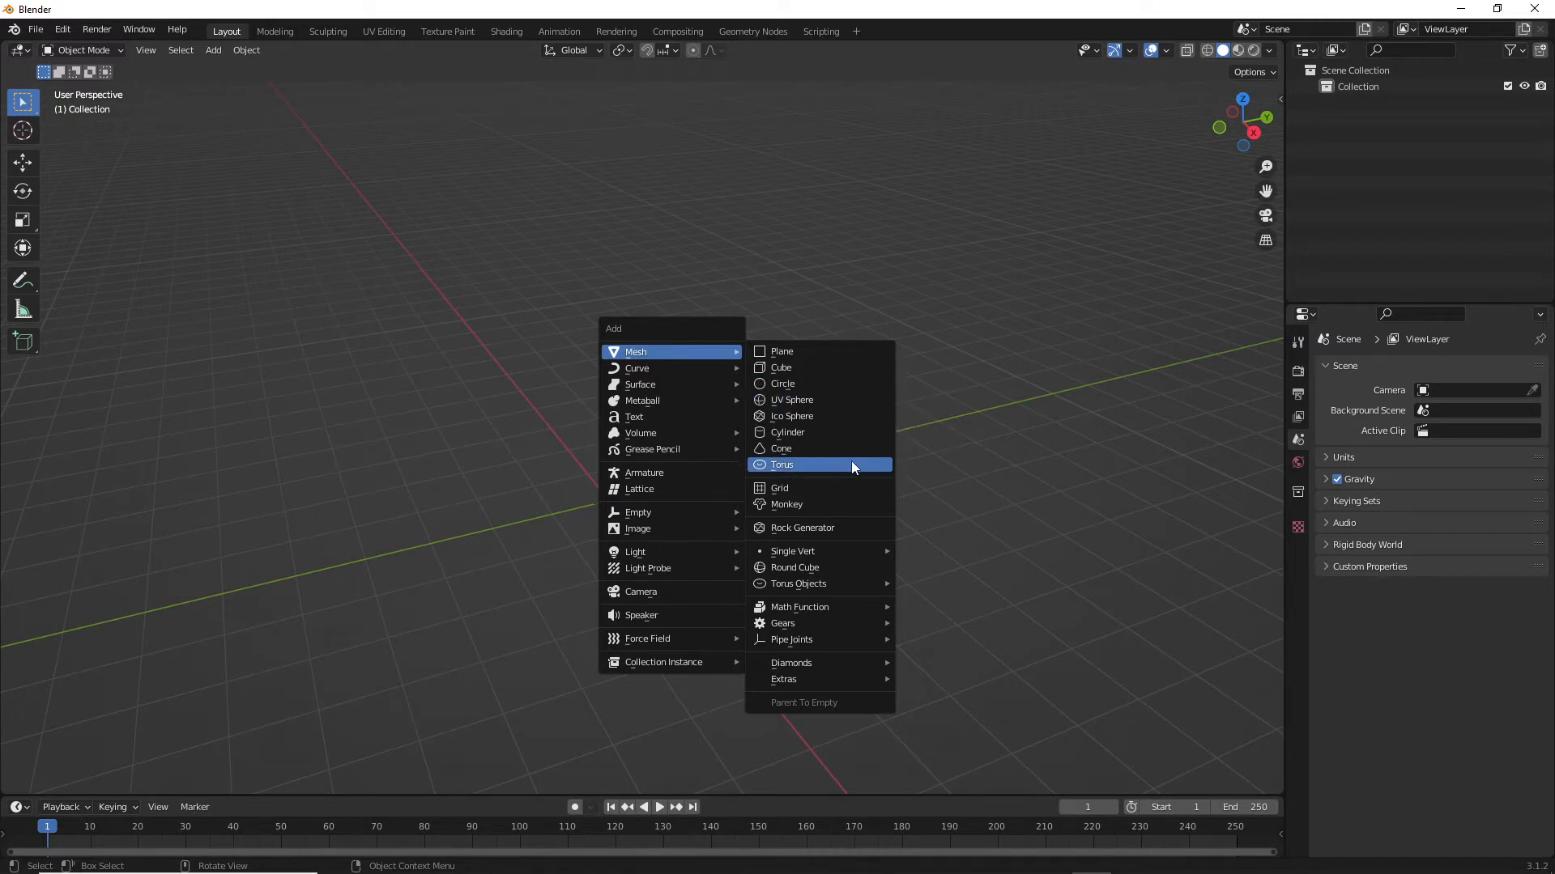
{"action": "mouse_move", "coordinate": [837, 613]}
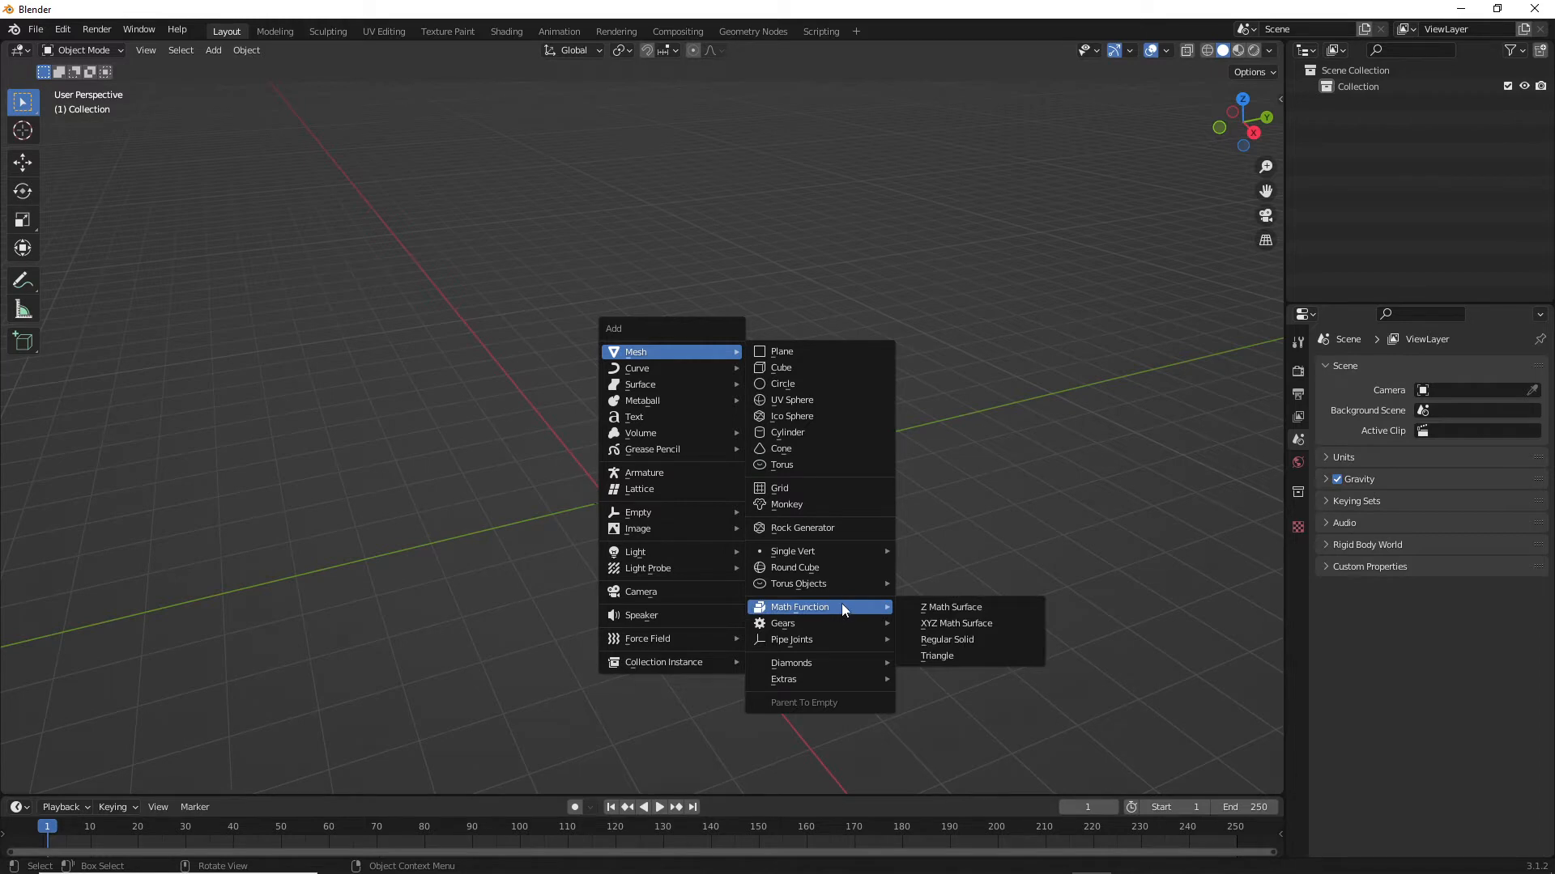
{"action": "mouse_move", "coordinate": [829, 661]}
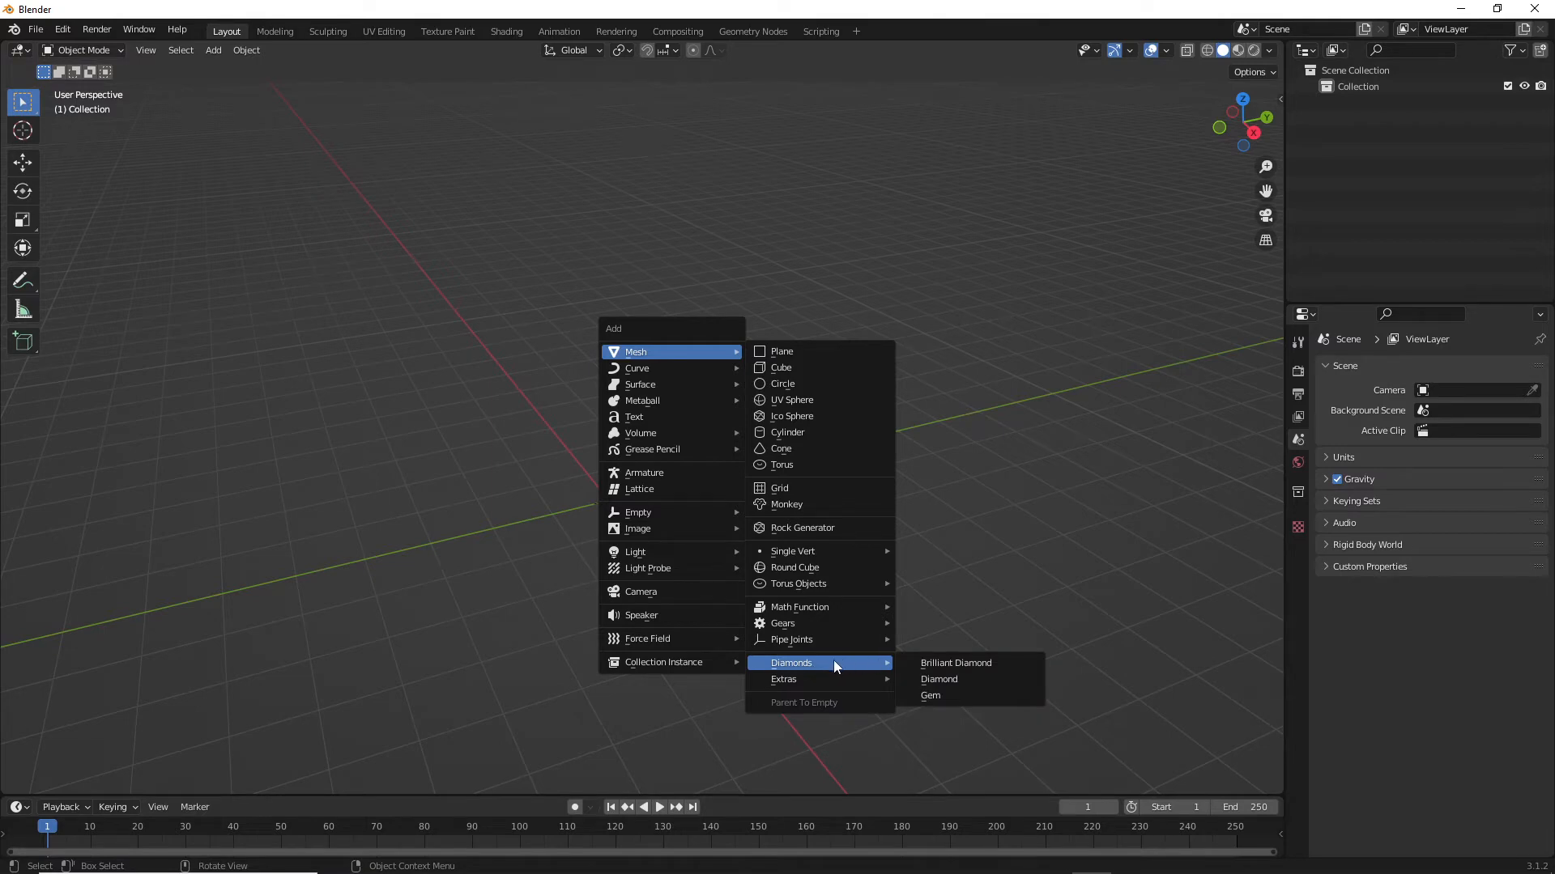
{"action": "left_click", "coordinate": [933, 663]}
- Move the brilliant diamond up along the Z axis by about 1 m
{"action": "scroll", "coordinate": [789, 600], "scroll_direction": "up", "scroll_amount": 2}
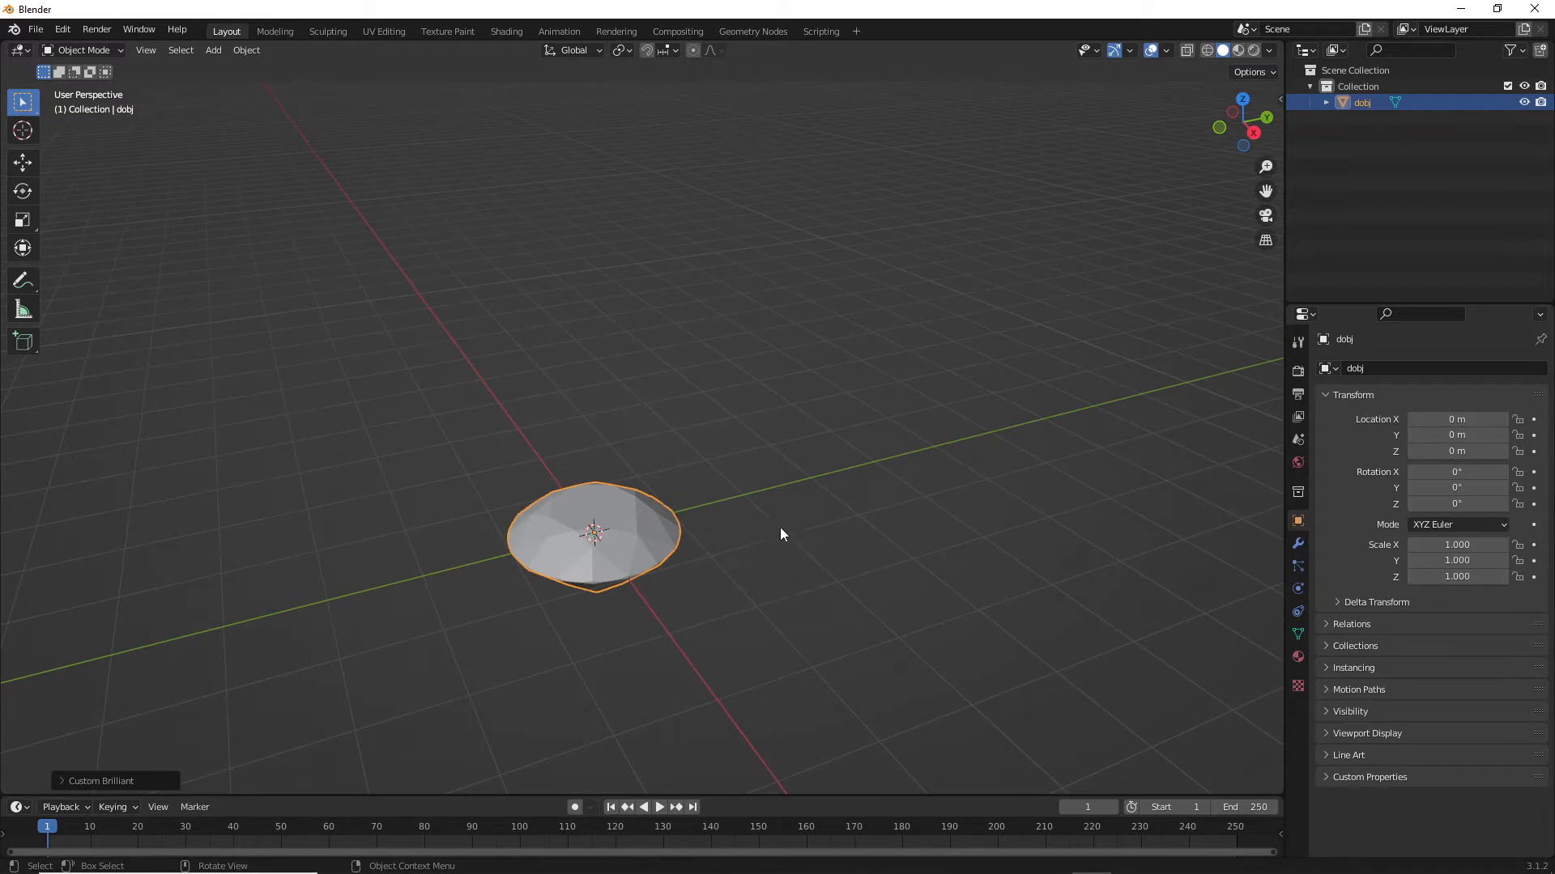
{"action": "middle_click_drag", "start_coordinate": [722, 522], "coordinate": [787, 382], "text": "shift"}
{"action": "scroll", "coordinate": [767, 372], "scroll_direction": "up", "scroll_amount": 3}
{"action": "key", "text": "g"}
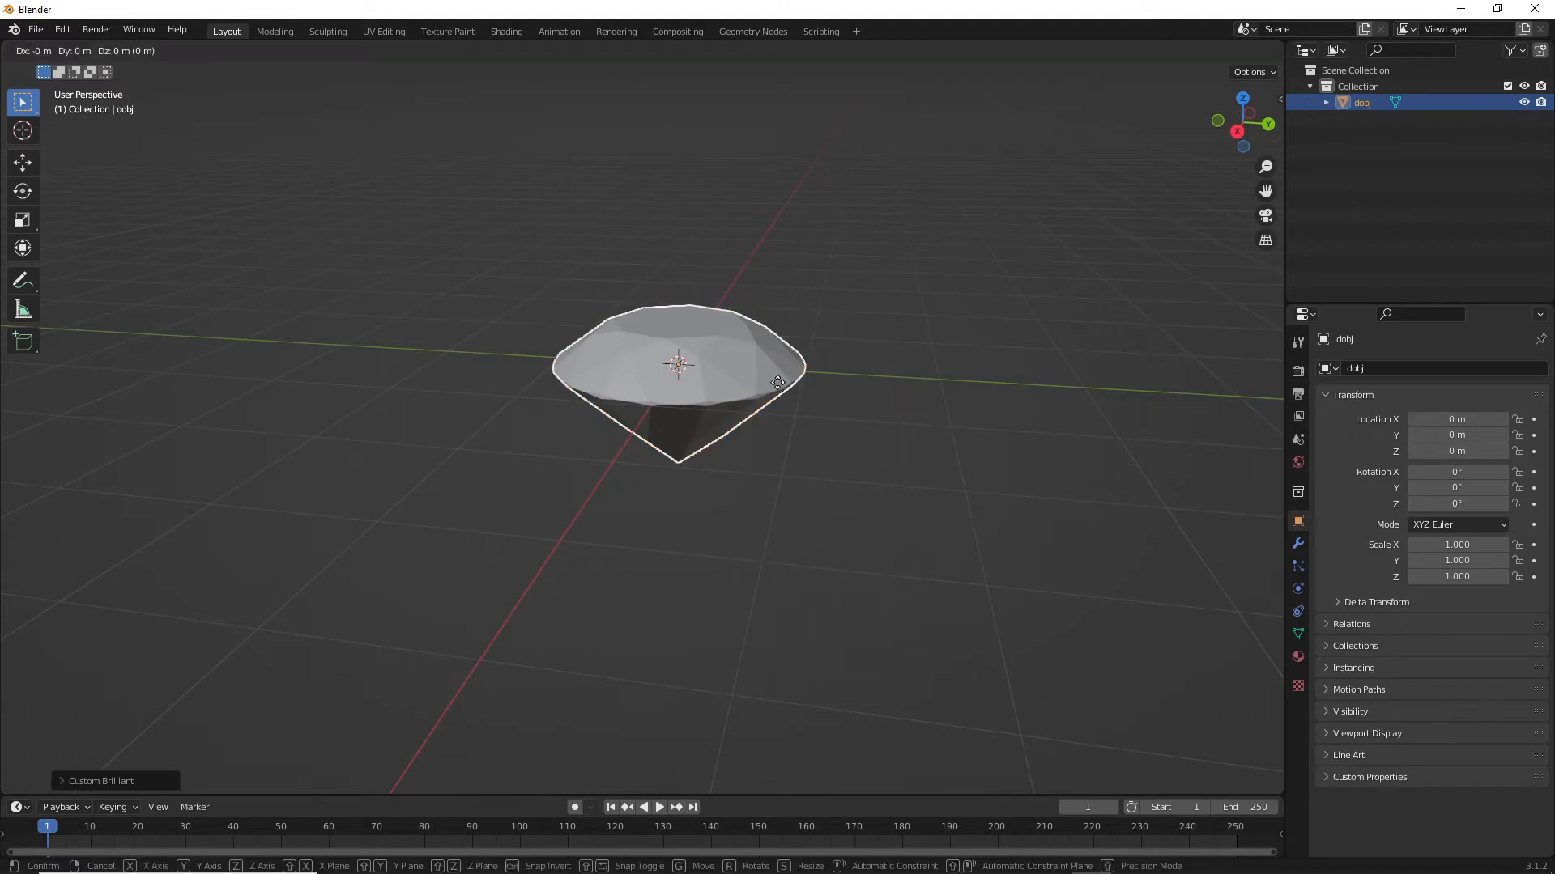
{"action": "key", "text": "z"}
{"action": "left_click", "coordinate": [740, 265]}
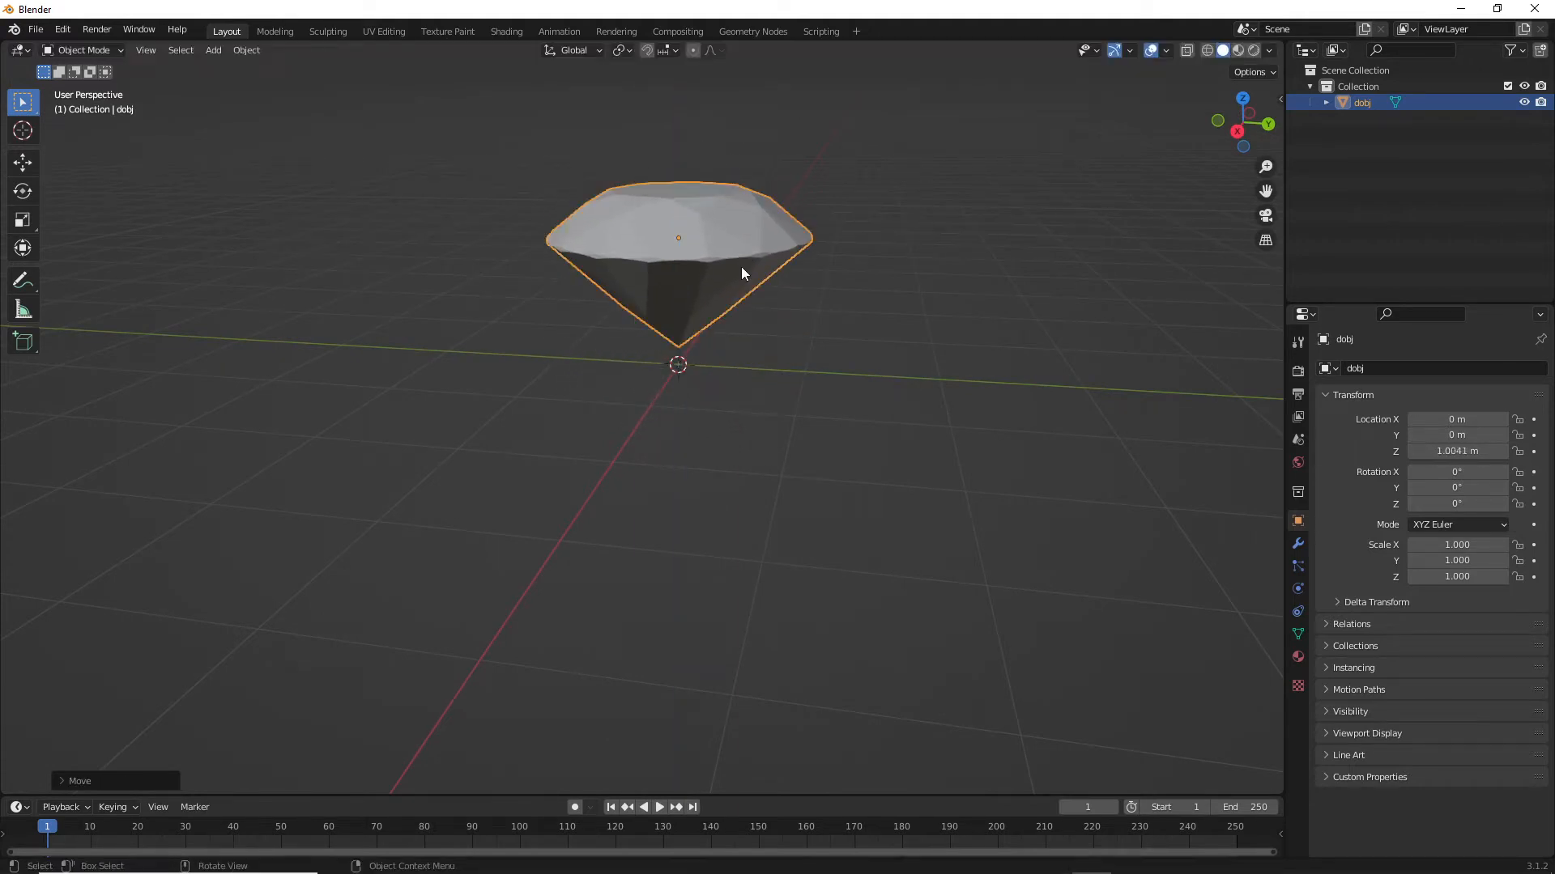
- Scale the brilliant diamond down uniformly to about 0.163
{"action": "scroll", "coordinate": [780, 304], "scroll_direction": "up", "scroll_amount": 3}
{"action": "scroll", "coordinate": [779, 304], "scroll_direction": "down", "scroll_amount": 3}
{"action": "middle_click_drag", "start_coordinate": [785, 312], "coordinate": [698, 387]}
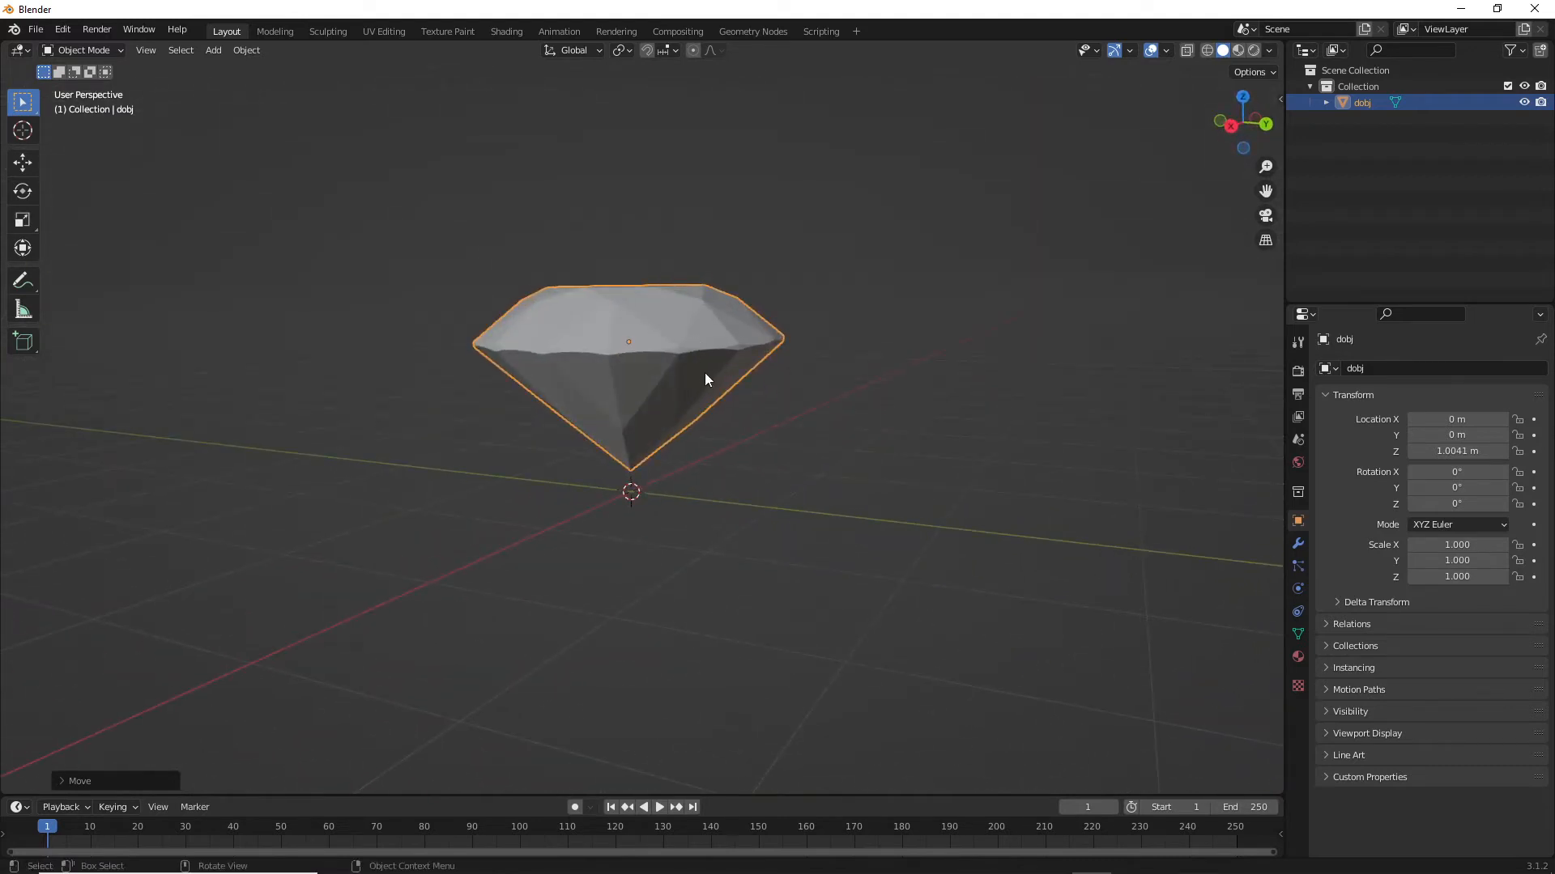
{"action": "key", "text": "s"}
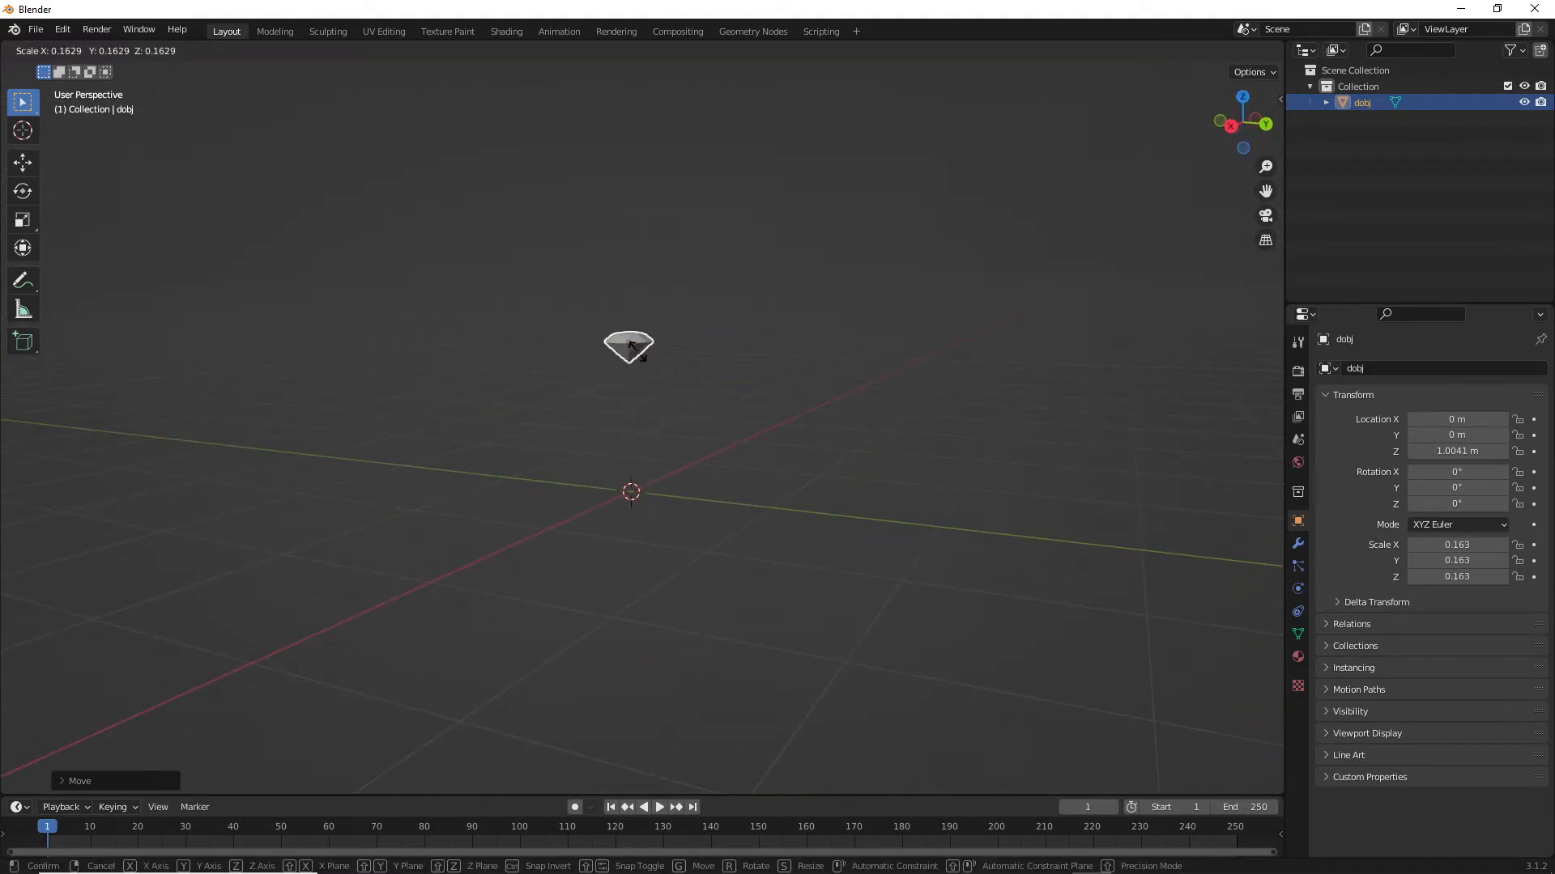
{"action": "left_click", "coordinate": [708, 352]}
- Deselect the brilliant diamond and add a standard Diamond mesh at the world origin
{"action": "middle_click_drag", "start_coordinate": [708, 352], "coordinate": [843, 499]}
{"action": "scroll", "coordinate": [743, 465], "scroll_direction": "up", "scroll_amount": 6}
{"action": "scroll", "coordinate": [817, 497], "scroll_direction": "down", "scroll_amount": 5}
{"action": "key", "text": "shift+a"}
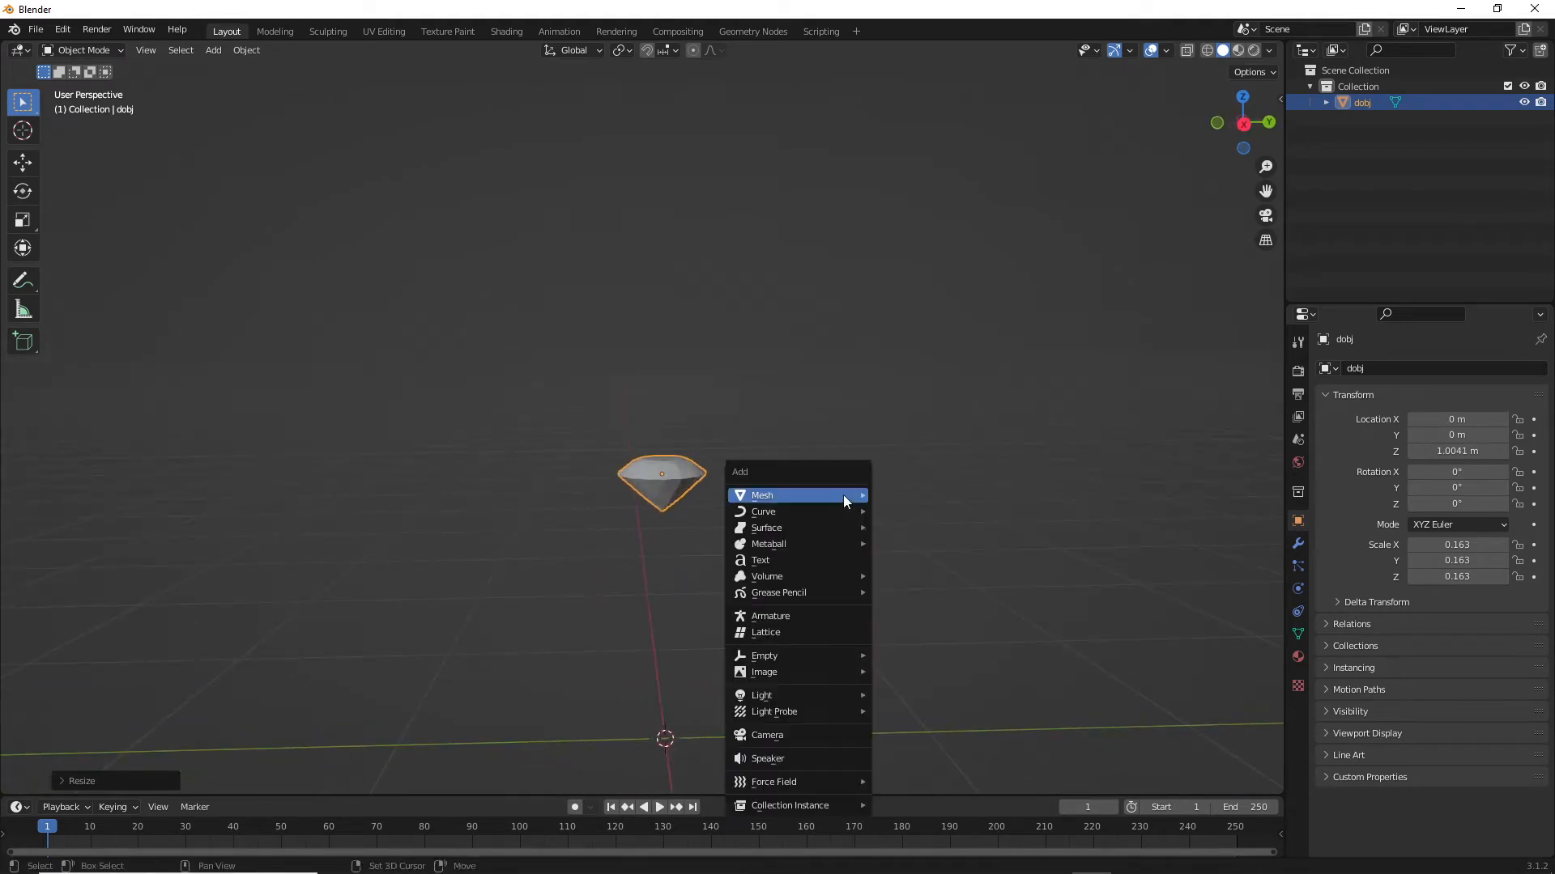
{"action": "key", "text": "Escape"}
{"action": "left_click", "coordinate": [832, 486]}
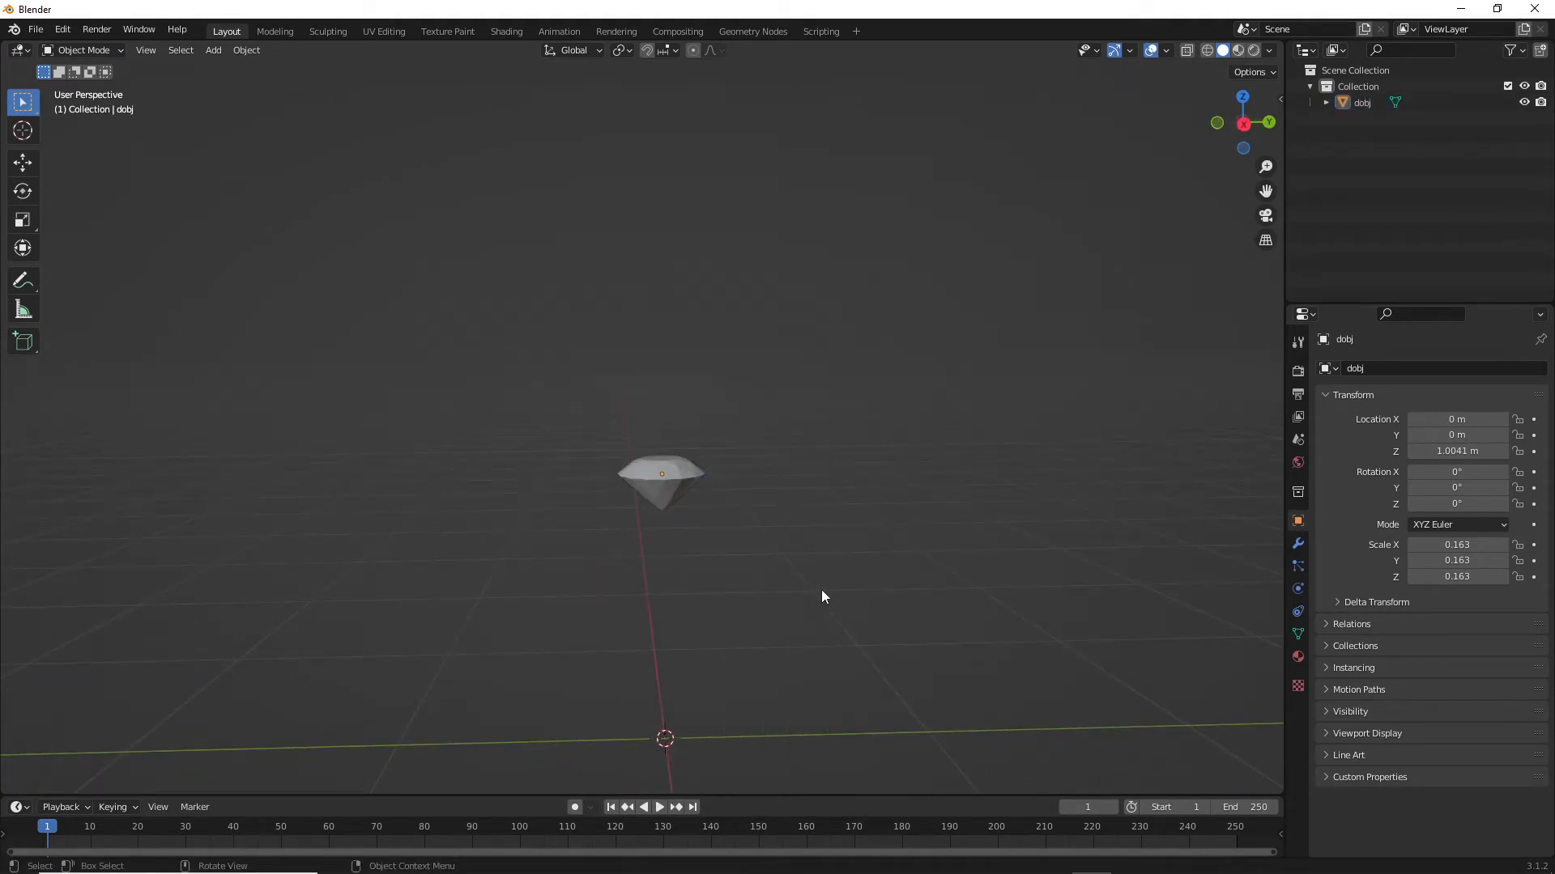
{"action": "key", "text": "shift+a"}
{"action": "mouse_move", "coordinate": [807, 752]}
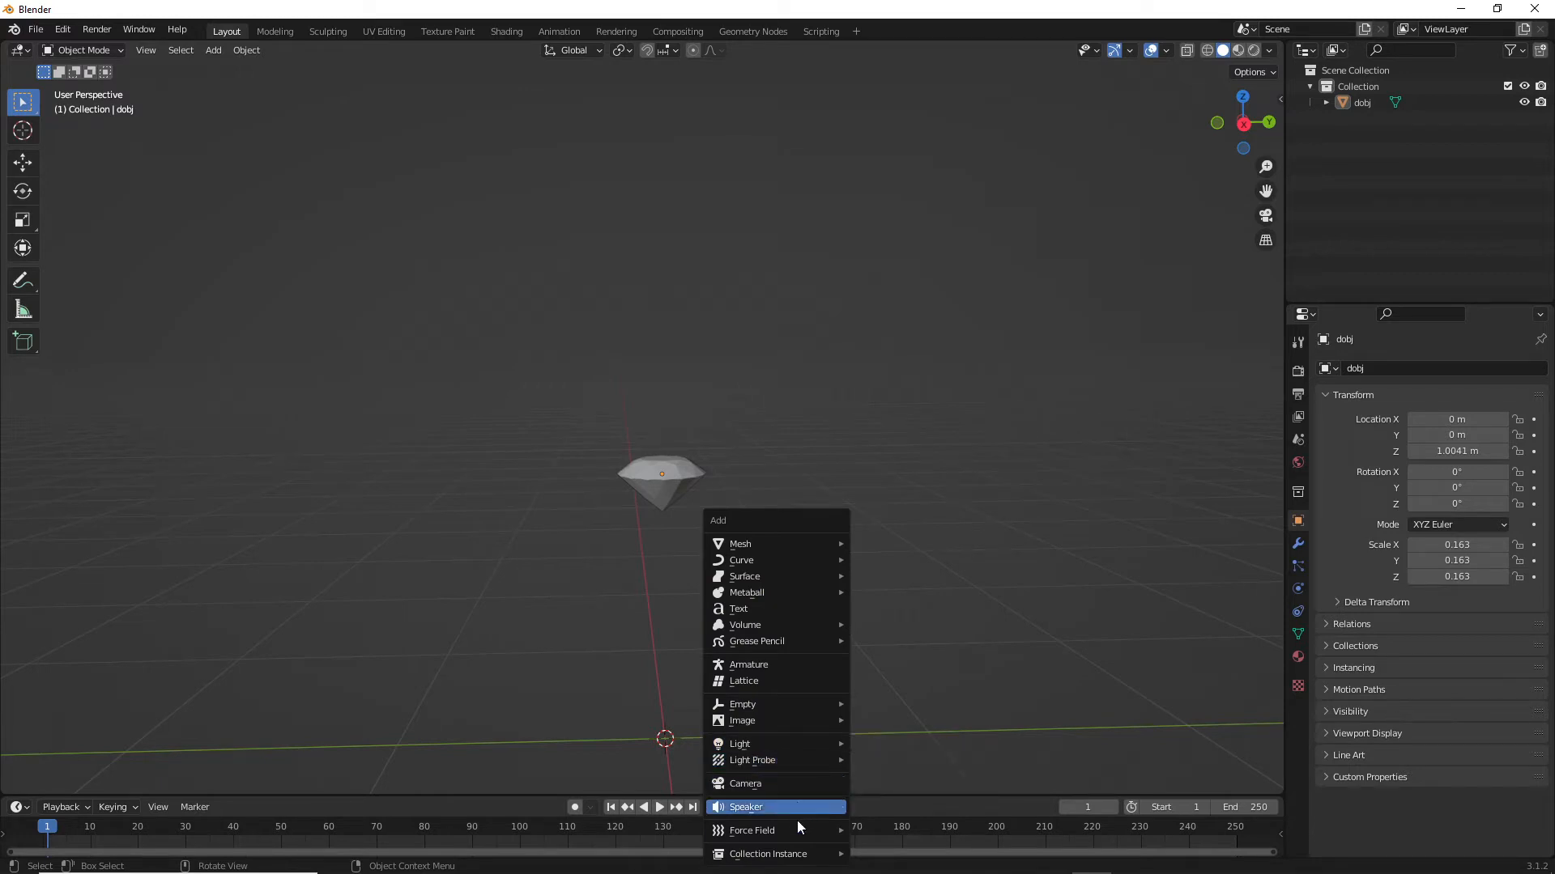
{"action": "mouse_move", "coordinate": [792, 706]}
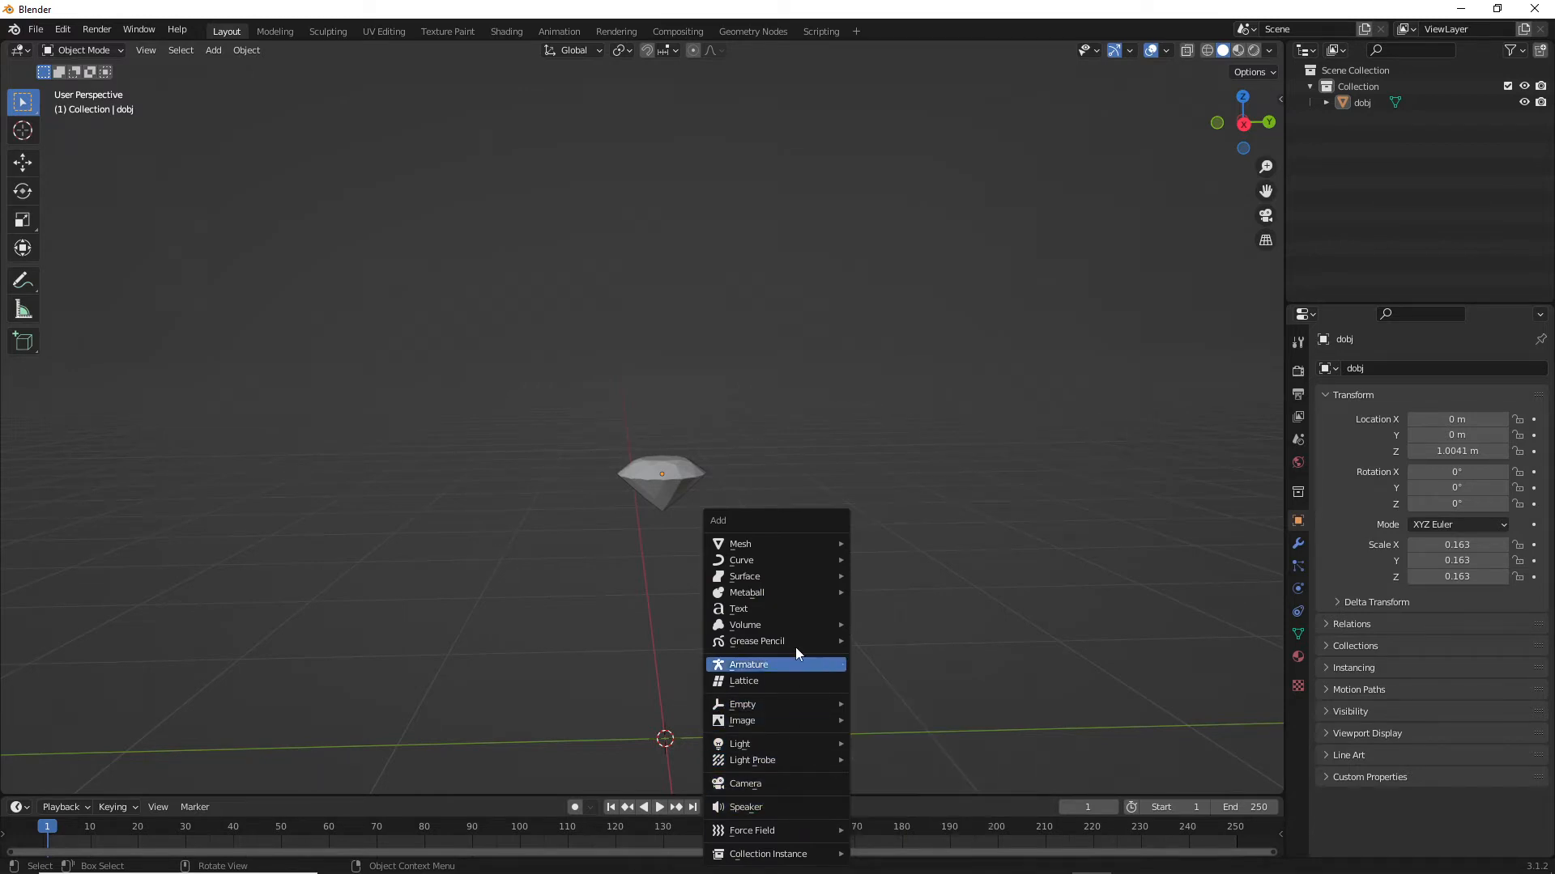
{"action": "mouse_move", "coordinate": [775, 546]}
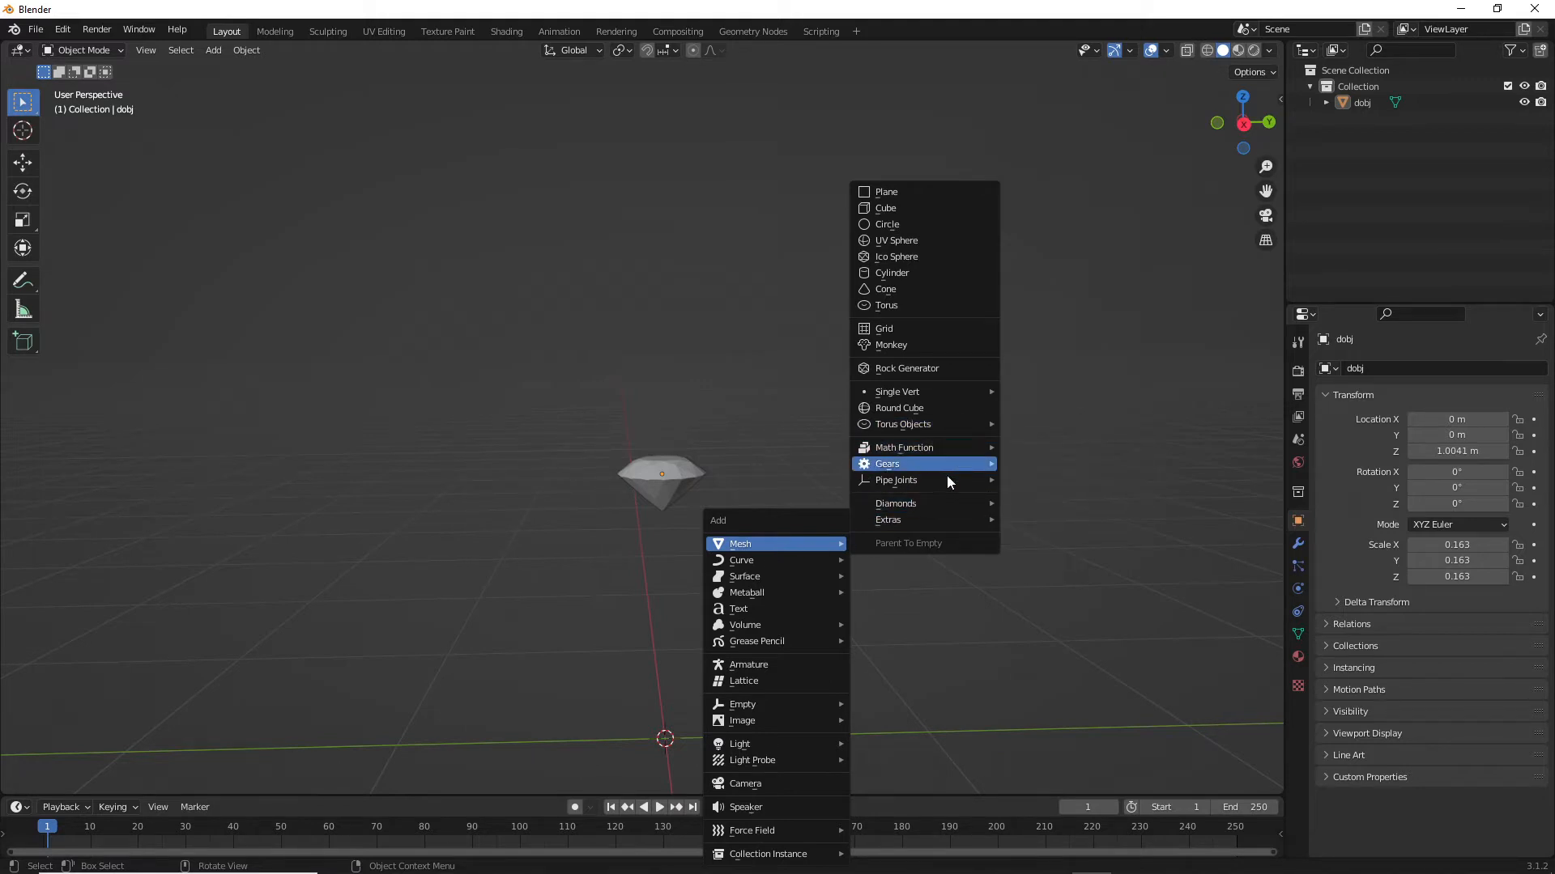
{"action": "mouse_move", "coordinate": [946, 505]}
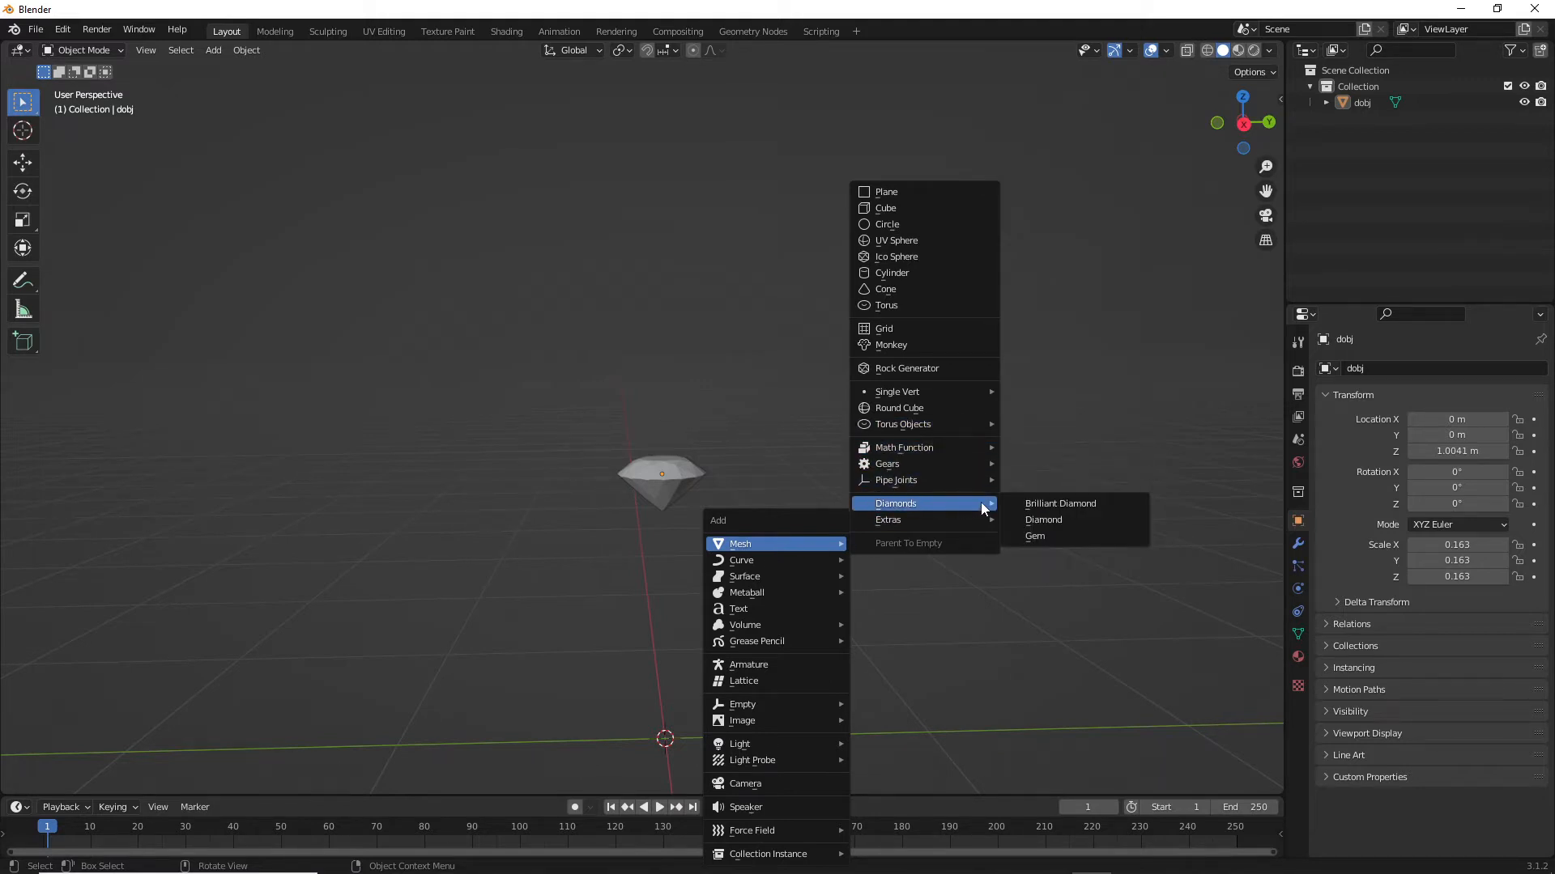
{"action": "left_click", "coordinate": [1053, 520]}
- Set the new diamond to 8 segments, girdle radius 0.58, table radius 1.32 and crown height 0.14
{"action": "middle_click_drag", "start_coordinate": [912, 553], "coordinate": [720, 561]}
{"action": "scroll", "coordinate": [701, 522], "scroll_direction": "down", "scroll_amount": 4}
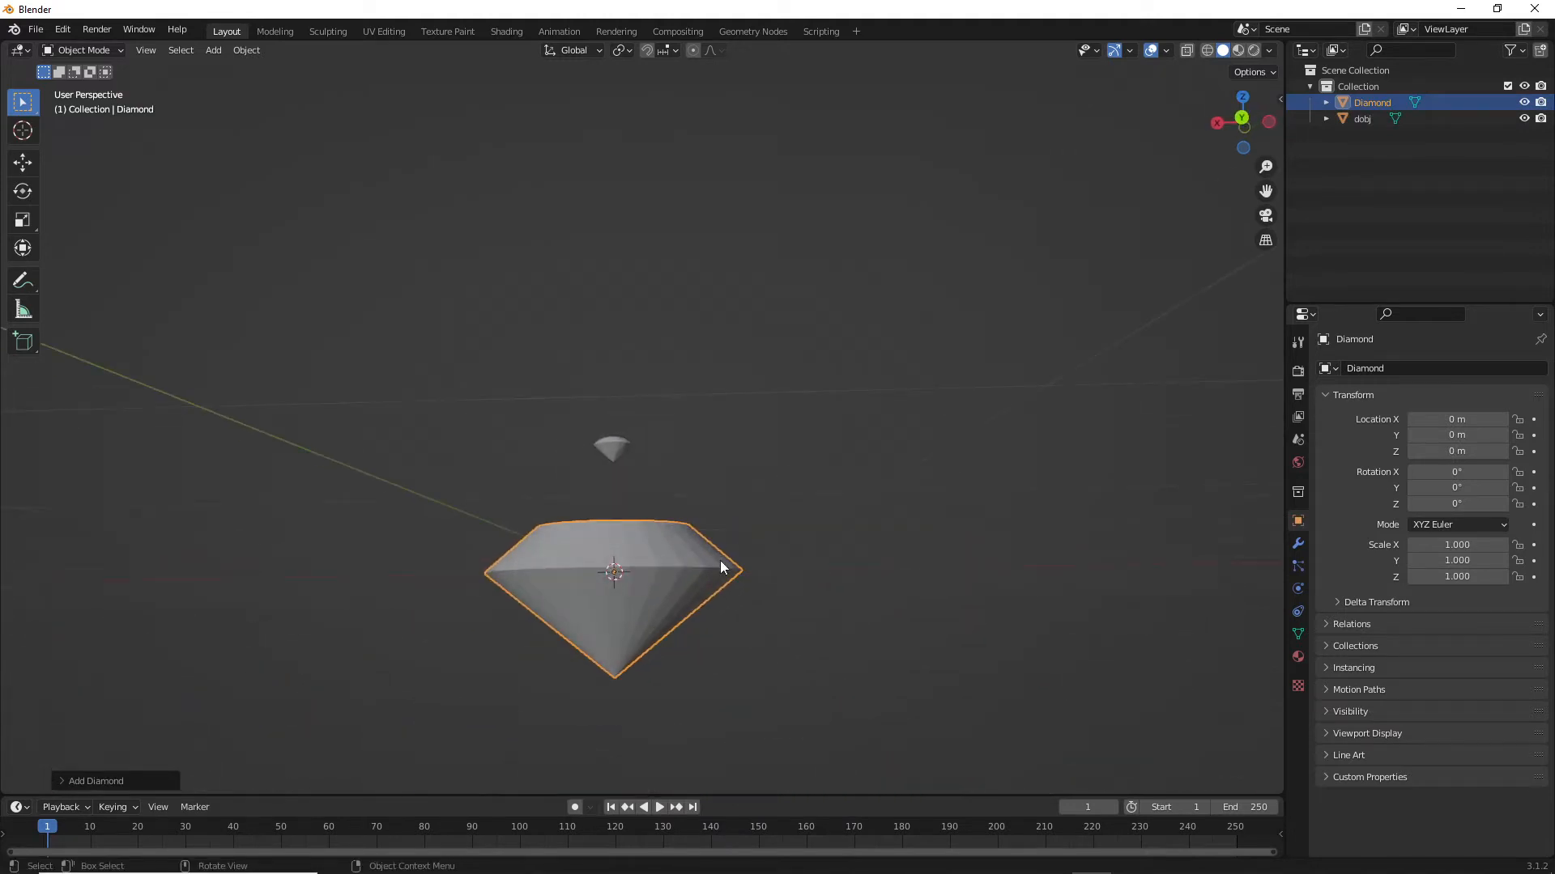
{"action": "left_click", "coordinate": [113, 778]}
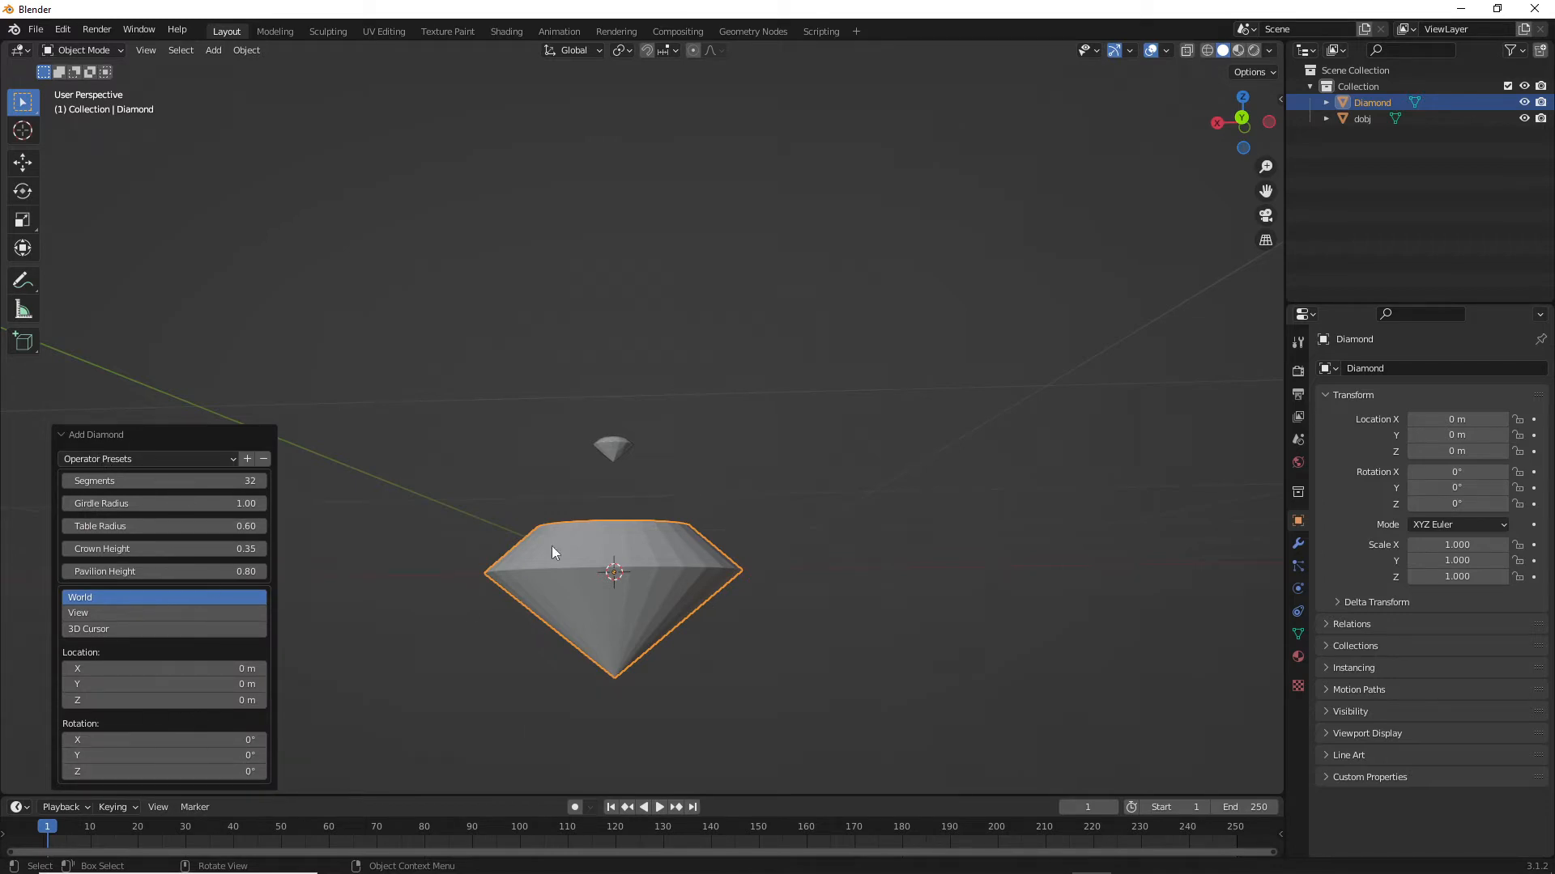
{"action": "left_click_drag", "start_coordinate": [181, 480], "coordinate": [146, 502]}
{"action": "middle_click_drag", "start_coordinate": [623, 508], "coordinate": [615, 548]}
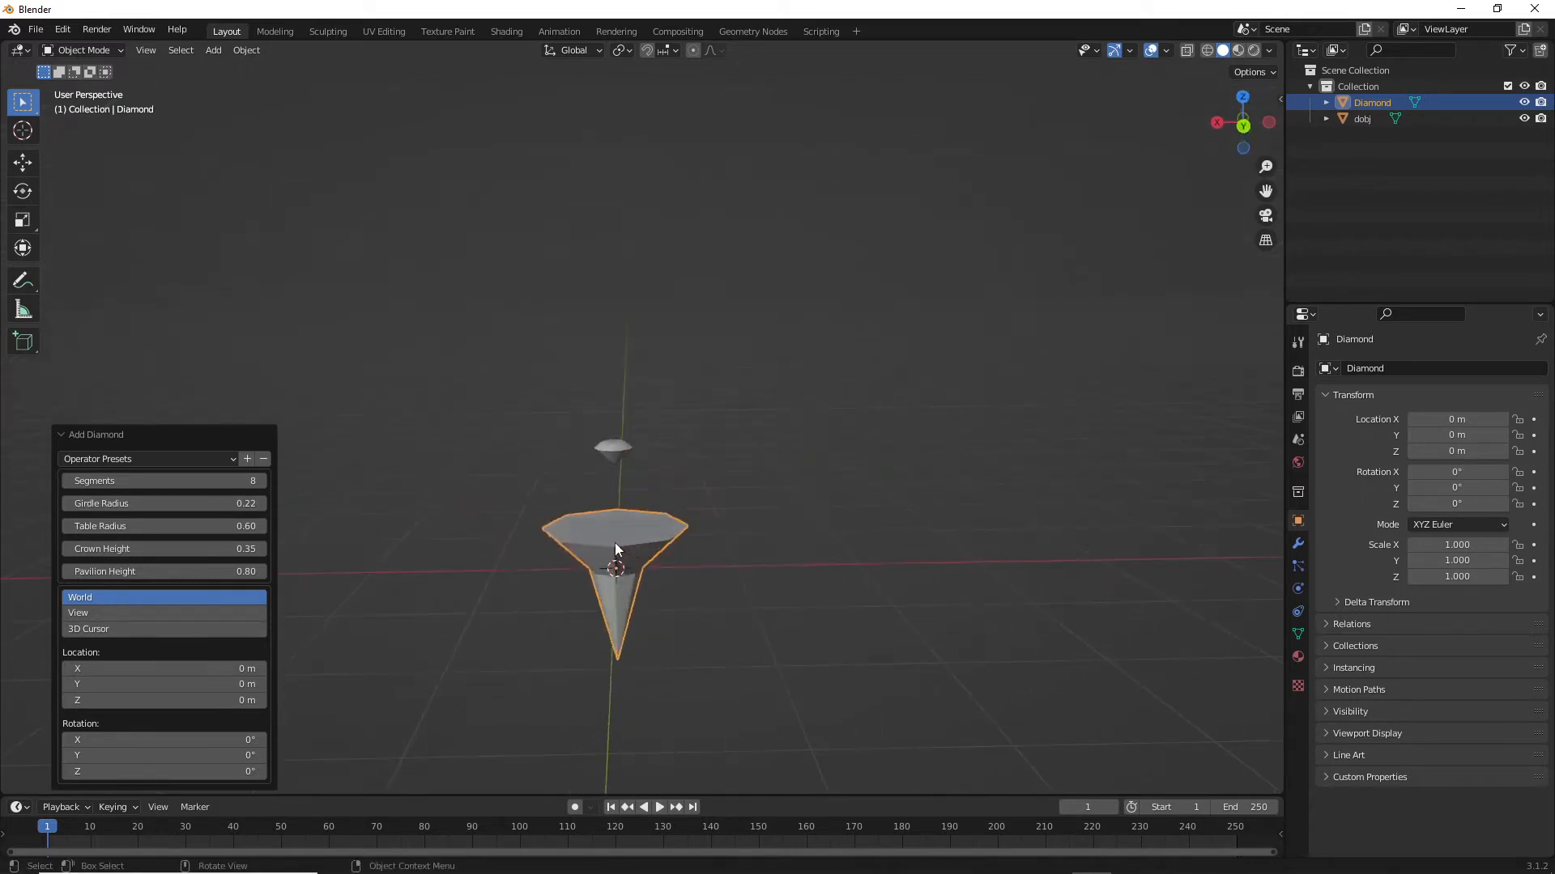
{"action": "left_click_drag", "start_coordinate": [162, 502], "coordinate": [253, 526]}
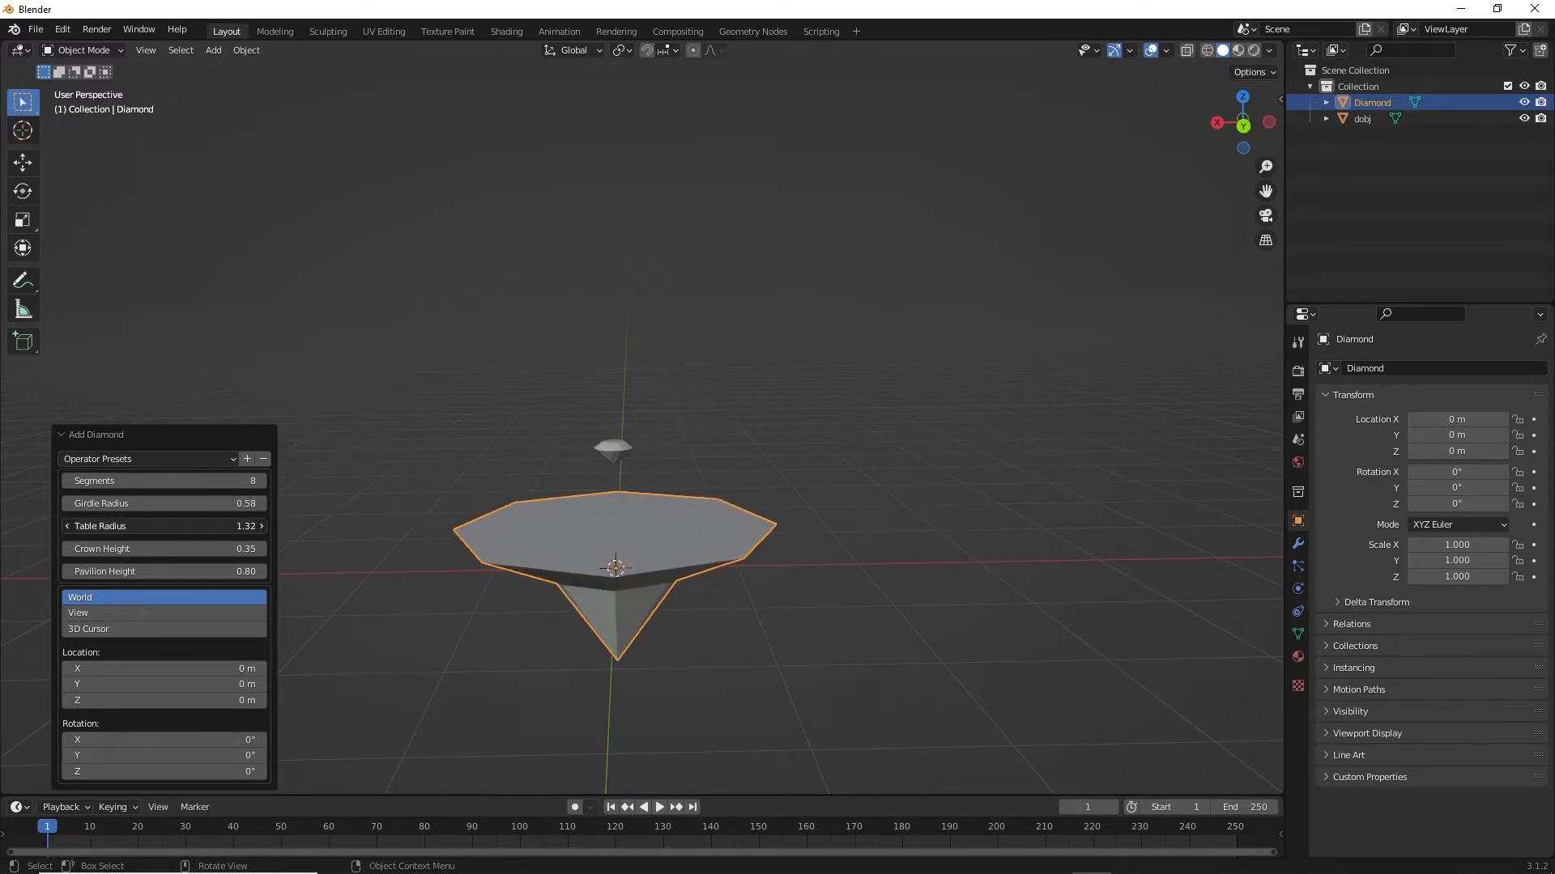
{"action": "left_click_drag", "start_coordinate": [134, 548], "coordinate": [117, 548]}
- Scale the eight-segment diamond down uniformly to about 0.121
{"action": "middle_click_drag", "start_coordinate": [538, 569], "coordinate": [689, 421]}
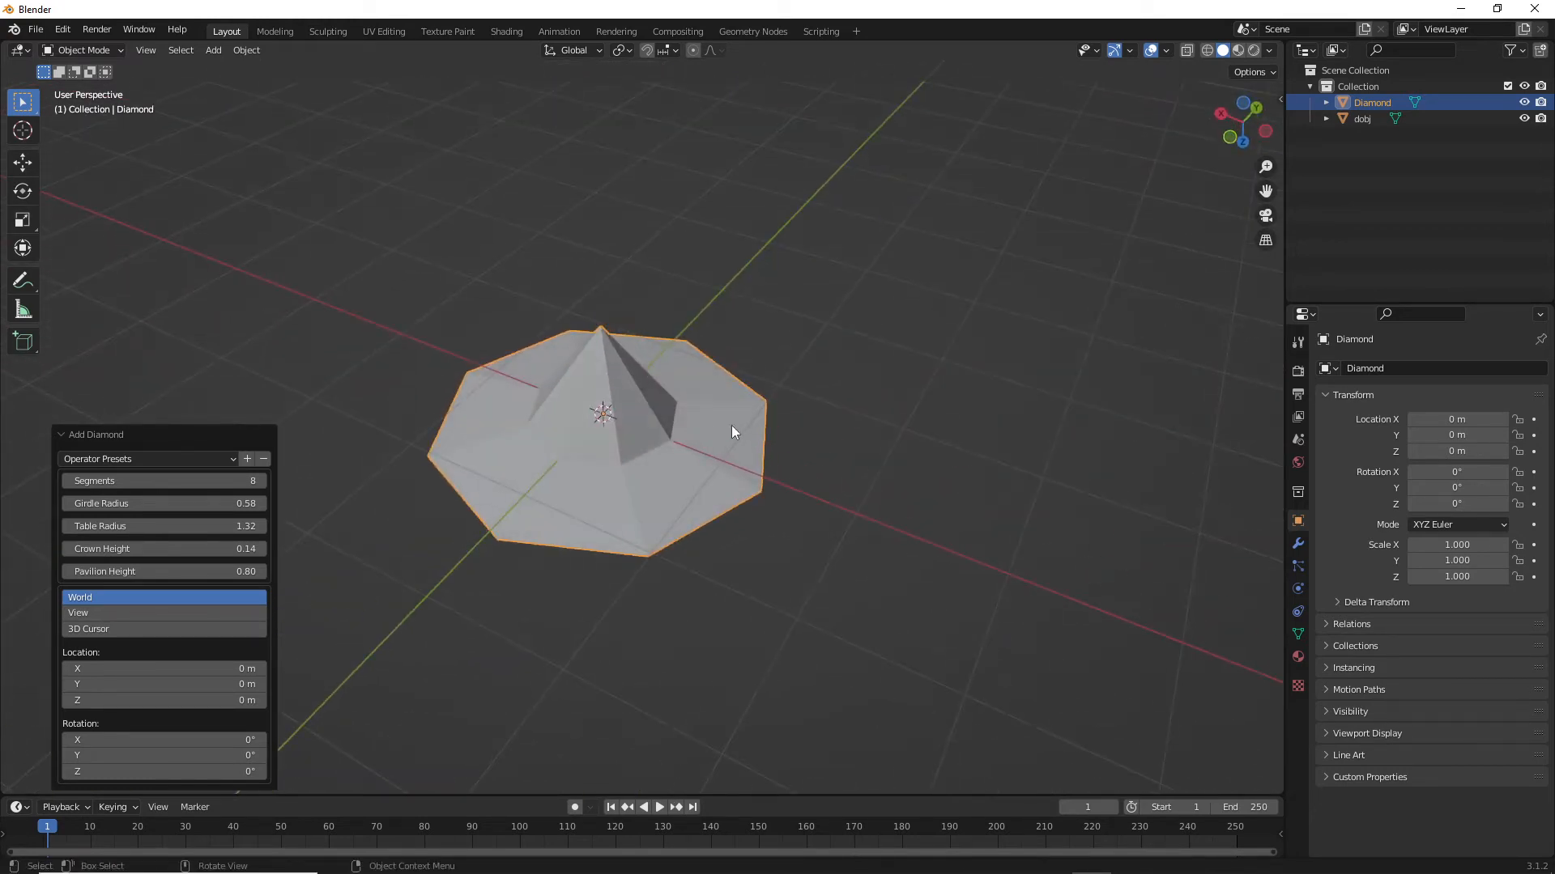
{"action": "key", "text": "s"}
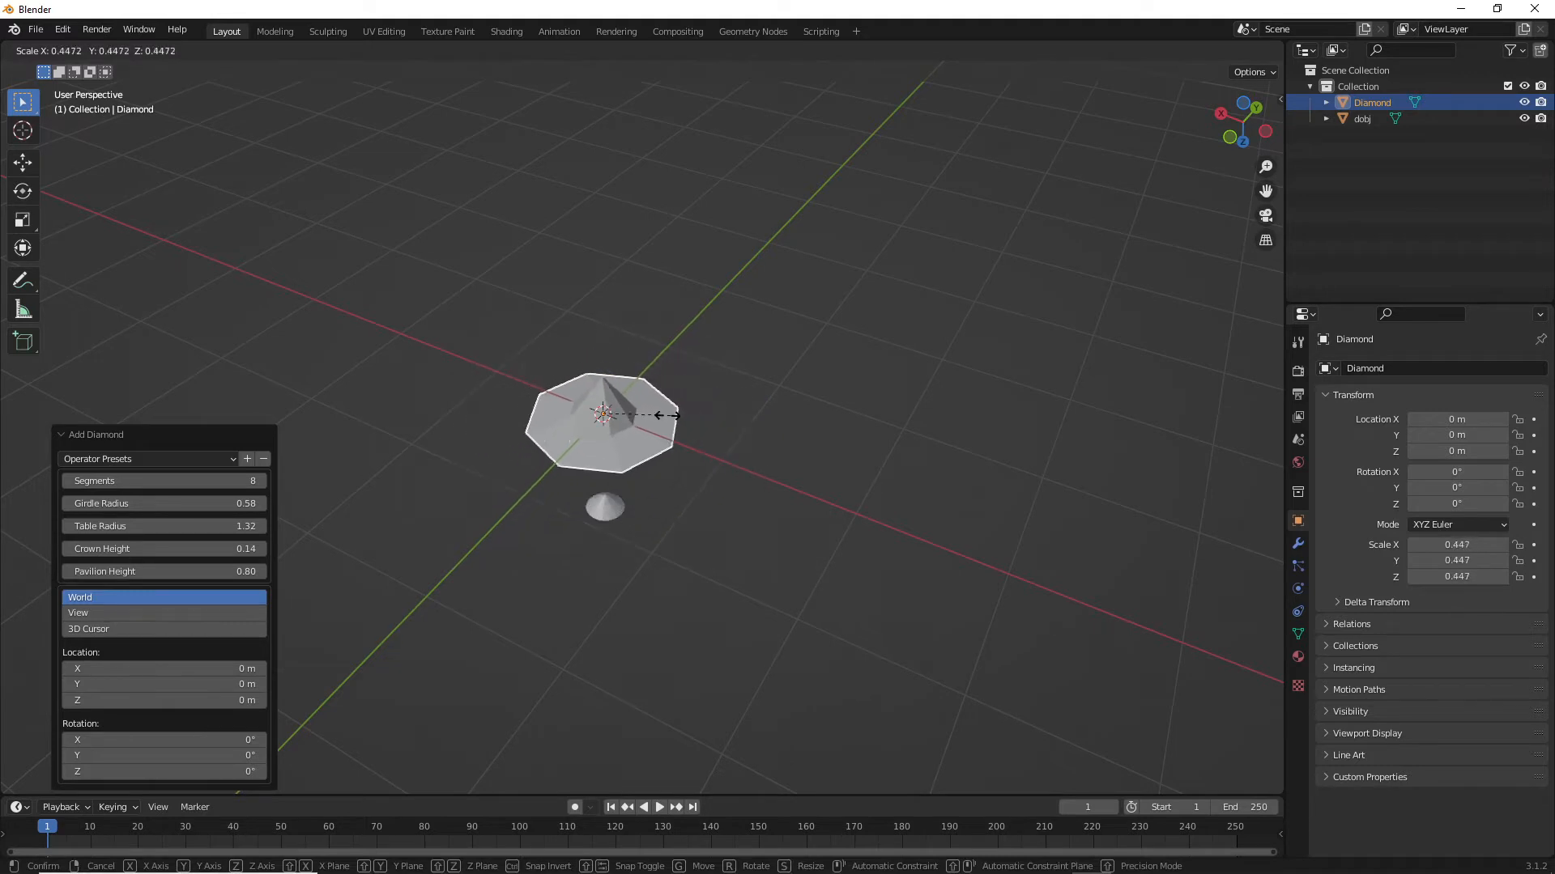
{"action": "left_click", "coordinate": [619, 422]}
- Add a Gear mesh at the world origin
{"action": "middle_click_drag", "start_coordinate": [678, 449], "coordinate": [599, 391]}
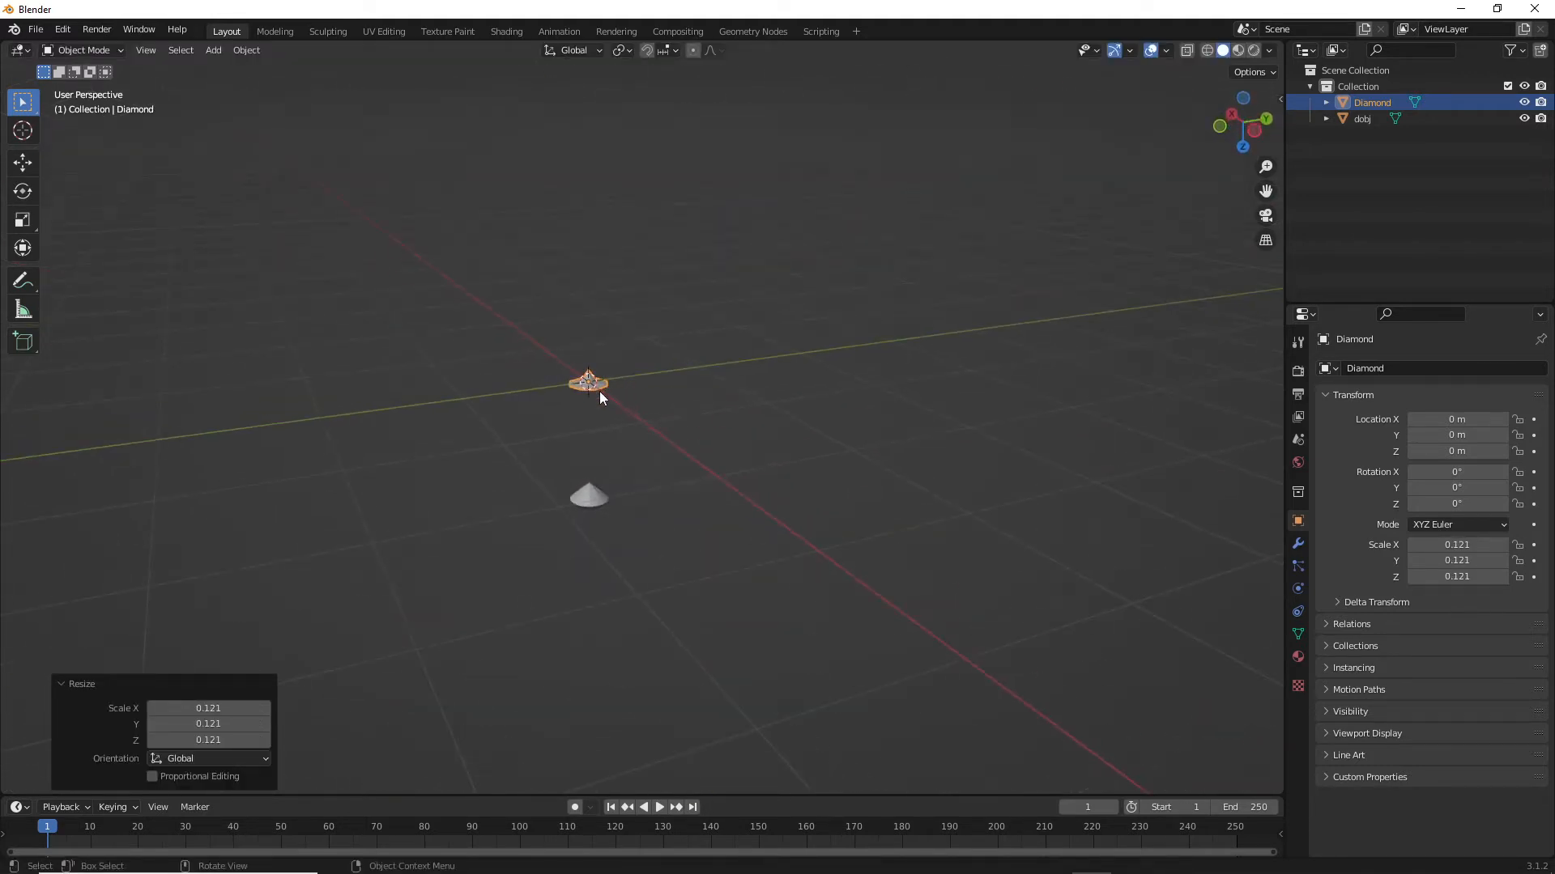
{"action": "scroll", "coordinate": [625, 473], "scroll_direction": "up", "scroll_amount": 5}
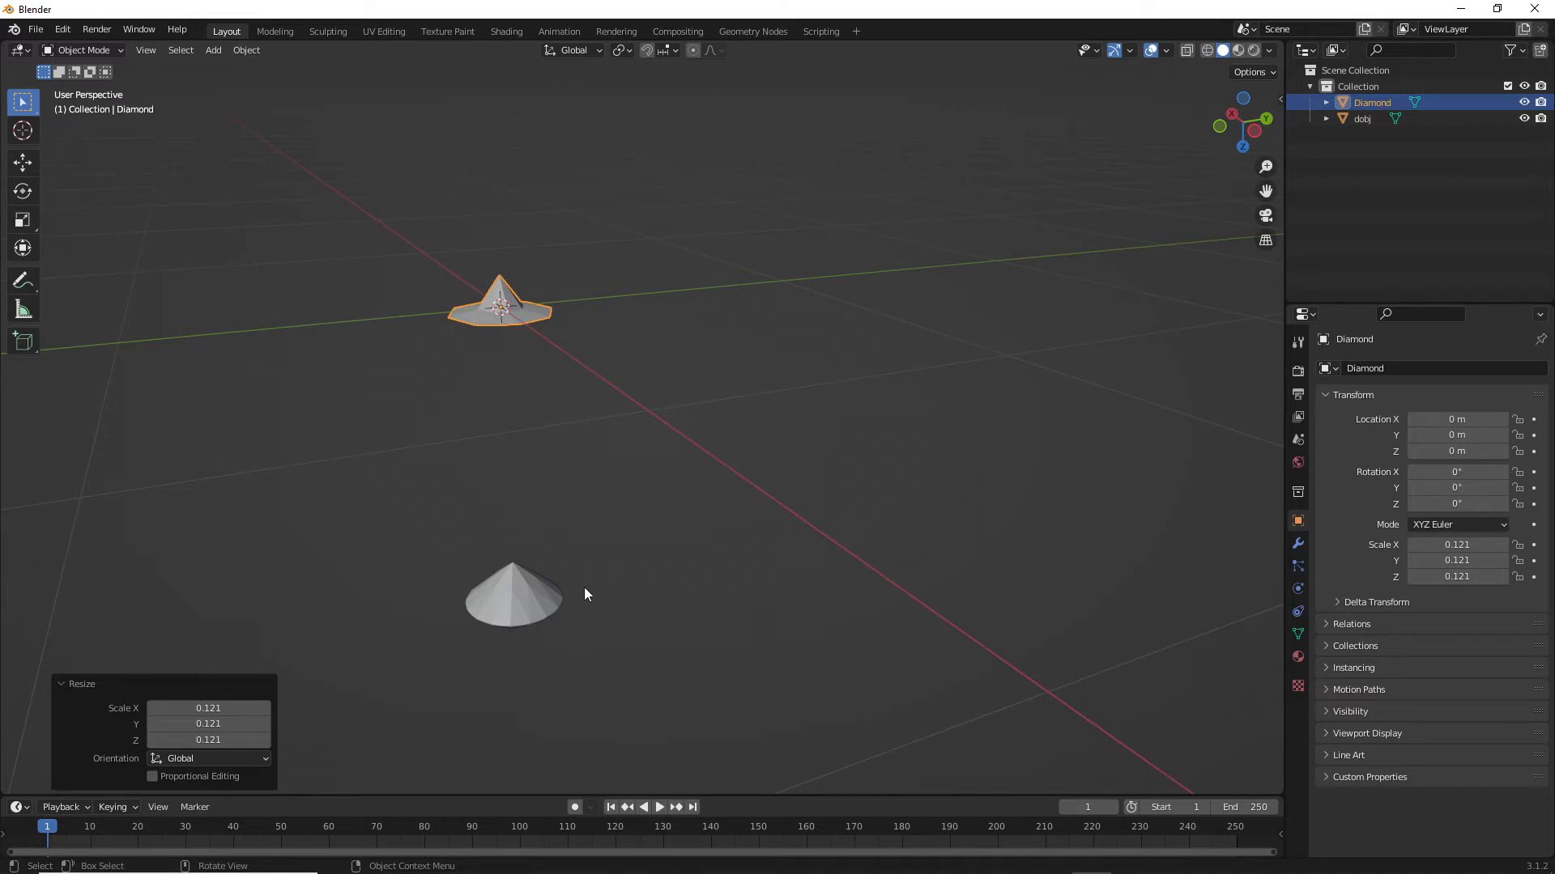
{"action": "key", "text": "shift+a"}
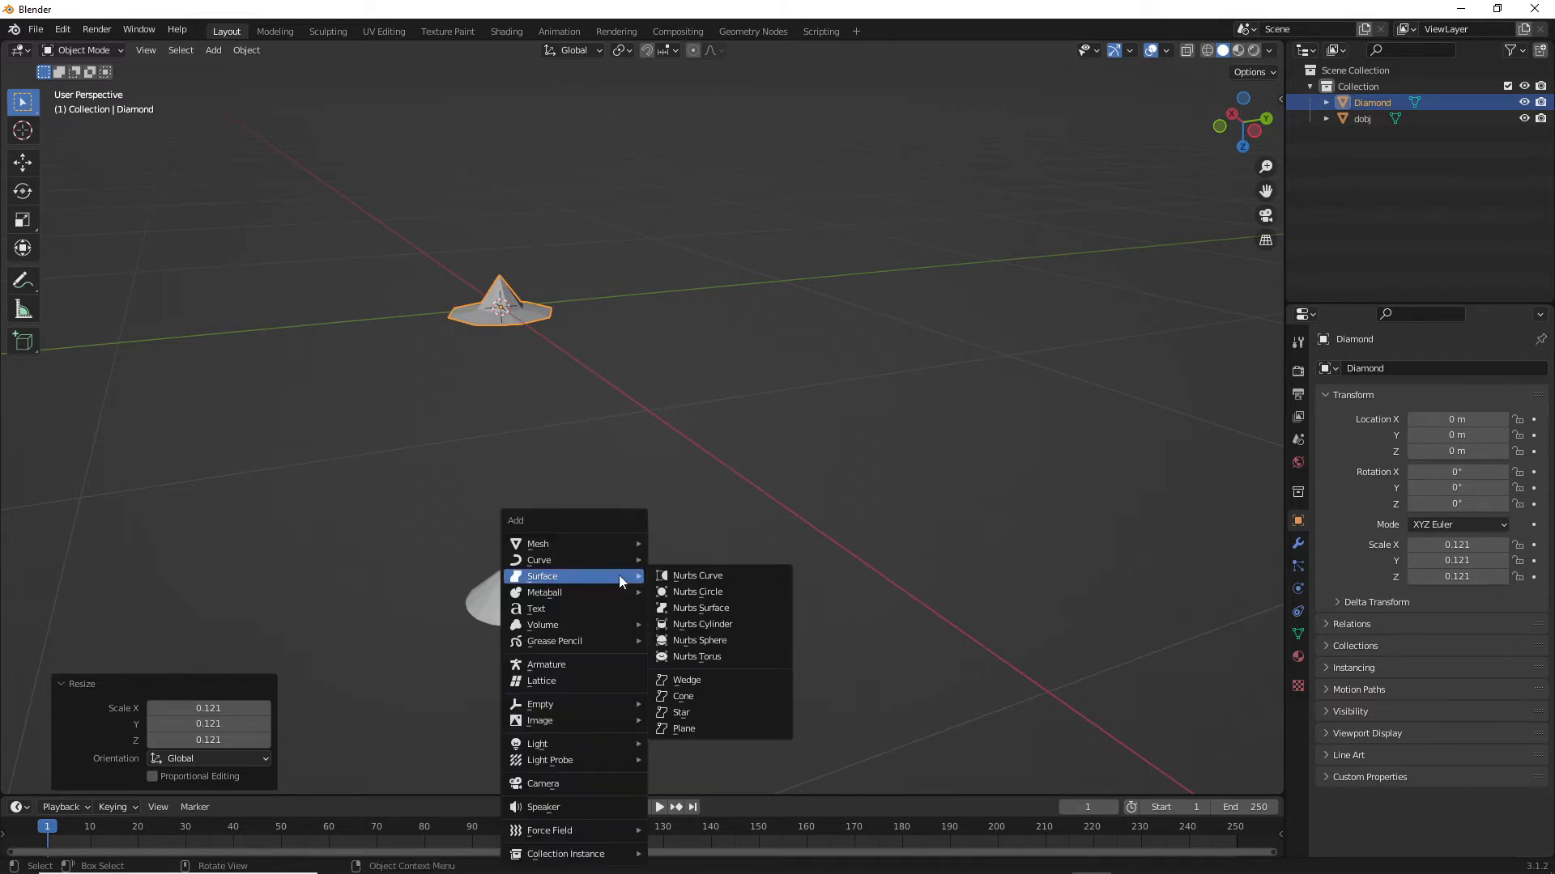
{"action": "mouse_move", "coordinate": [605, 548]}
{"action": "mouse_move", "coordinate": [707, 505]}
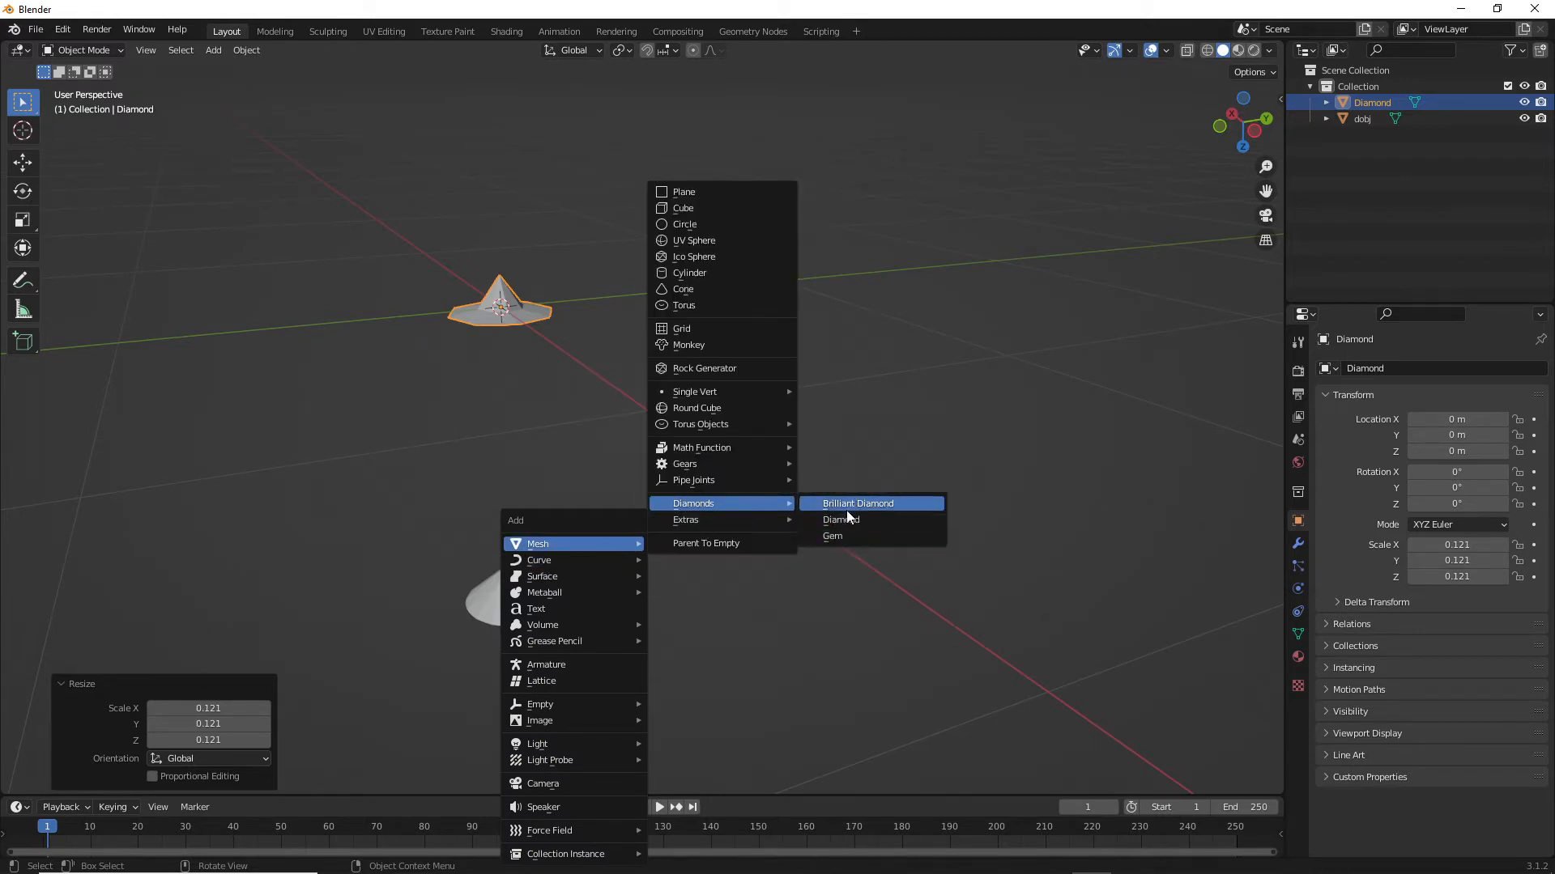
{"action": "mouse_move", "coordinate": [751, 523]}
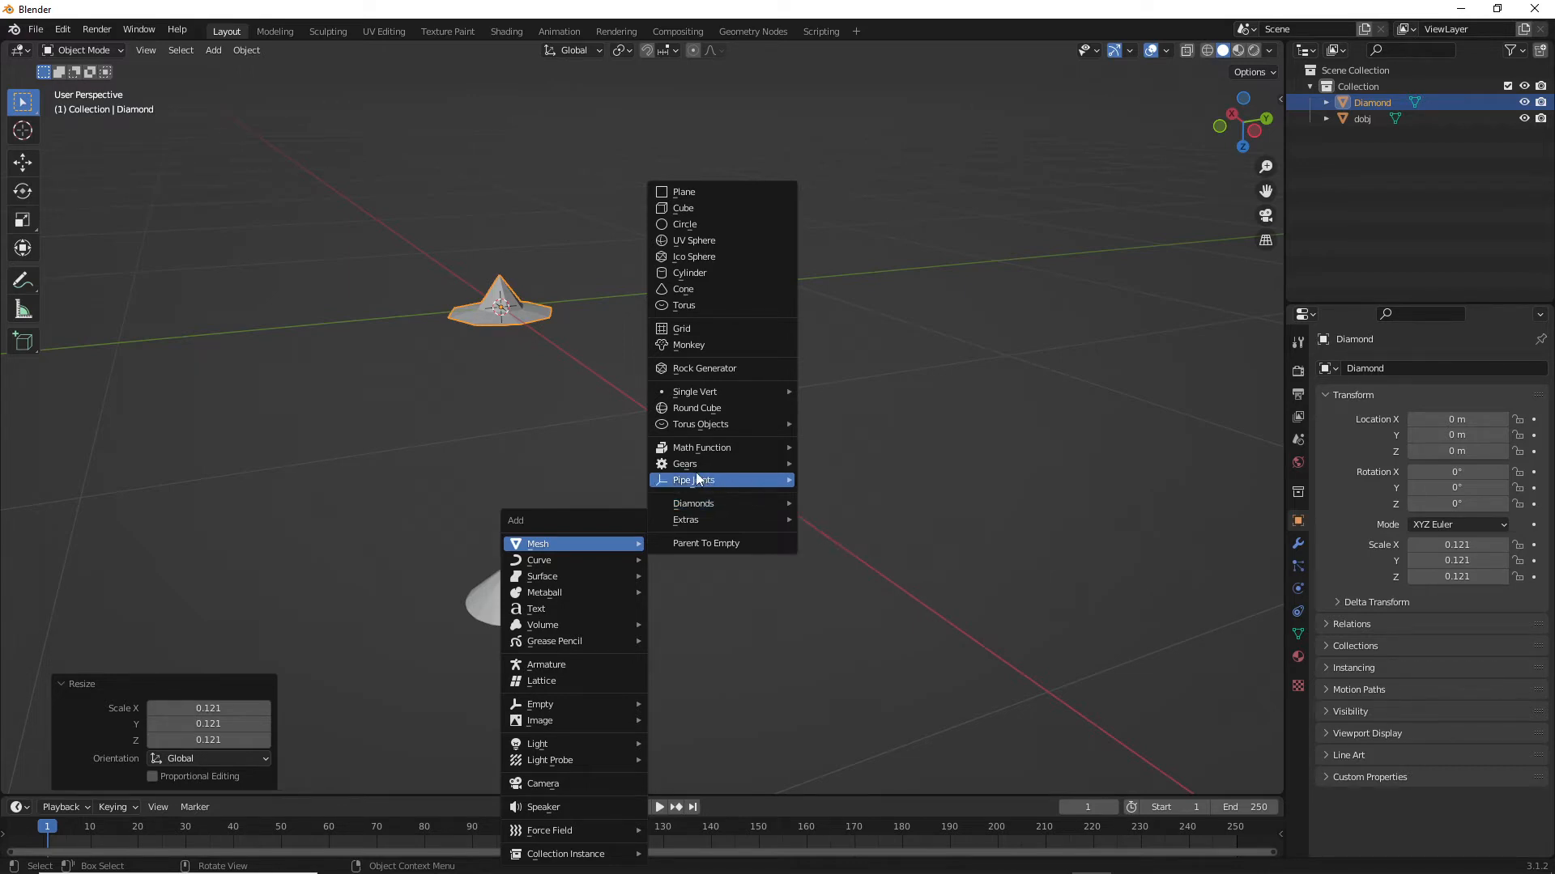
{"action": "mouse_move", "coordinate": [698, 466]}
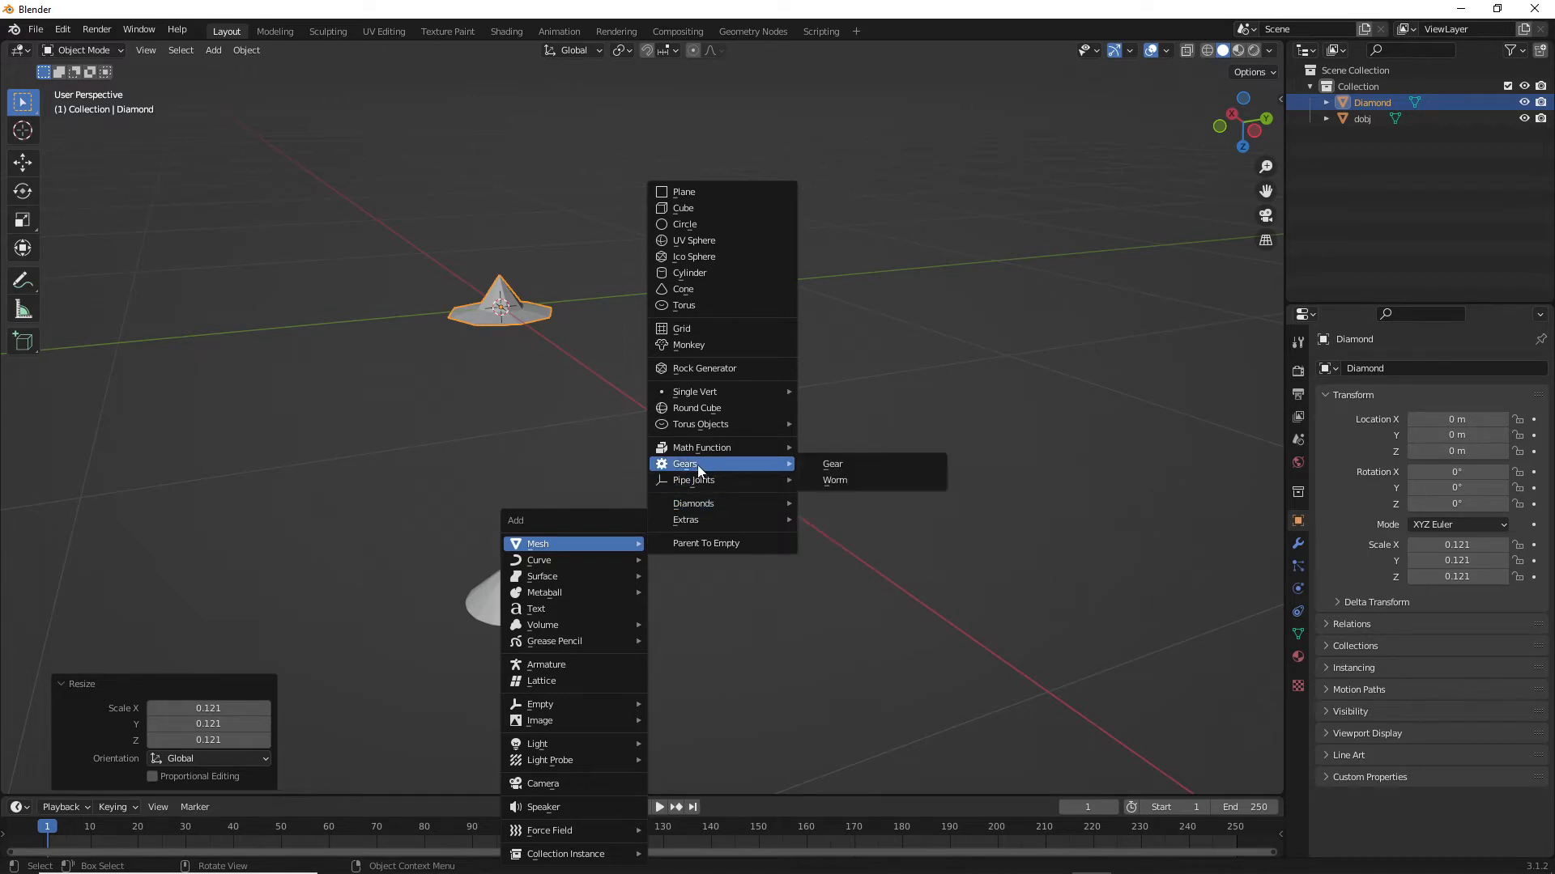
{"action": "left_click", "coordinate": [834, 466]}
- Set the gear's radius to 2.3 m, width to -0.93 m and base to 0.8 m
{"action": "middle_click_drag", "start_coordinate": [695, 387], "coordinate": [724, 418]}
{"action": "middle_click_drag", "start_coordinate": [635, 437], "coordinate": [804, 304], "text": "shift"}
{"action": "scroll", "coordinate": [825, 364], "scroll_direction": "down", "scroll_amount": 4}
{"action": "middle_click_drag", "start_coordinate": [832, 396], "coordinate": [868, 348]}
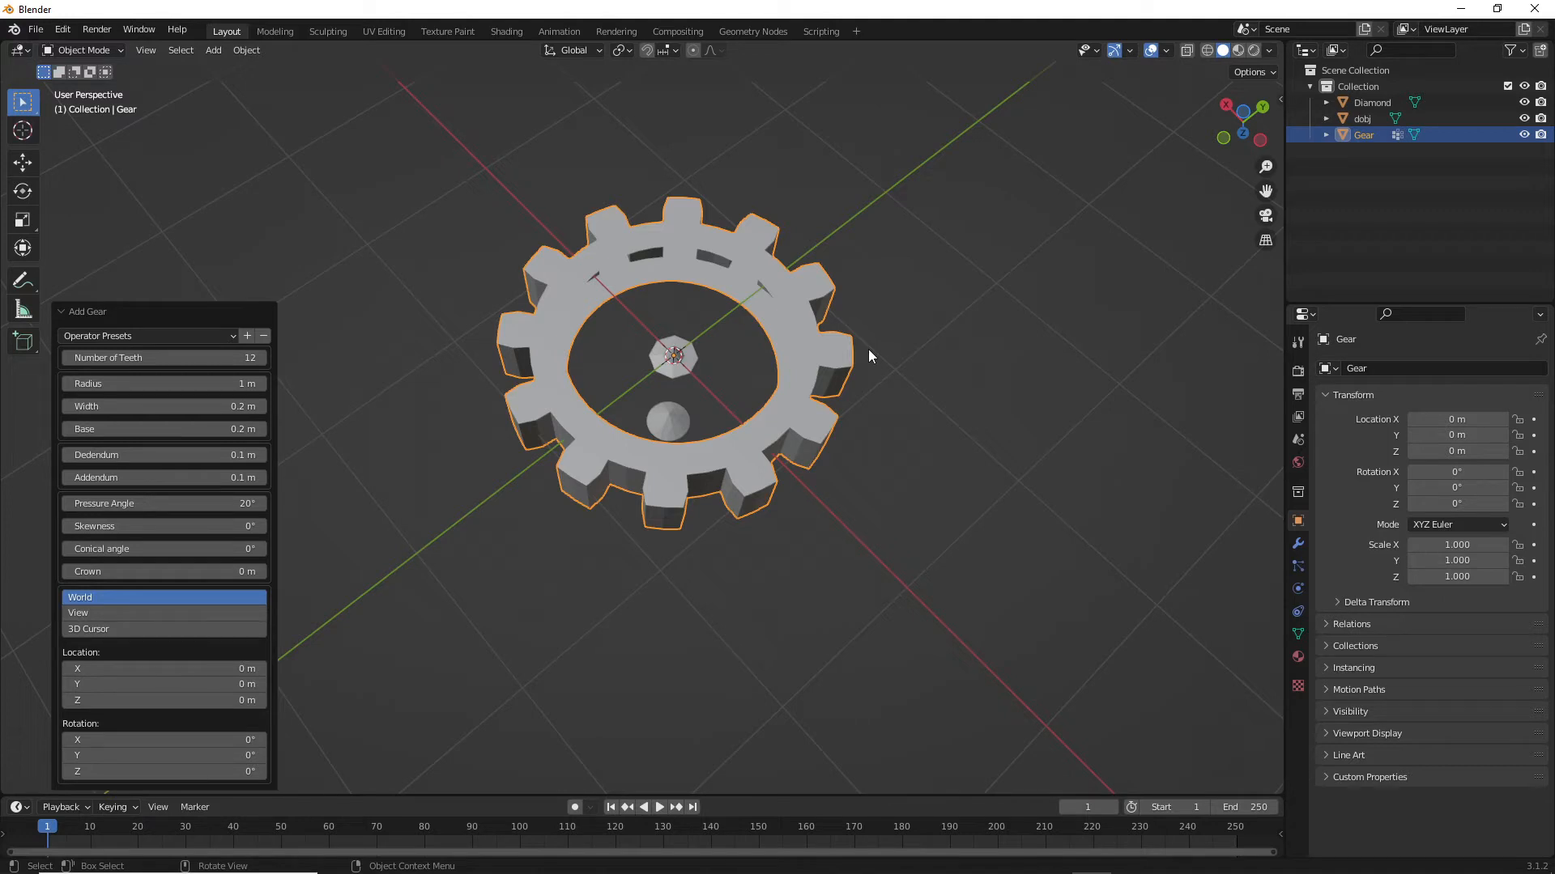
{"action": "middle_click_drag", "start_coordinate": [745, 454], "coordinate": [780, 299]}
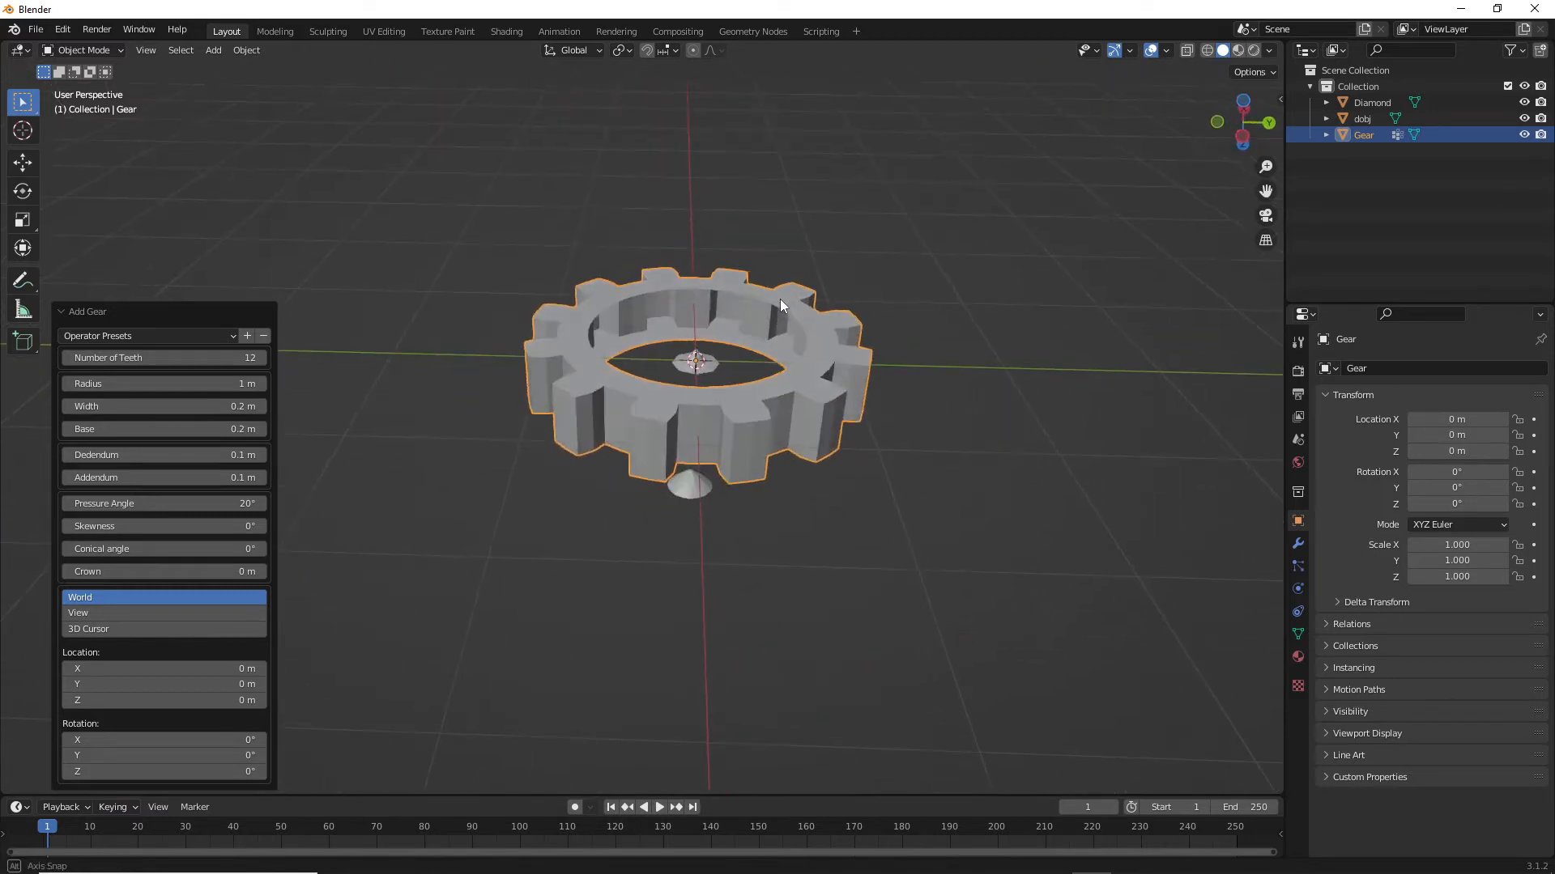
{"action": "left_click_drag", "start_coordinate": [140, 383], "coordinate": [198, 428]}
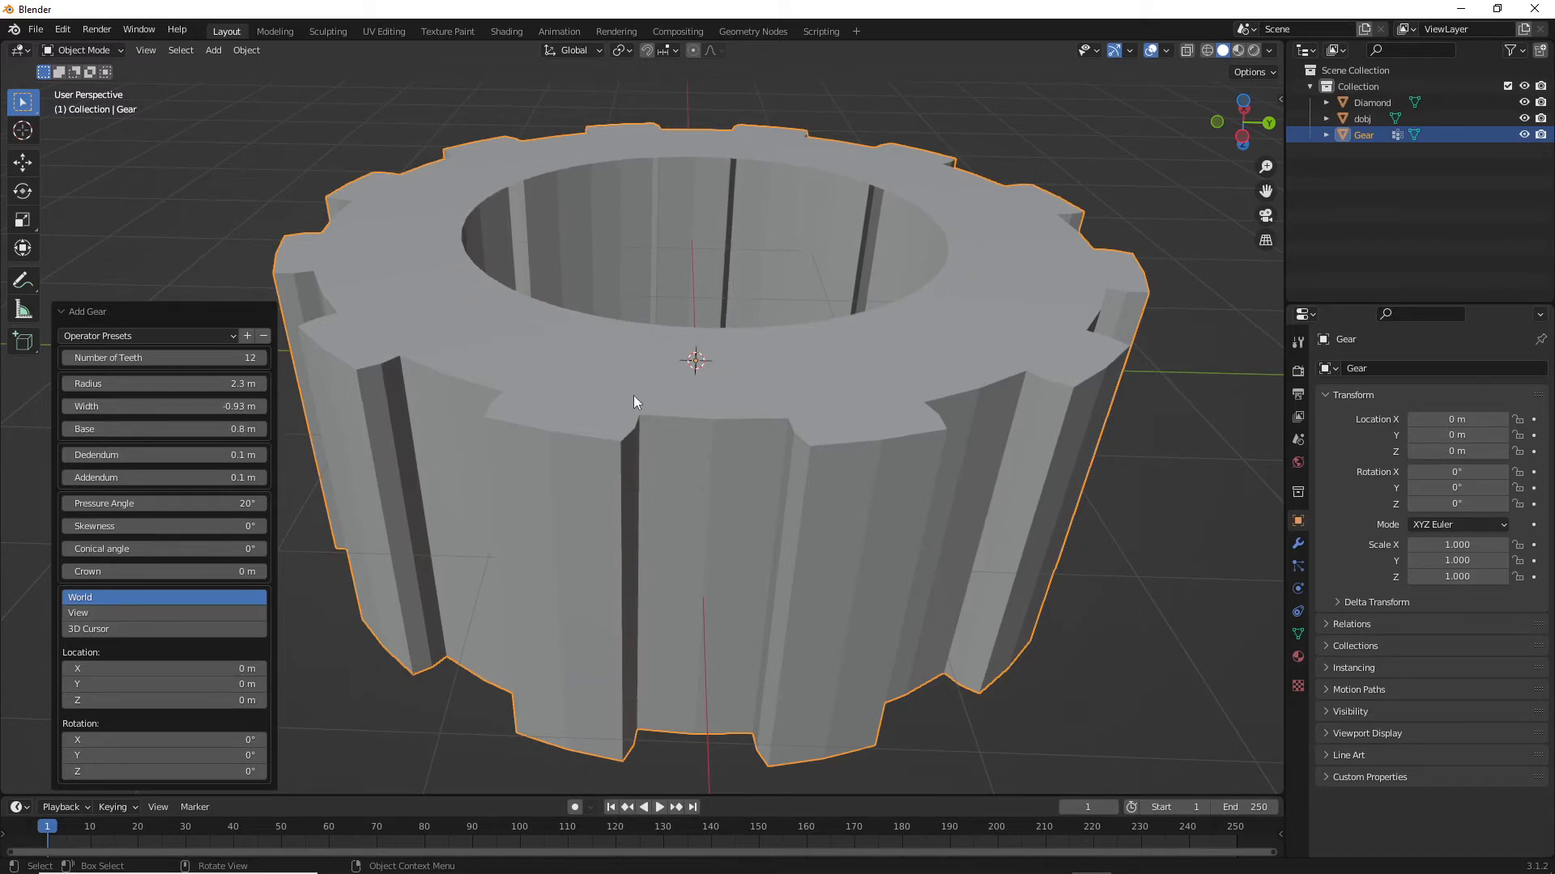
- Scale the gear down uniformly to about 0.211 and move it away from the world origin toward negative Y
{"action": "scroll", "coordinate": [633, 395], "scroll_direction": "down", "scroll_amount": 4}
{"action": "middle_click_drag", "start_coordinate": [641, 408], "coordinate": [610, 406]}
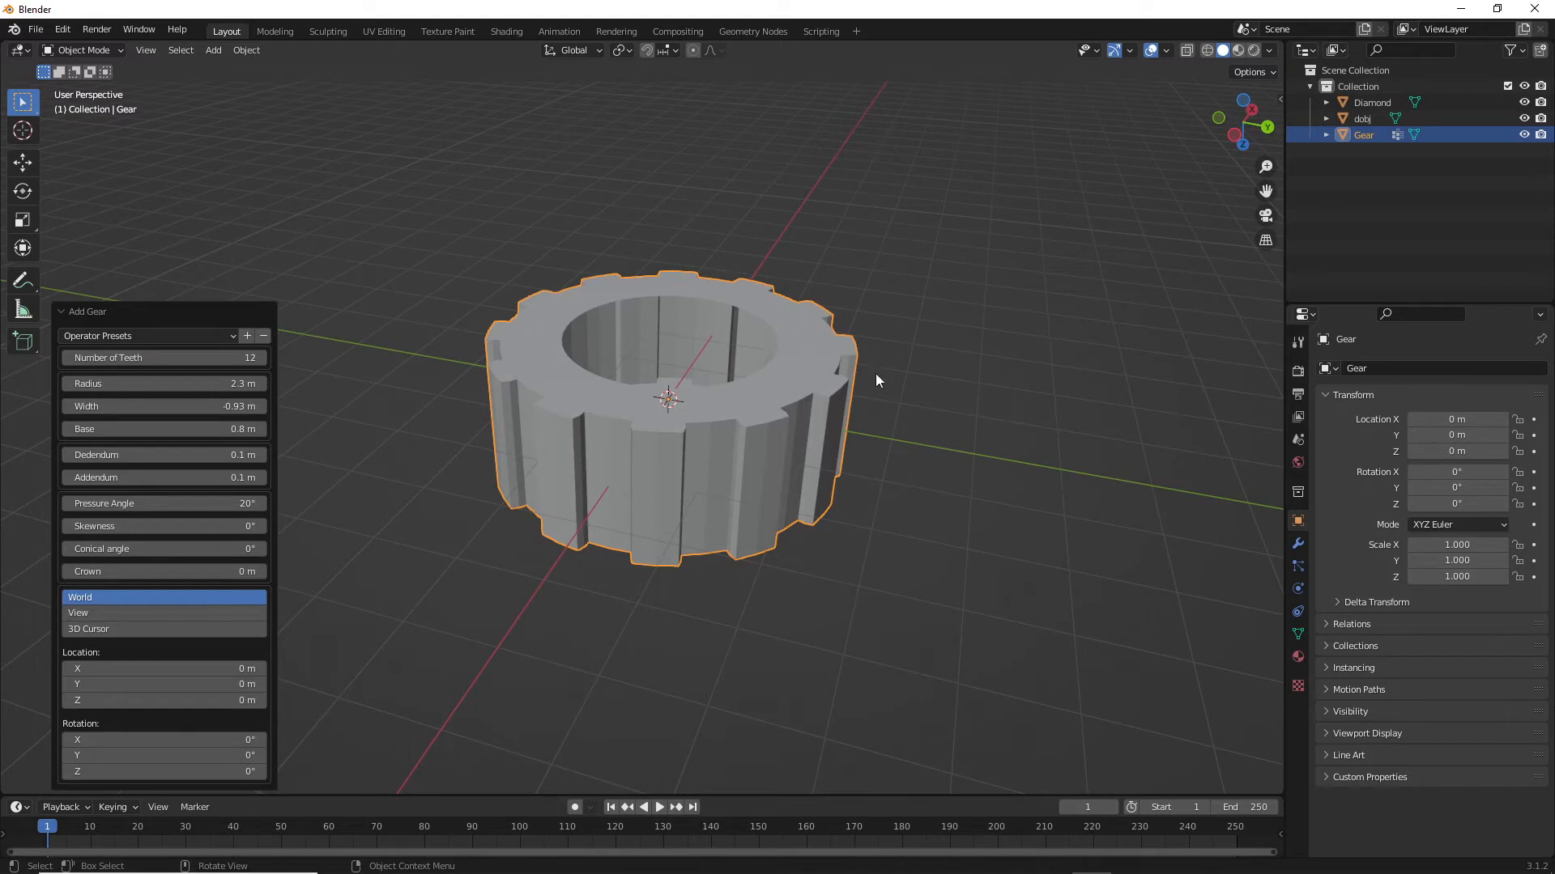
{"action": "key", "text": "s"}
{"action": "left_click", "coordinate": [717, 379]}
{"action": "key", "text": "g"}
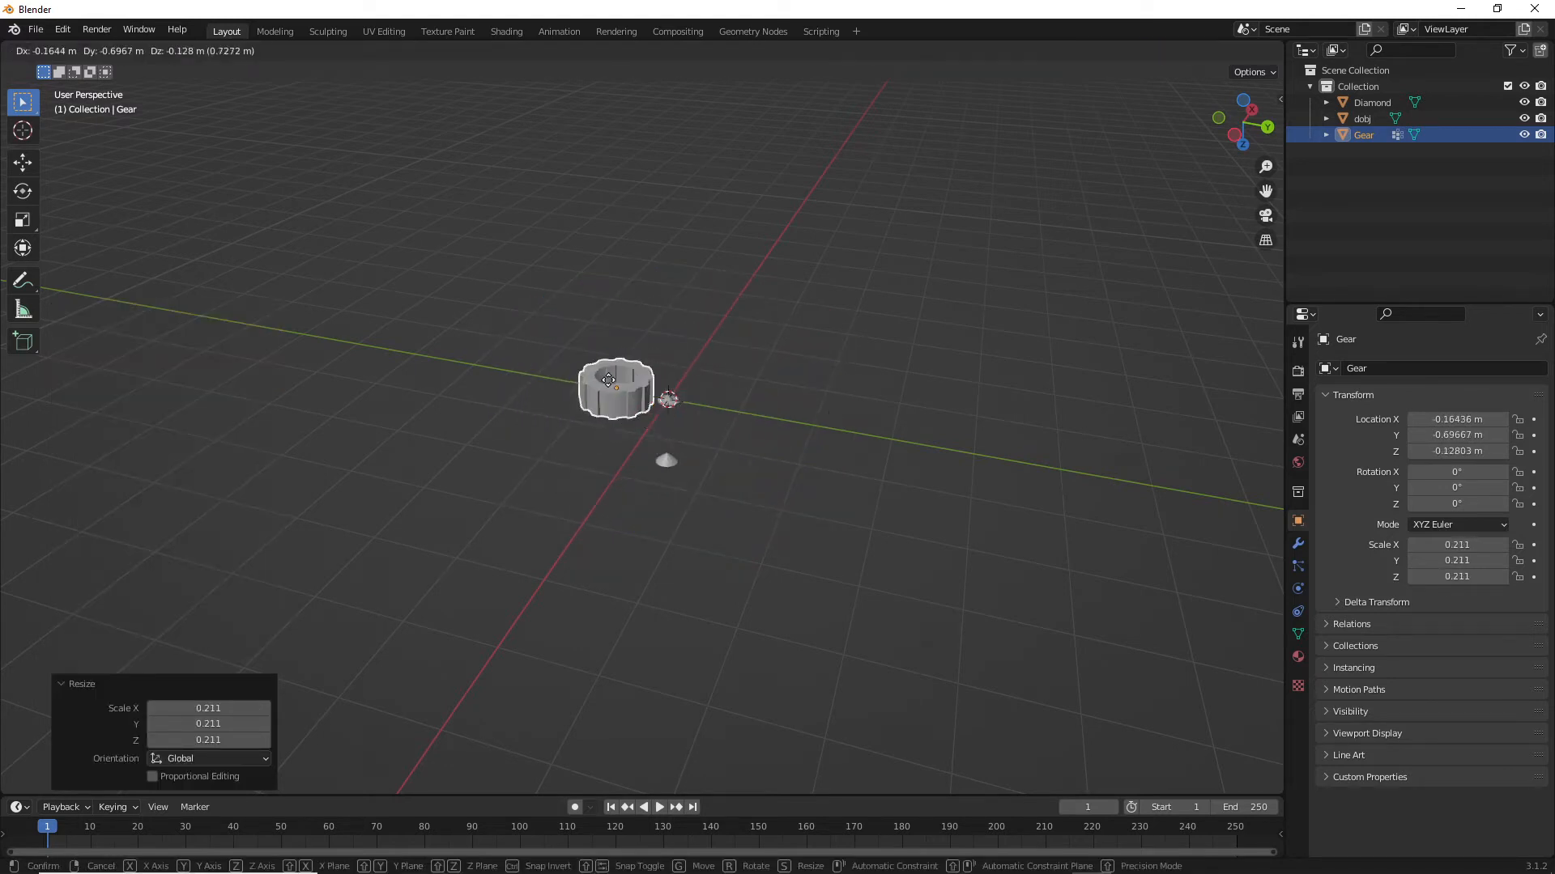
{"action": "left_click", "coordinate": [541, 367]}
- Move the eight-segment diamond toward positive Y and the brilliant diamond to about X 0.99 m, Y 0.04 m, Z -0.54 m
{"action": "left_click", "coordinate": [664, 403]}
{"action": "key", "text": "g"}
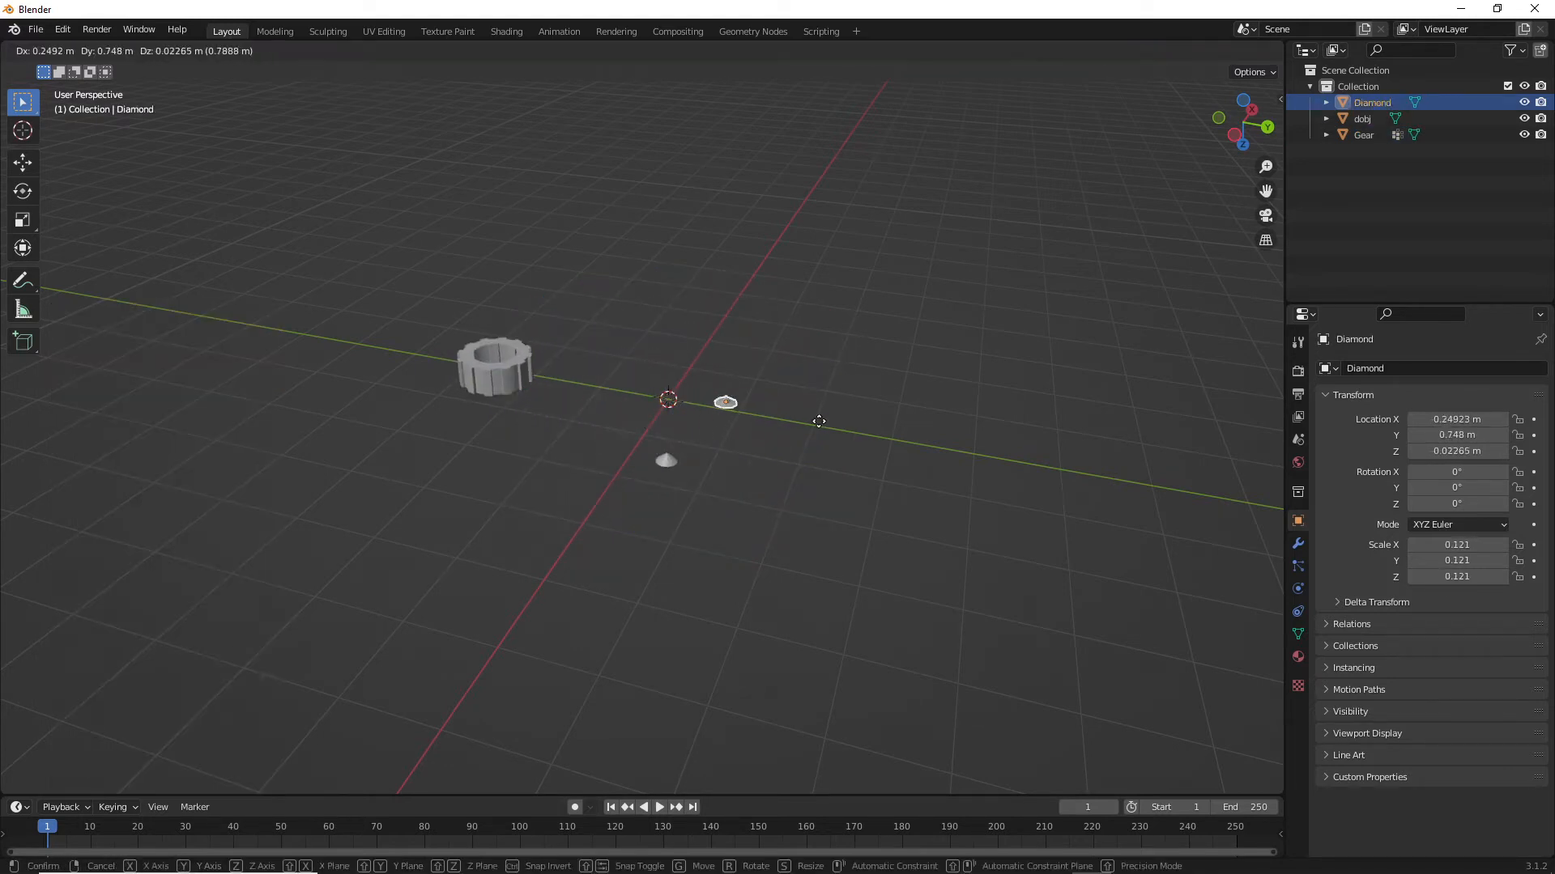
{"action": "left_click", "coordinate": [926, 460]}
{"action": "left_click", "coordinate": [667, 463]}
{"action": "key", "text": "g"}
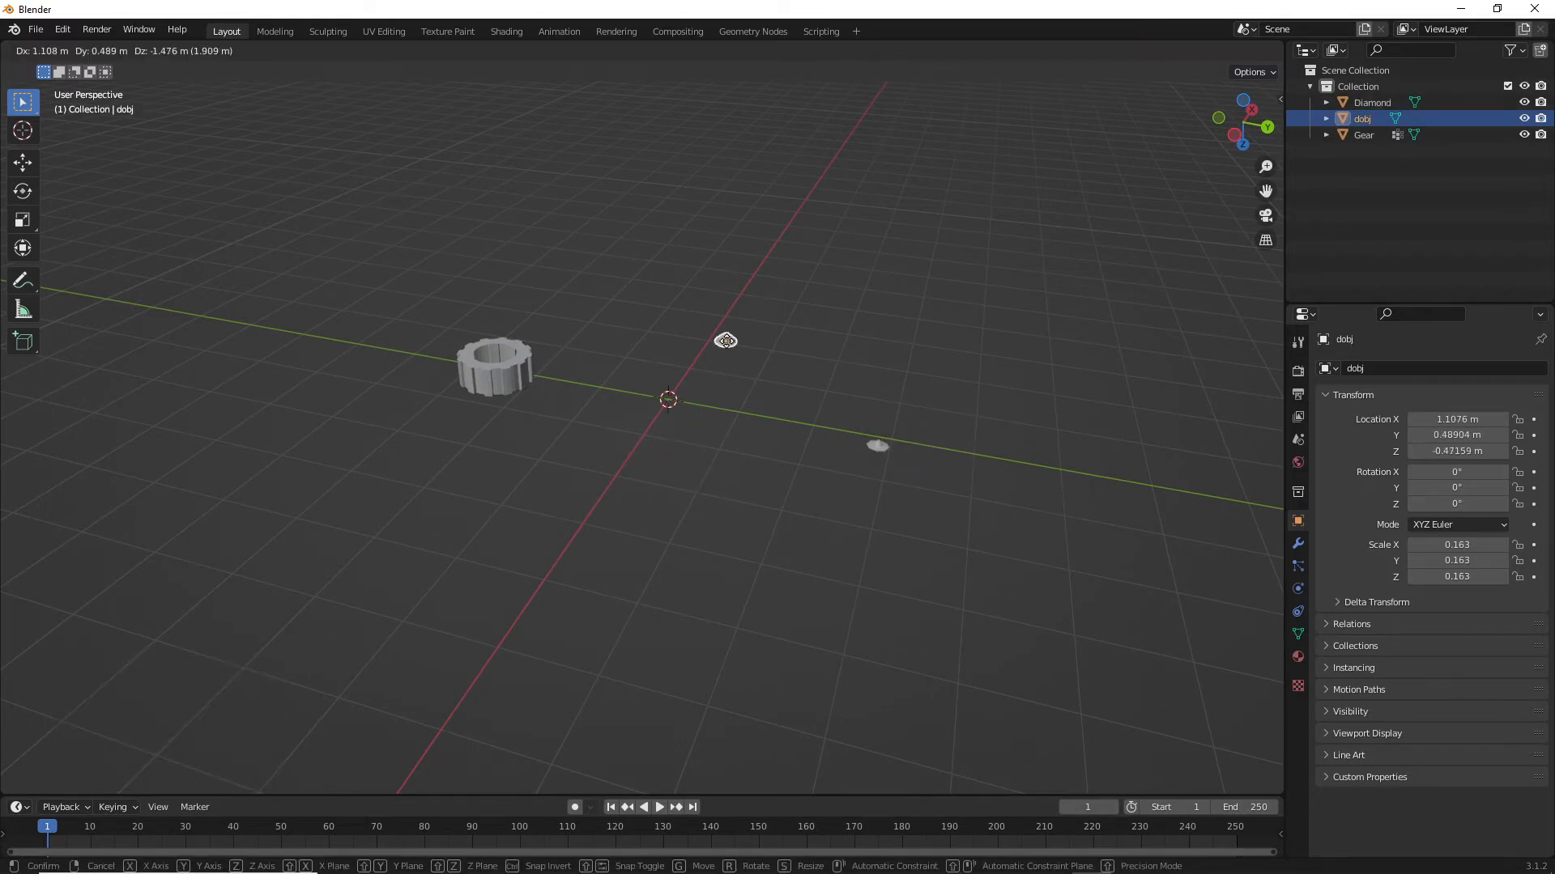
{"action": "left_click", "coordinate": [706, 339]}
- Deselect the brilliant diamond and add one rock at the world origin with the Rock Generator
{"action": "scroll", "coordinate": [696, 397], "scroll_direction": "up", "scroll_amount": 4}
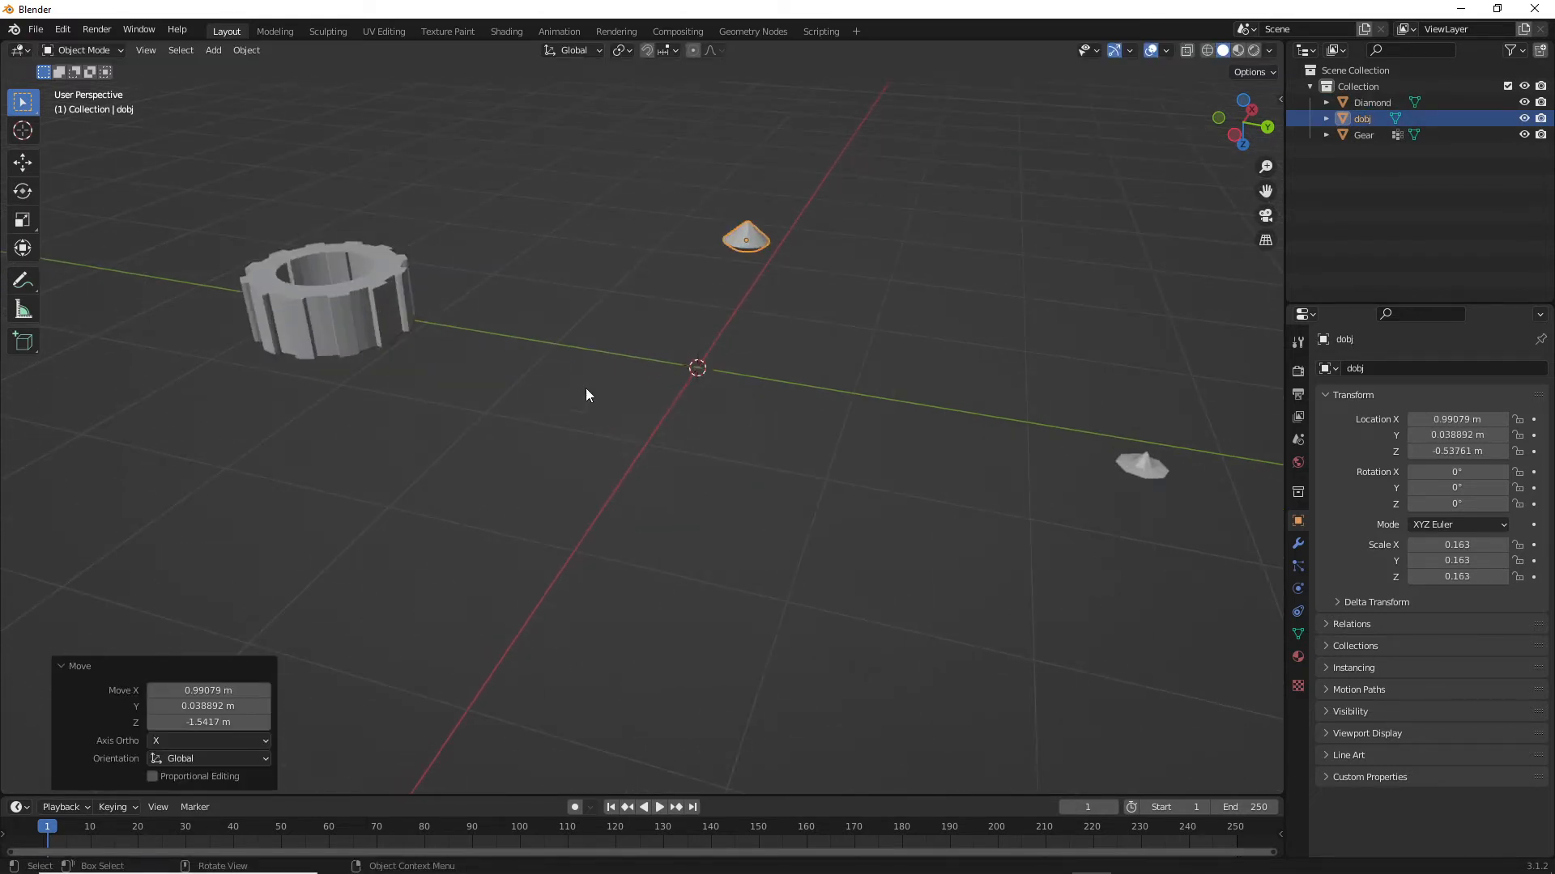
{"action": "left_click", "coordinate": [696, 434]}
{"action": "key", "text": "shift+a"}
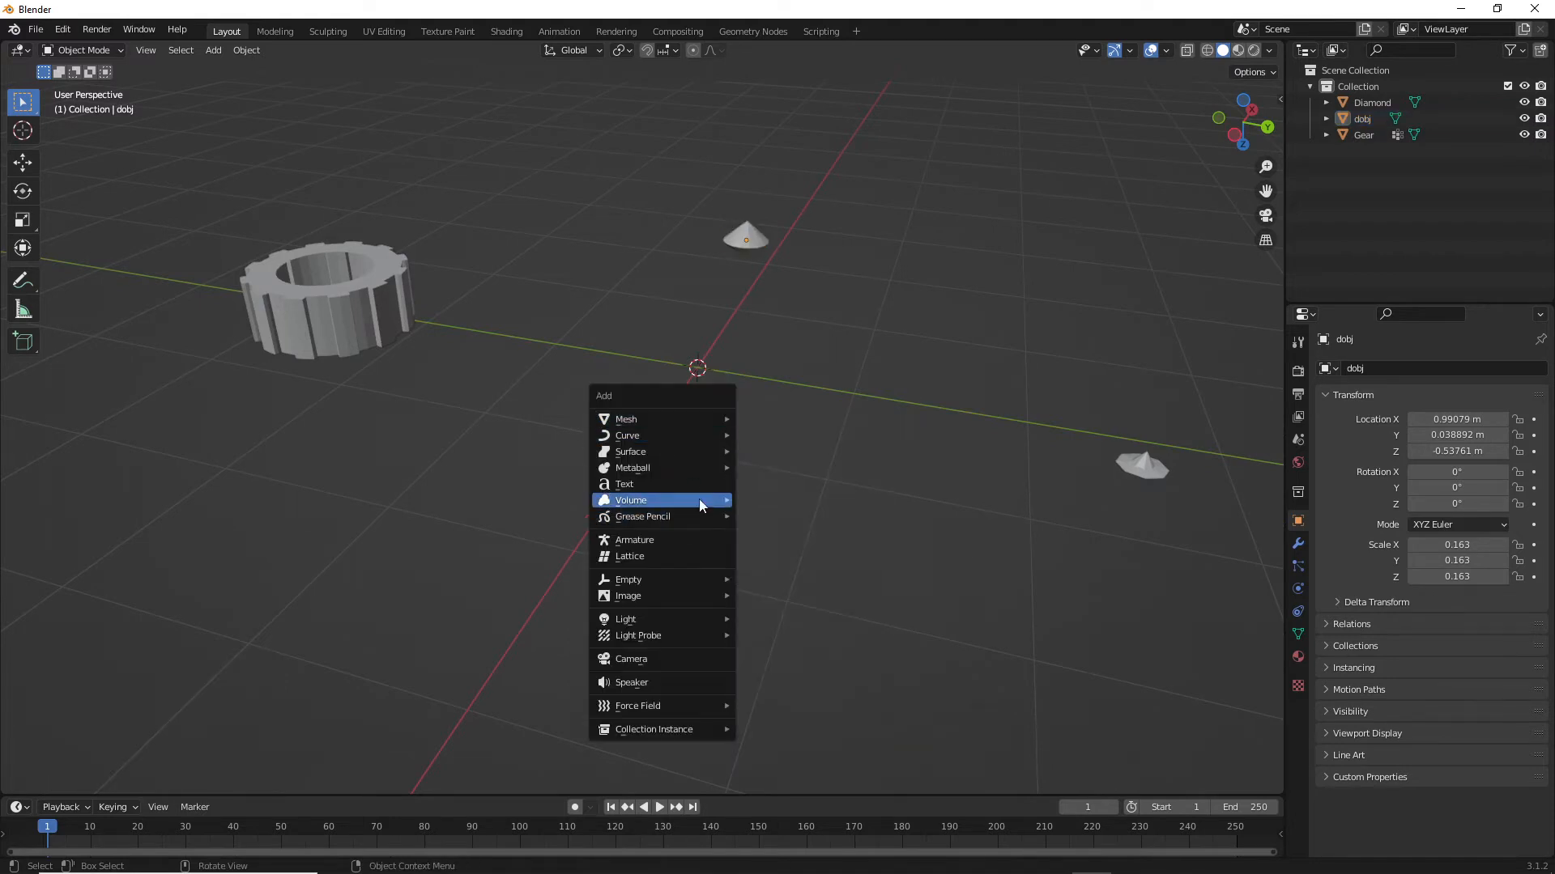
{"action": "mouse_move", "coordinate": [674, 425]}
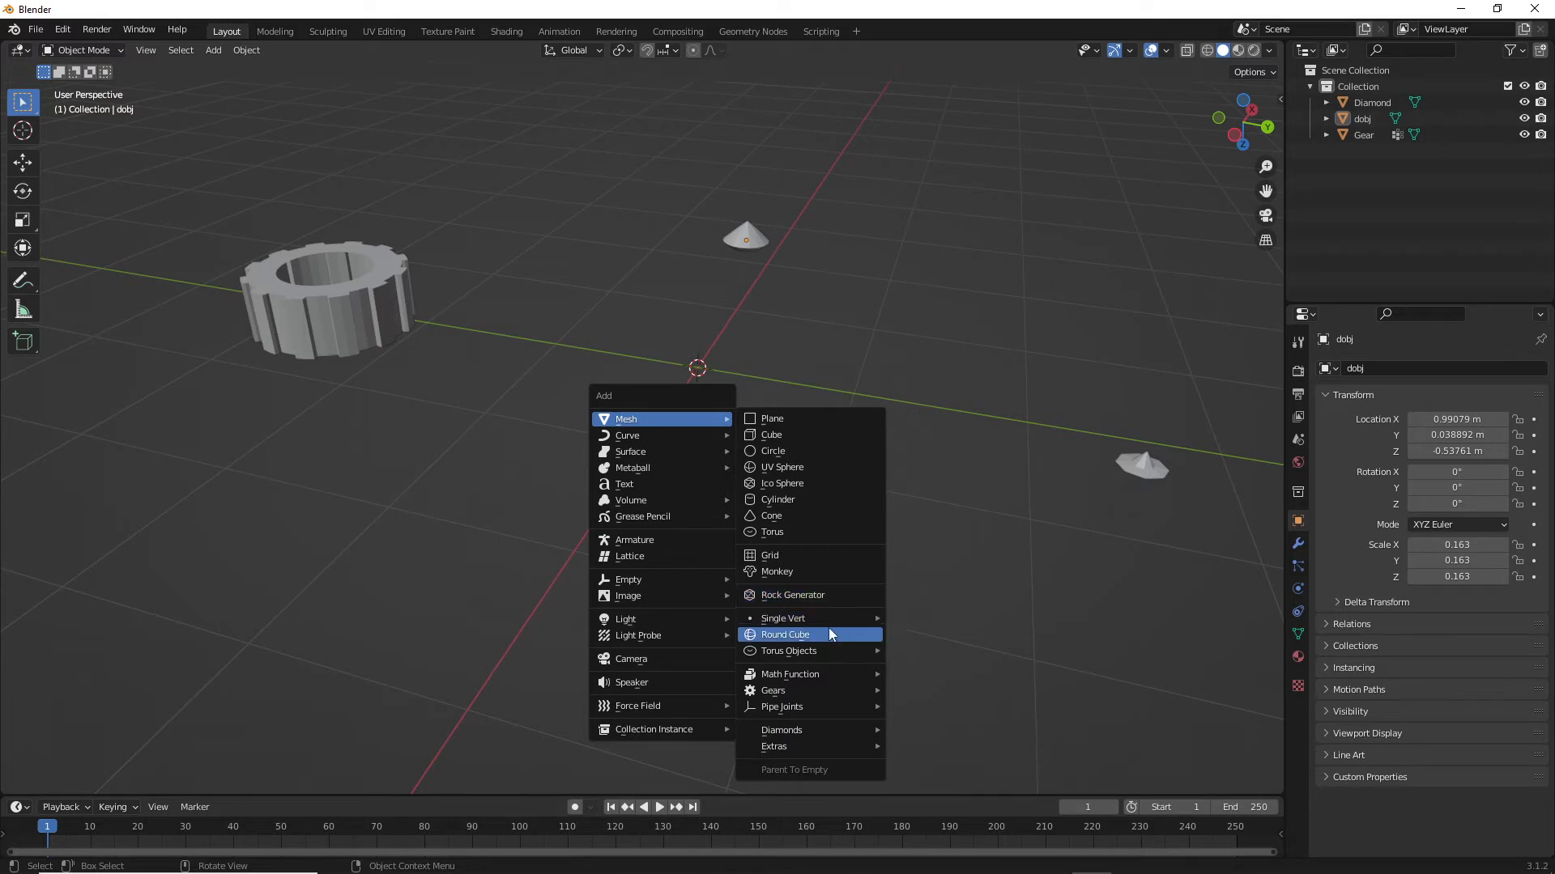
{"action": "left_click", "coordinate": [818, 595]}
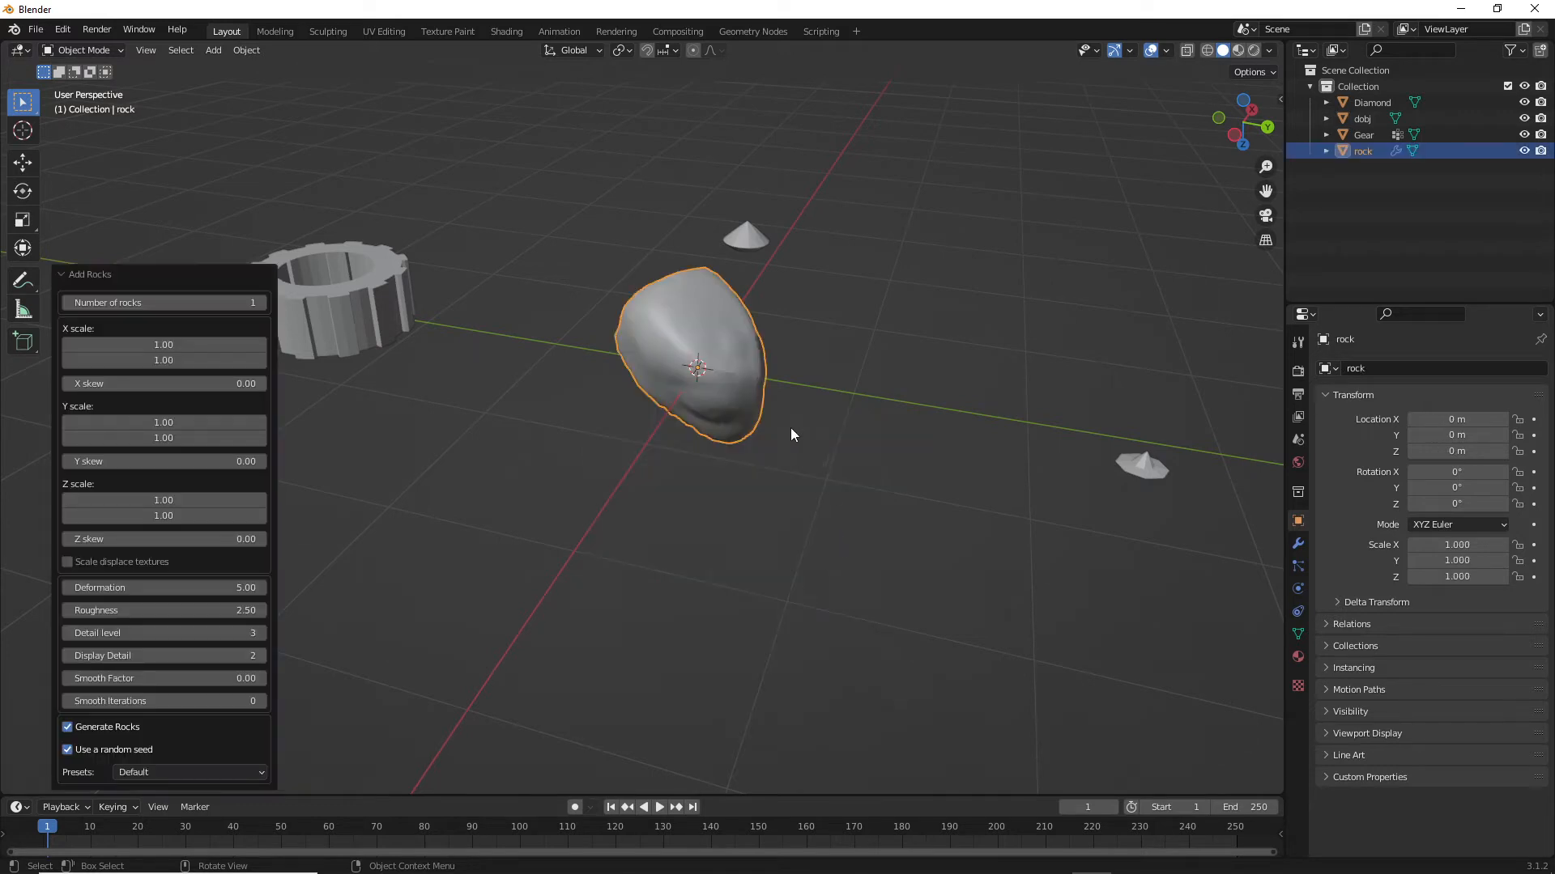
- Set the rock's X scale to 1.91 and 1.97, X skew to 0.03 and first Y scale to 0.95, and shade it smooth
{"action": "middle_click_drag", "start_coordinate": [794, 434], "coordinate": [627, 355]}
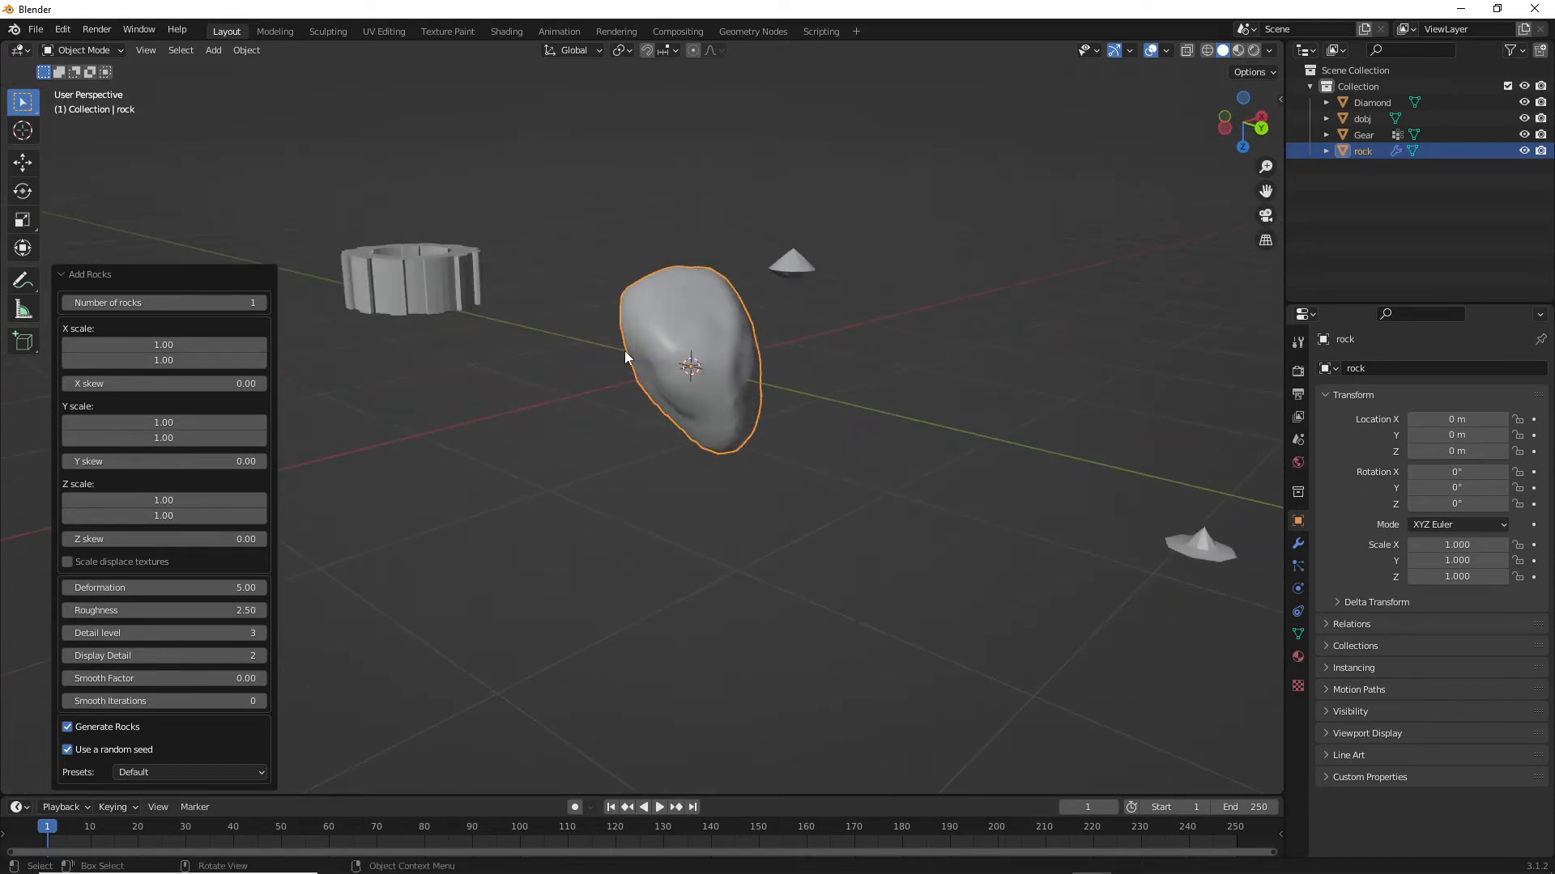
{"action": "left_click_drag", "start_coordinate": [149, 357], "coordinate": [138, 426]}
{"action": "middle_click_drag", "start_coordinate": [722, 387], "coordinate": [775, 392]}
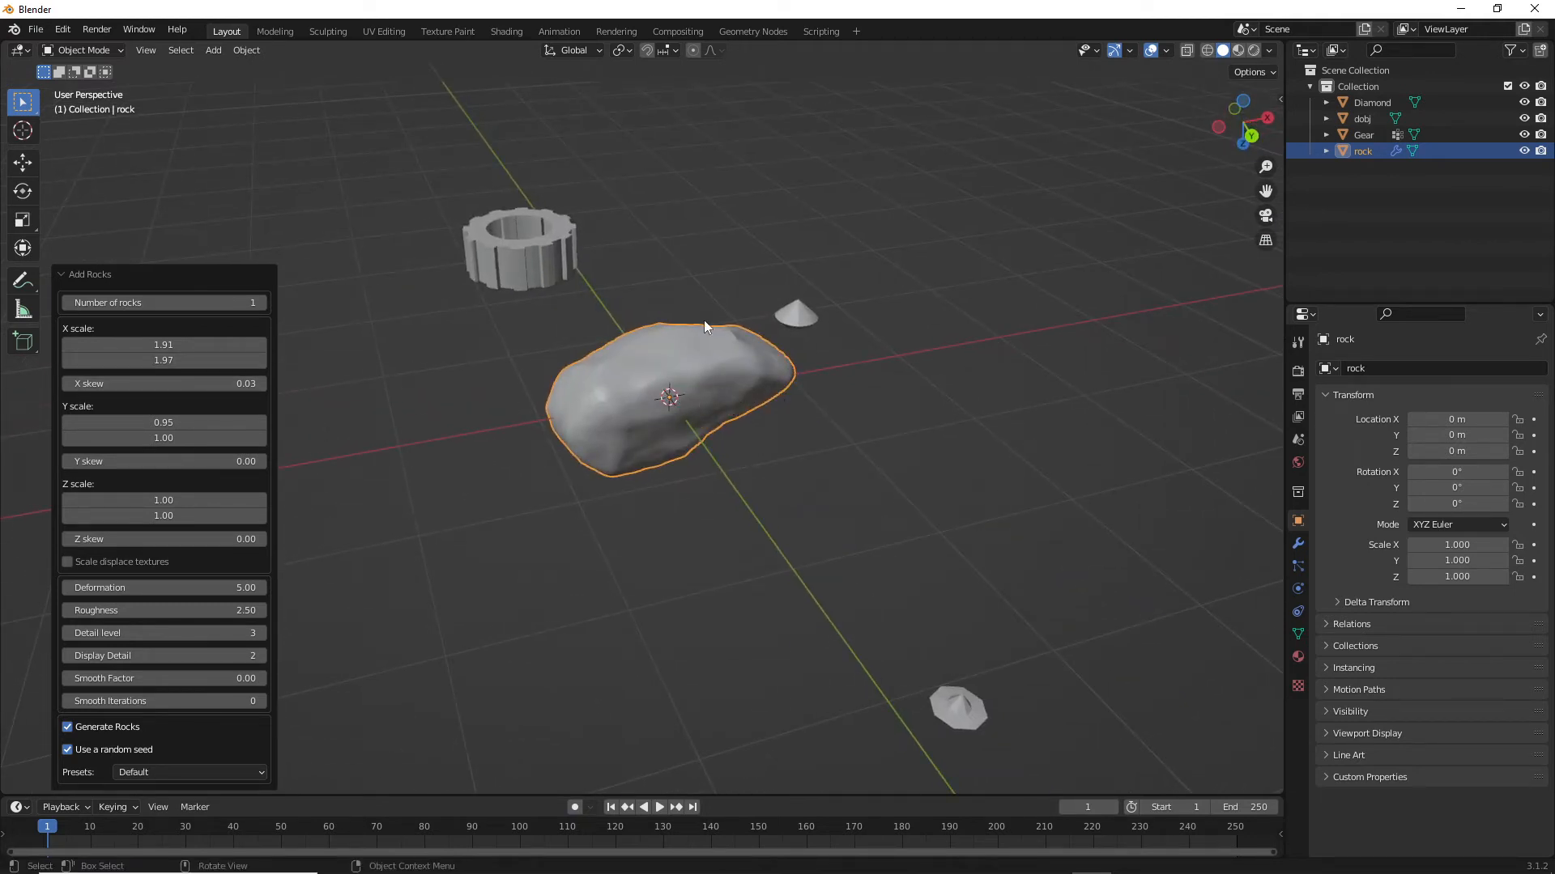
{"action": "right_click", "coordinate": [659, 378]}
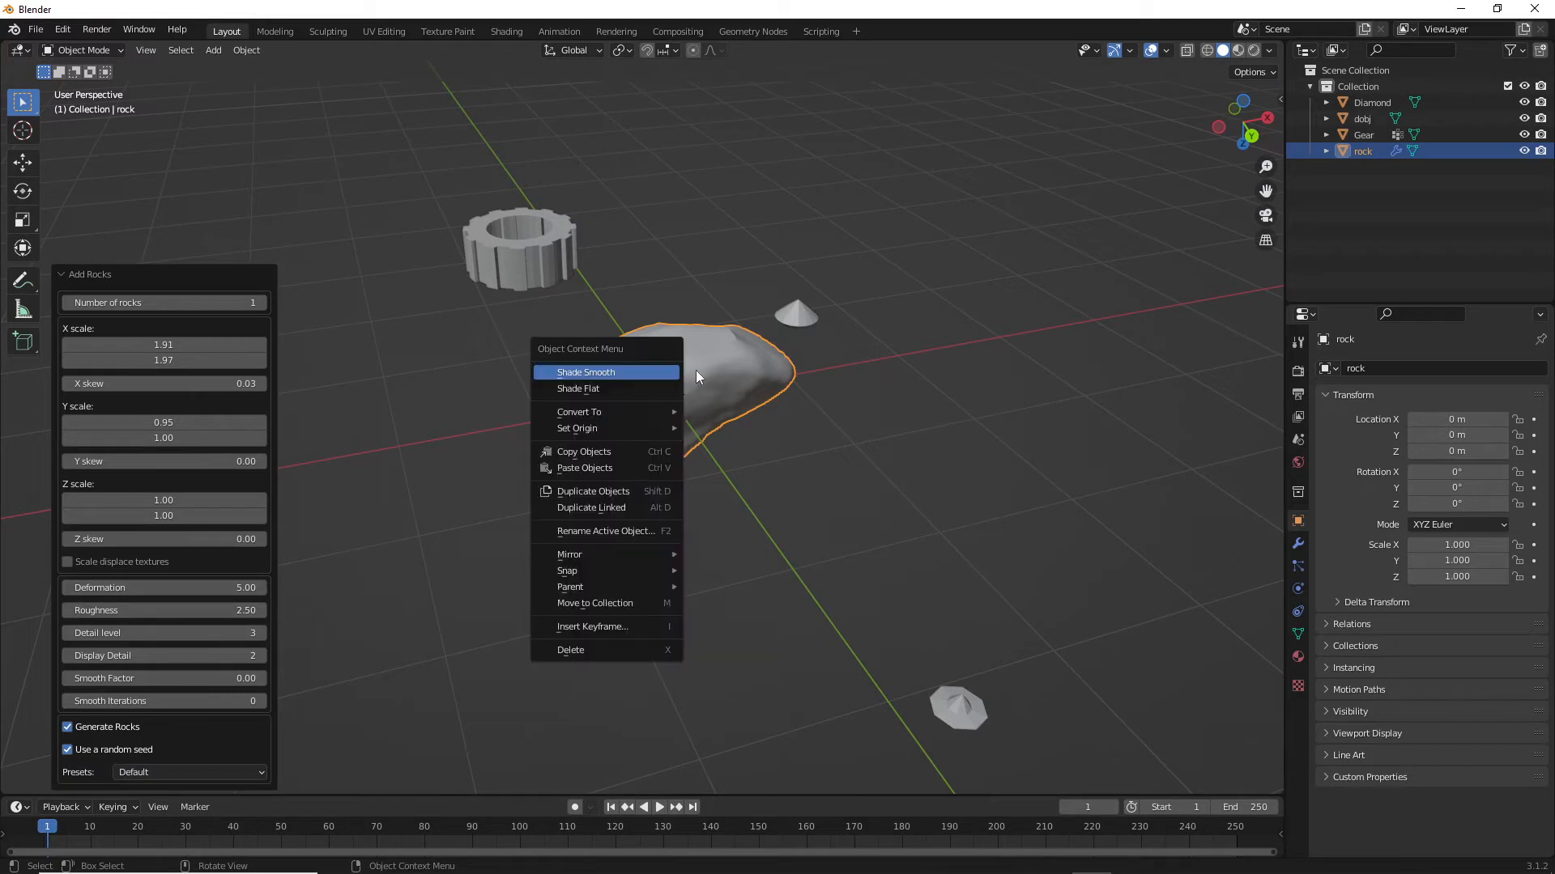
{"action": "left_click", "coordinate": [603, 386]}
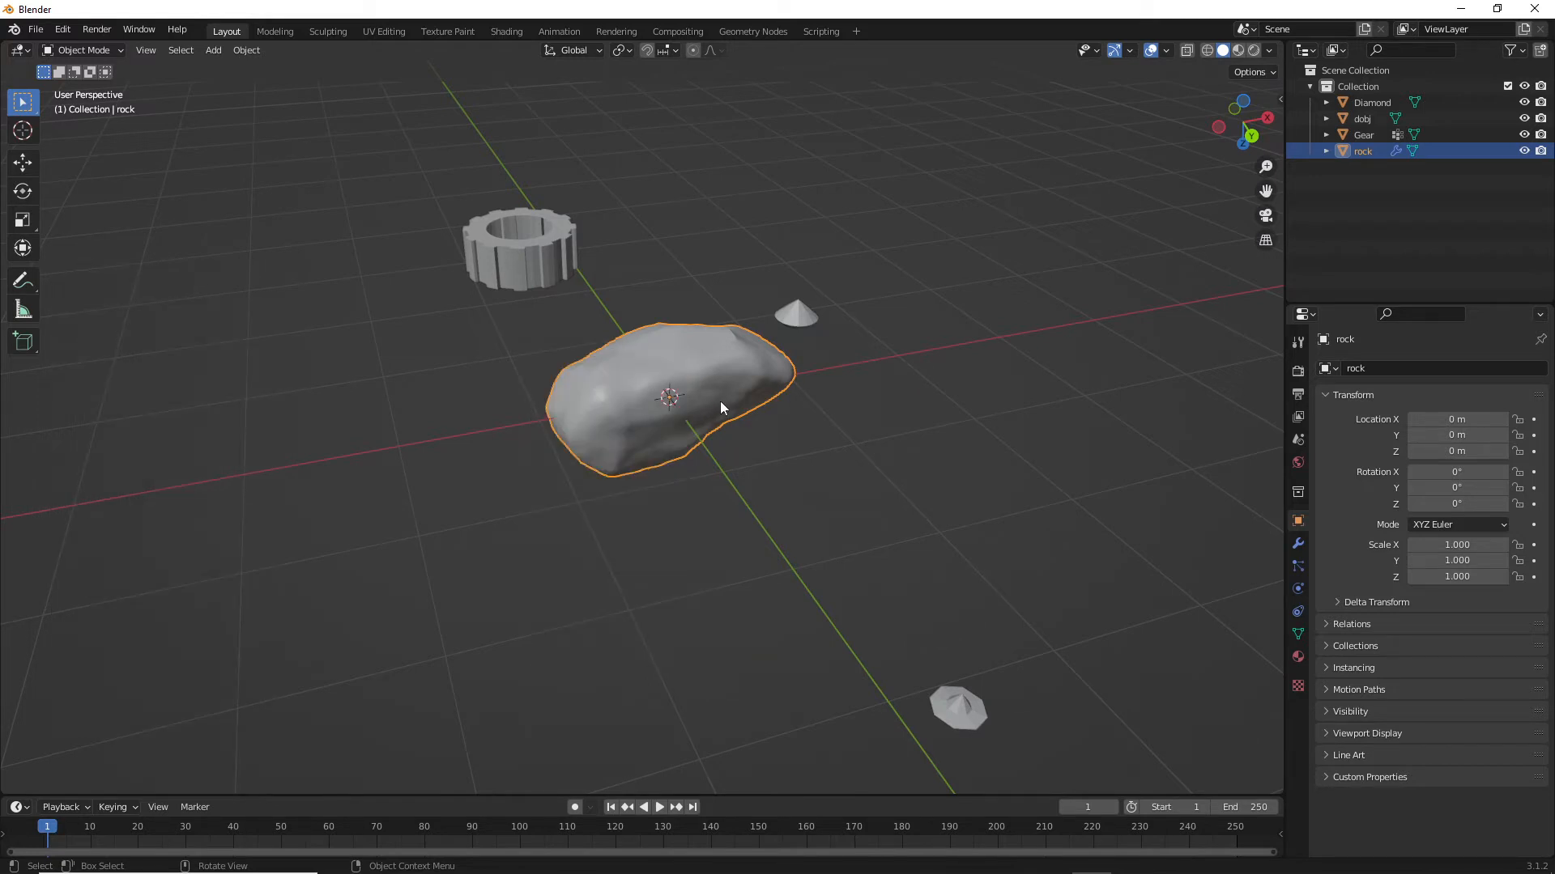
- Scale the rock uniformly to about -0.635 and move it to about X -2.71 m, Y 0.17 m, Z -0.16 m
{"action": "mouse_move", "coordinate": [720, 400]}
{"action": "middle_mouse_down"}
{"action": "mouse_move", "coordinate": [707, 364]}
{"action": "mouse_move", "coordinate": [732, 437]}
{"action": "mouse_move", "coordinate": [831, 413]}
{"action": "mouse_move", "coordinate": [667, 392]}
{"action": "mouse_move", "coordinate": [702, 382]}
{"action": "middle_mouse_up"}
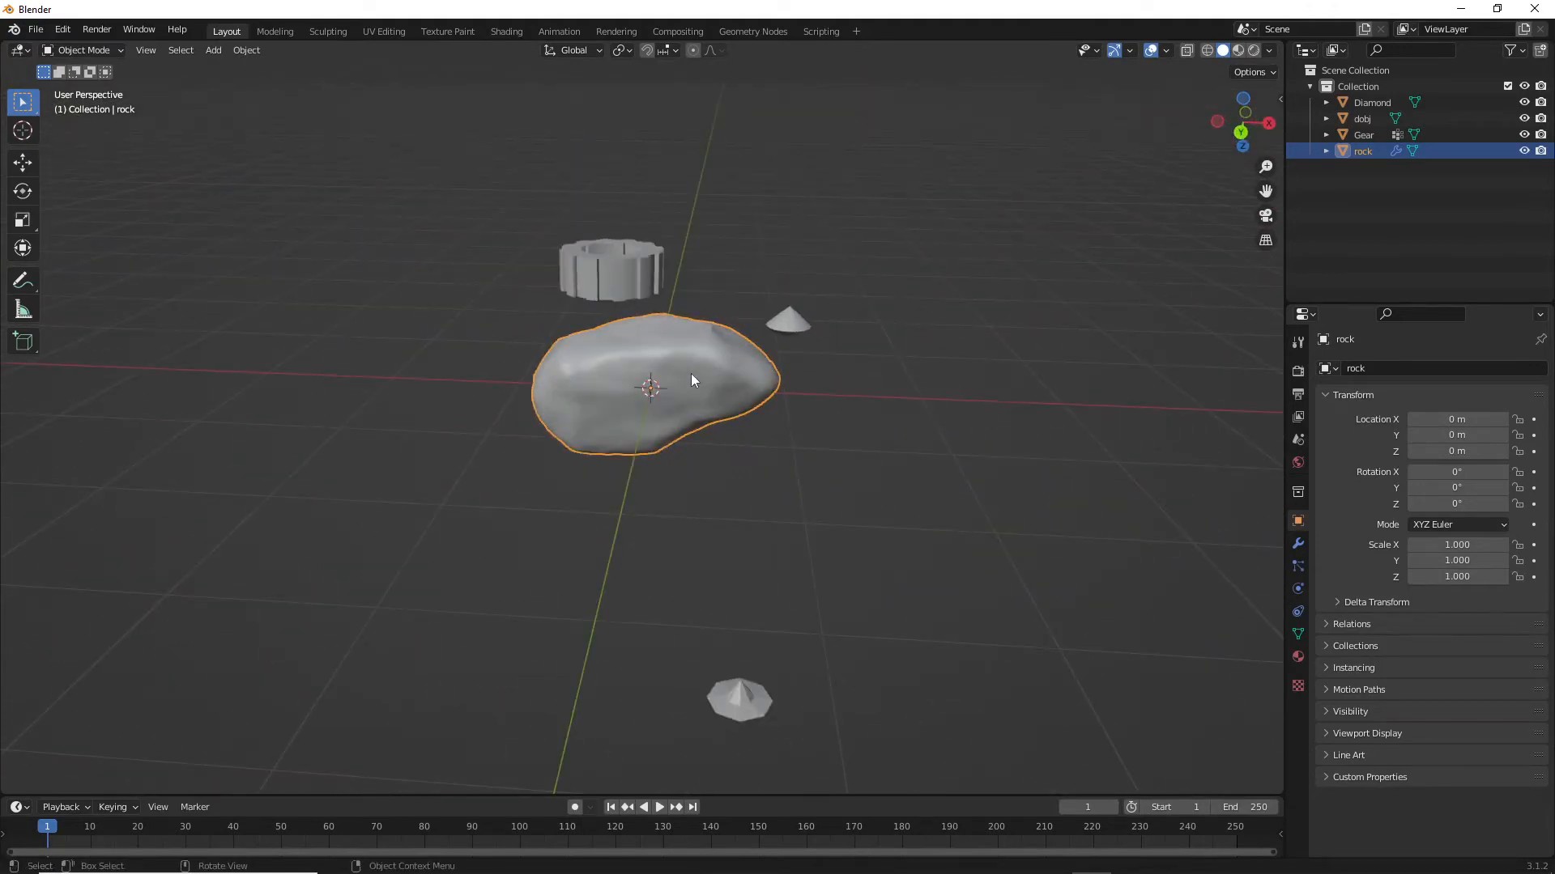
{"action": "key", "text": "s"}
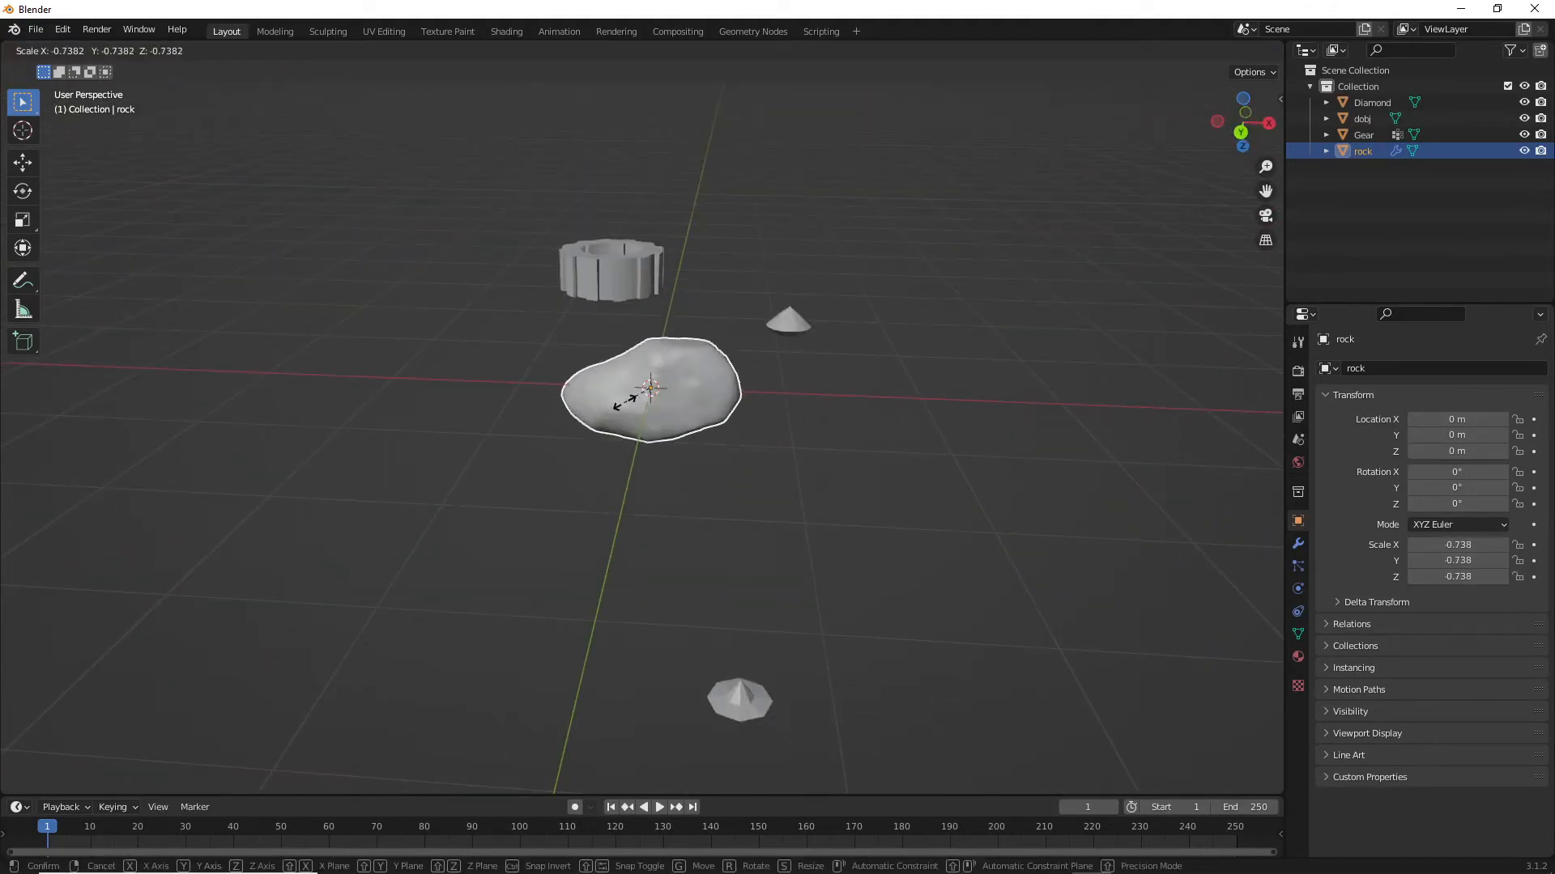
{"action": "left_click", "coordinate": [628, 401]}
{"action": "left_click_drag", "start_coordinate": [624, 430], "coordinate": [278, 405]}
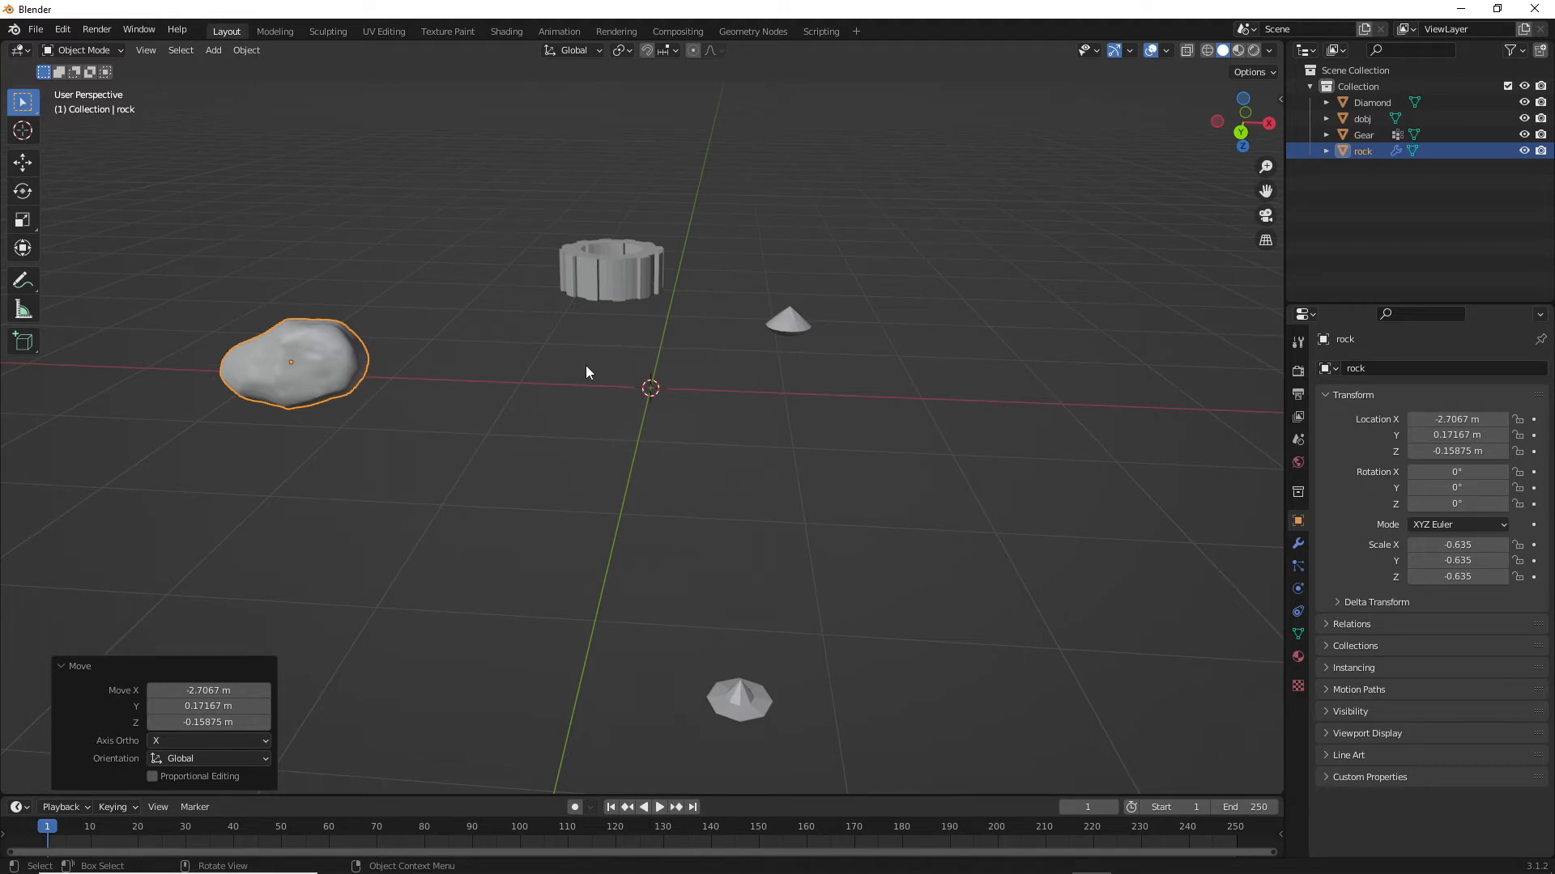
- Add a Single Vert mesh object at the world origin
{"action": "key", "text": "shift+a"}
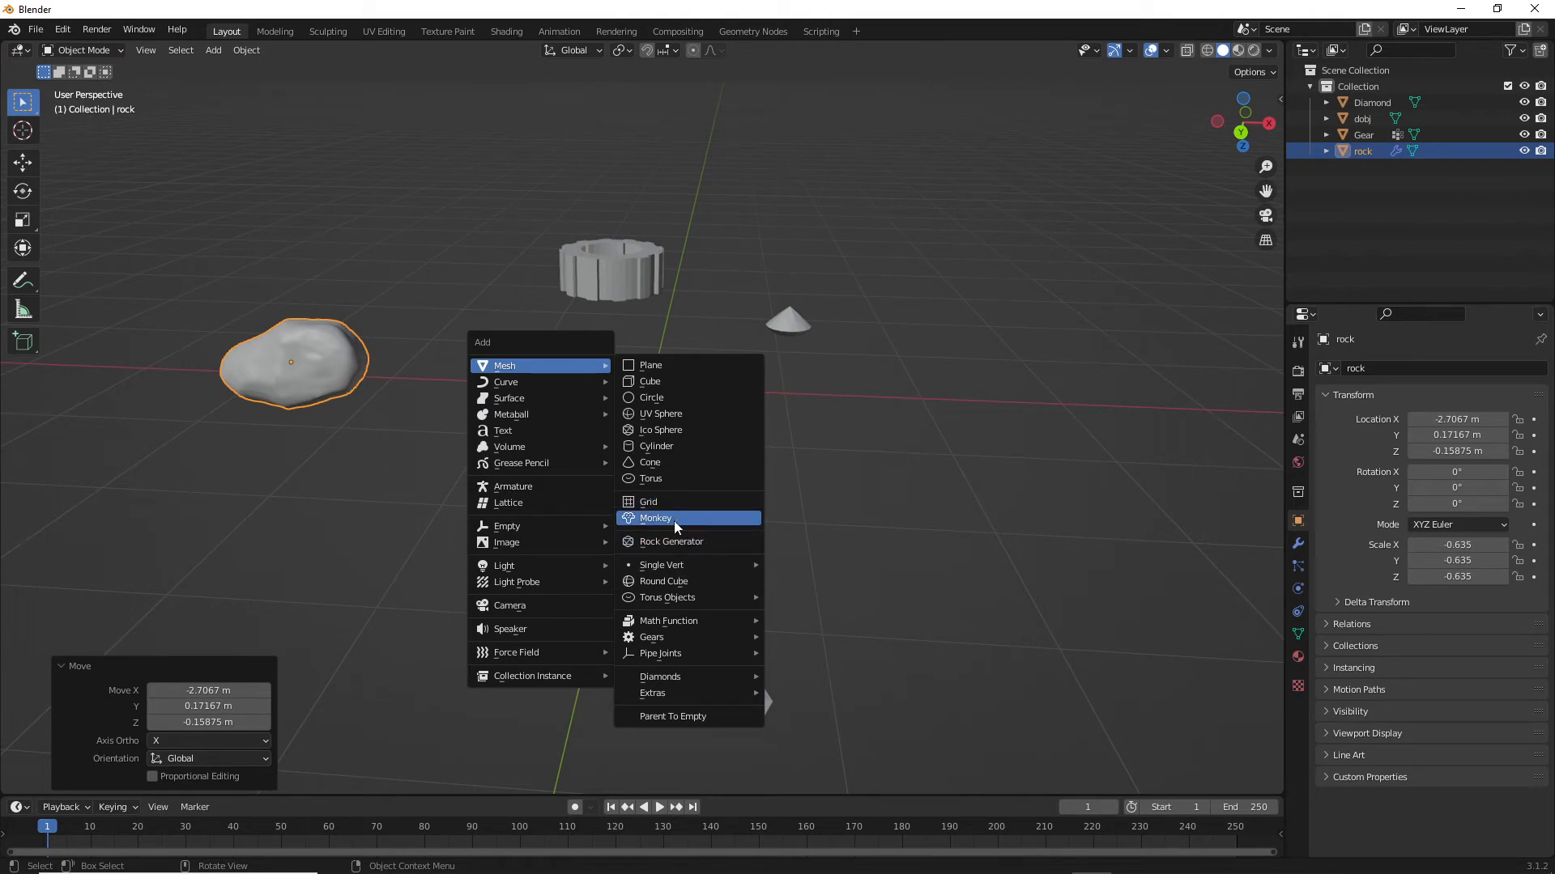
{"action": "mouse_move", "coordinate": [716, 570]}
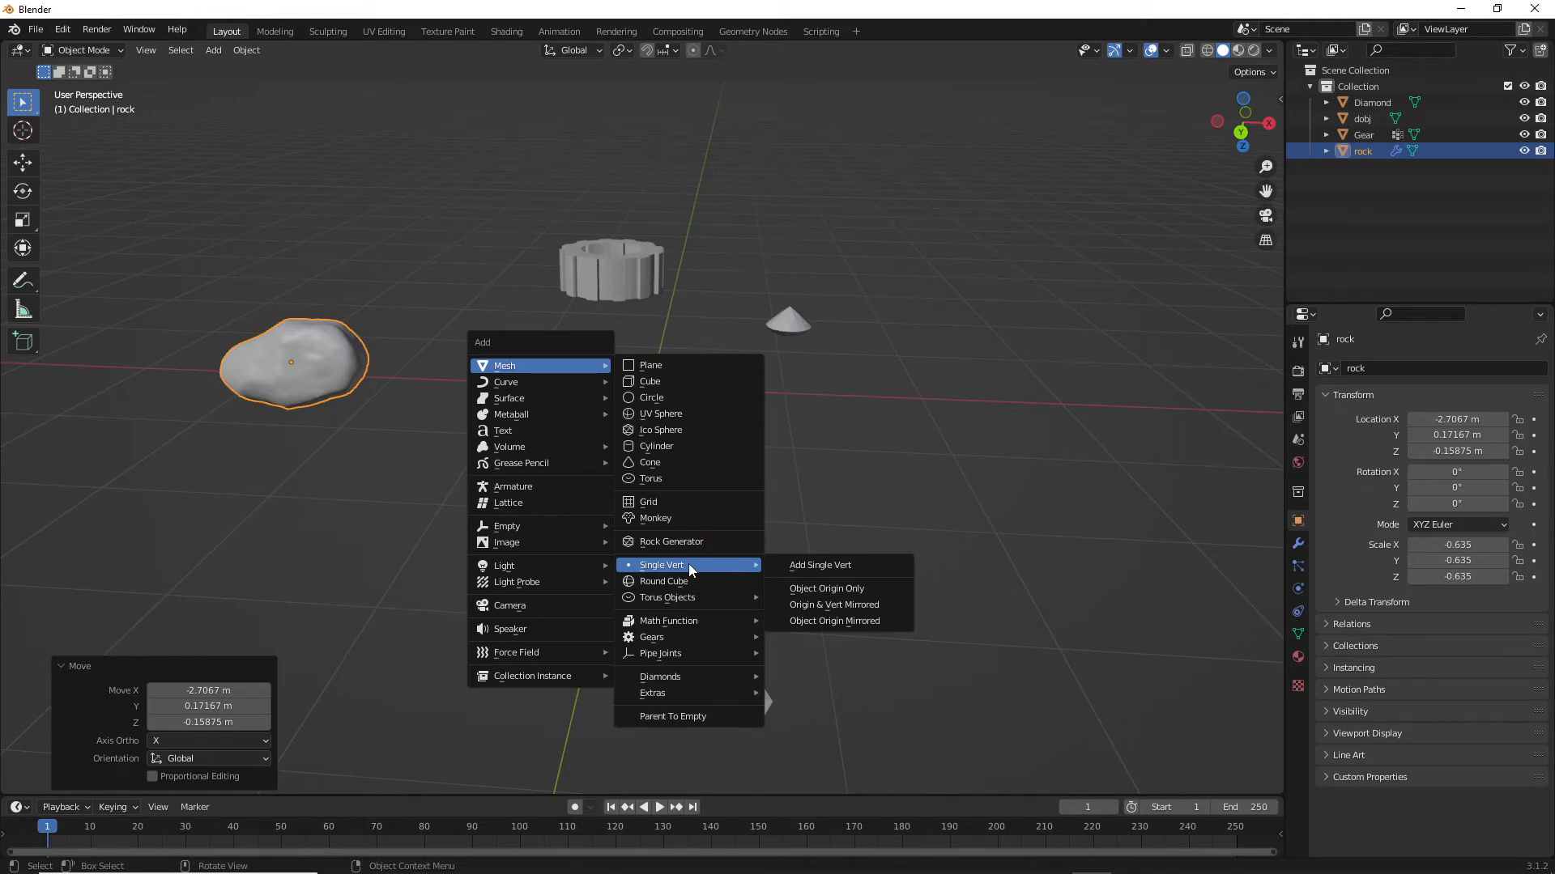
{"action": "left_click", "coordinate": [818, 567]}
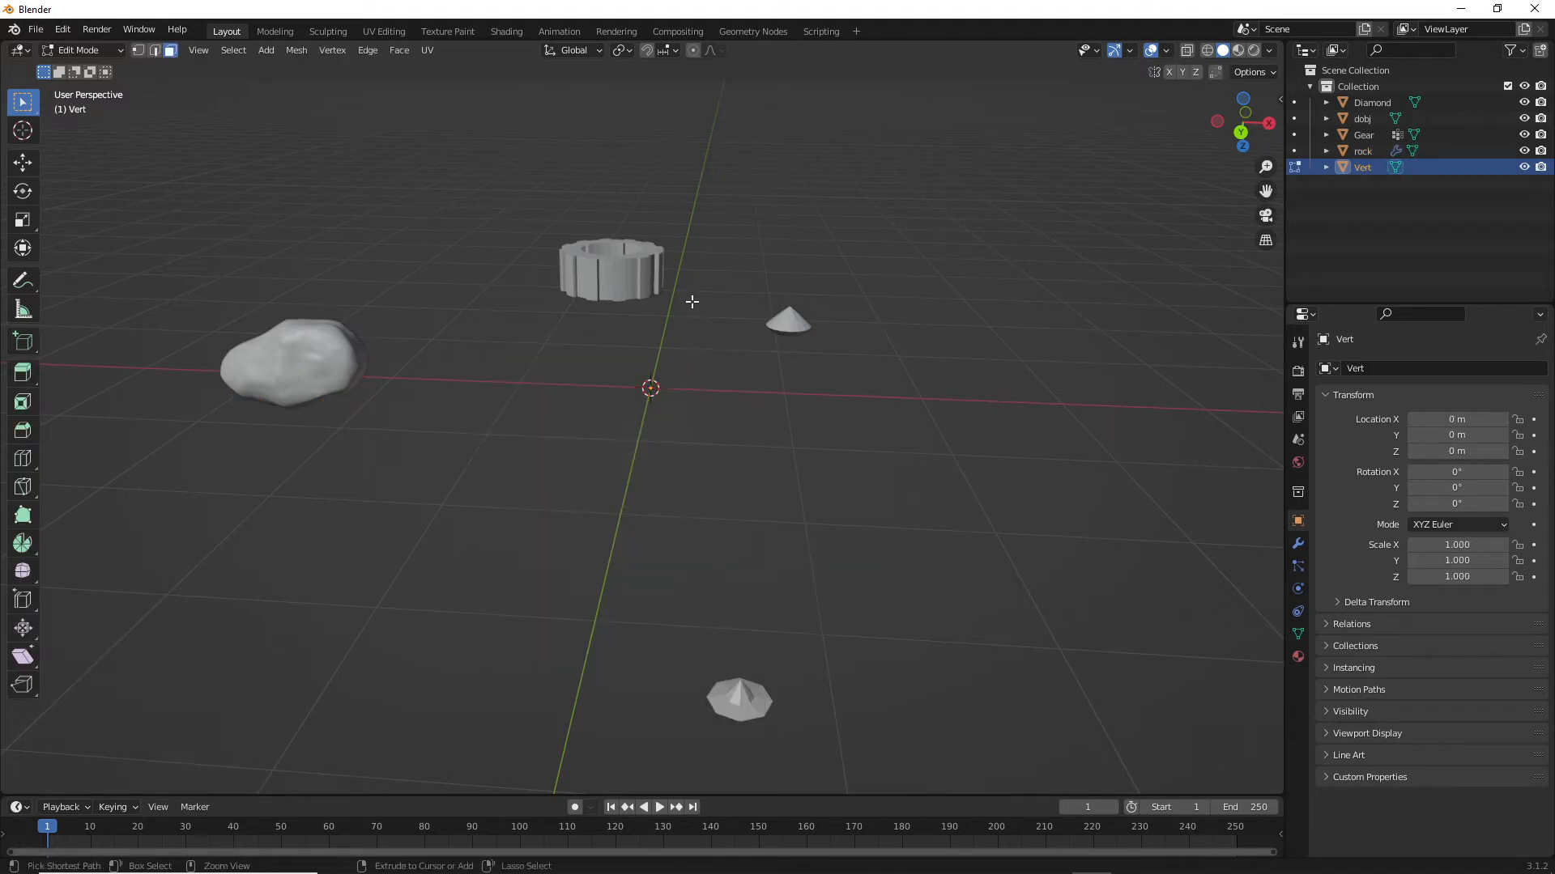
- Switch the single-vertex mesh to vertex selection and select the vertices around the world origin
{"action": "key", "text": "KP_1"}
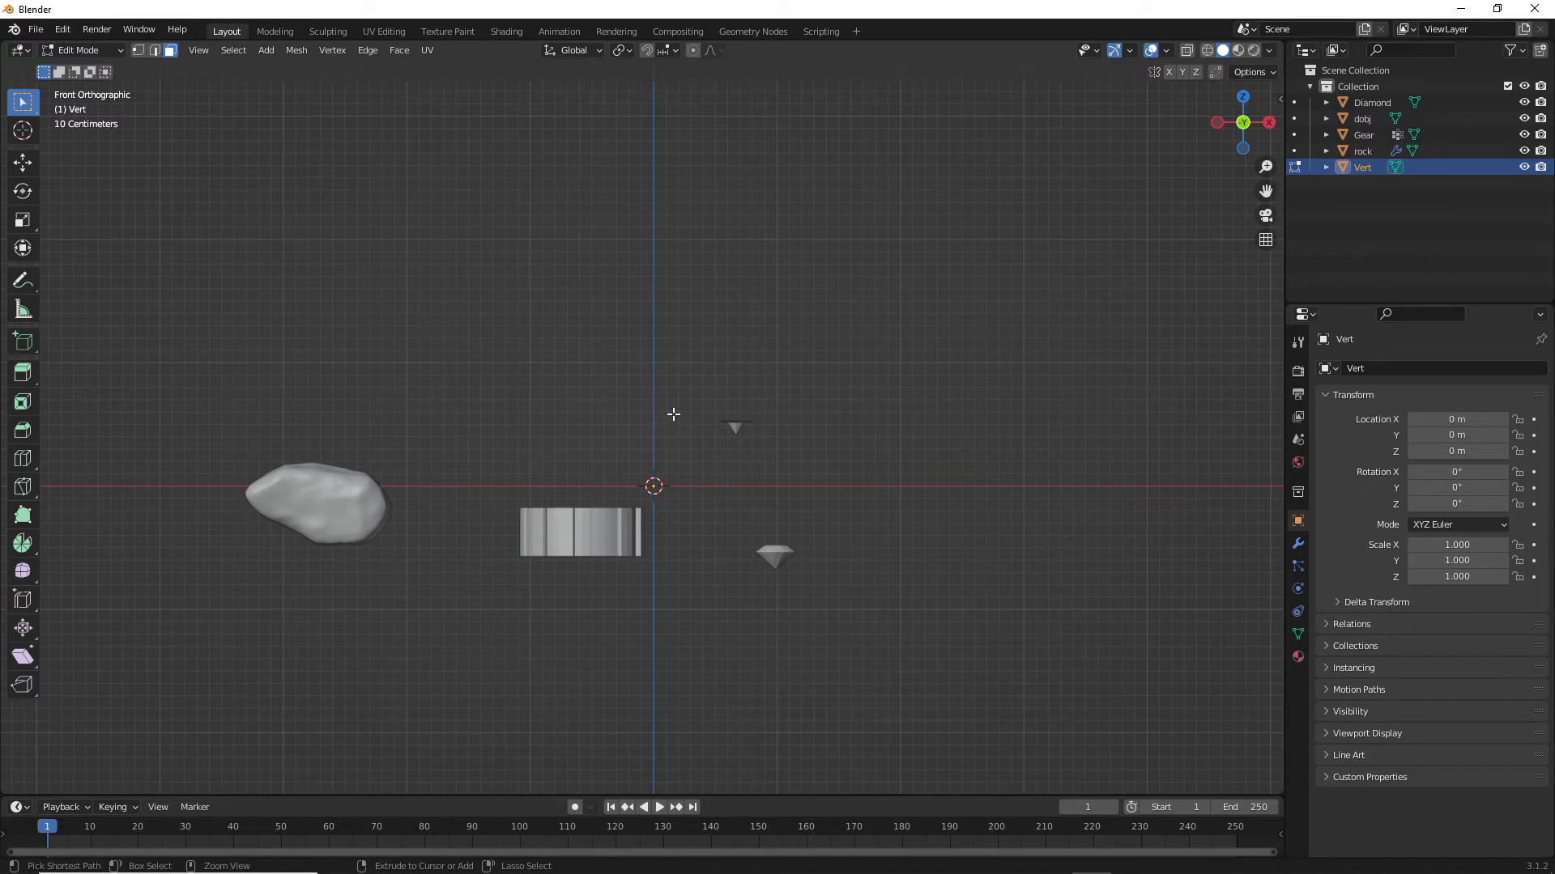
{"action": "scroll", "coordinate": [680, 425], "scroll_direction": "down", "scroll_amount": 2}
{"action": "scroll", "coordinate": [685, 430], "scroll_direction": "up", "scroll_amount": 5}
{"action": "middle_click_drag", "start_coordinate": [684, 429], "coordinate": [677, 469]}
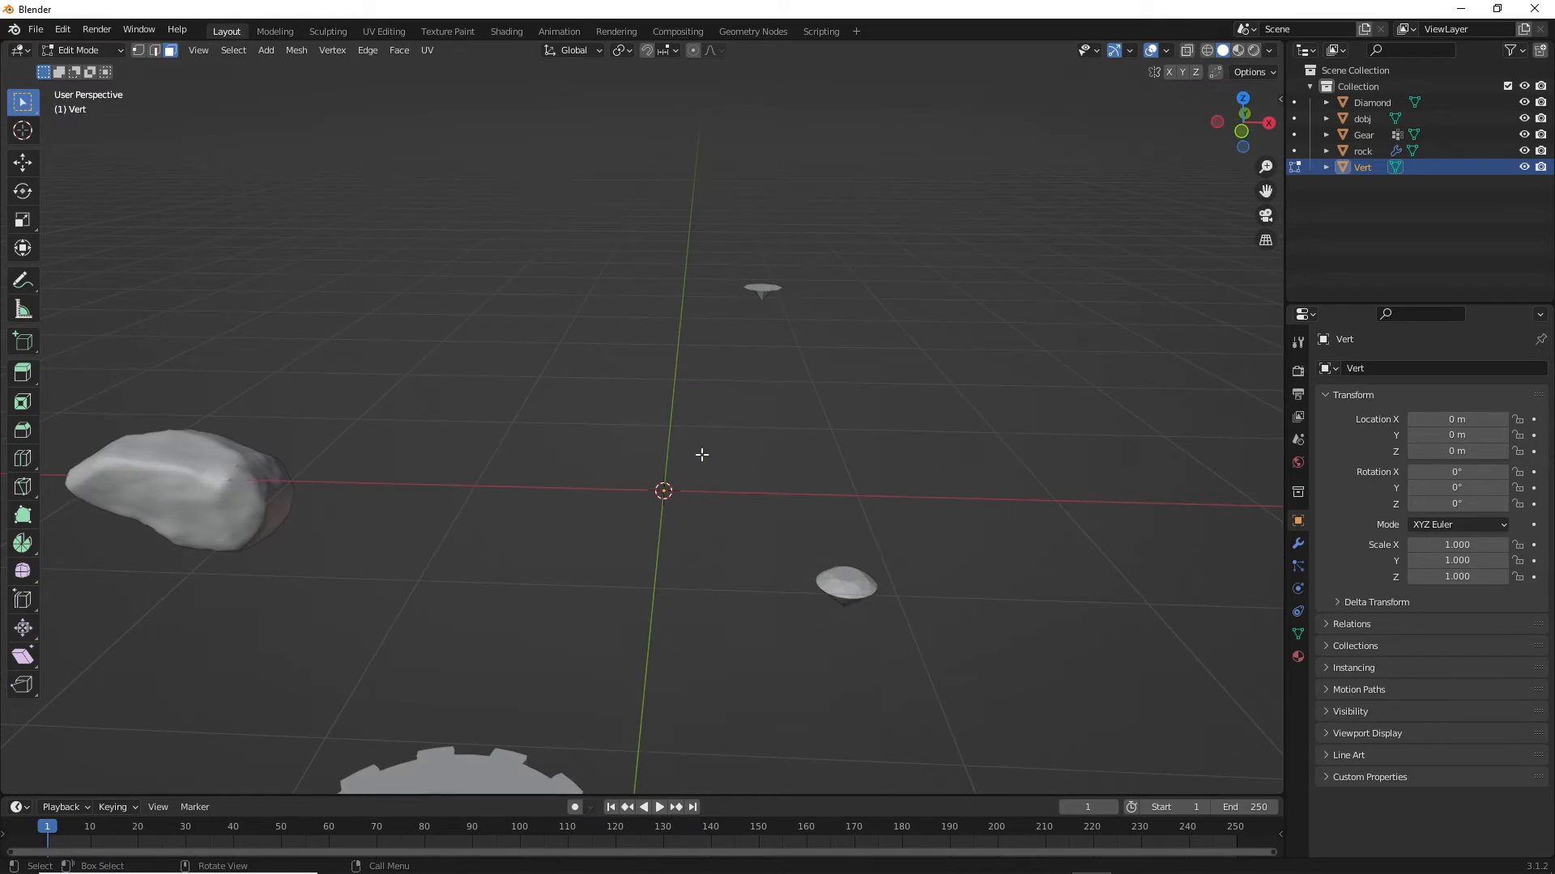
{"action": "key", "text": "KP_1"}
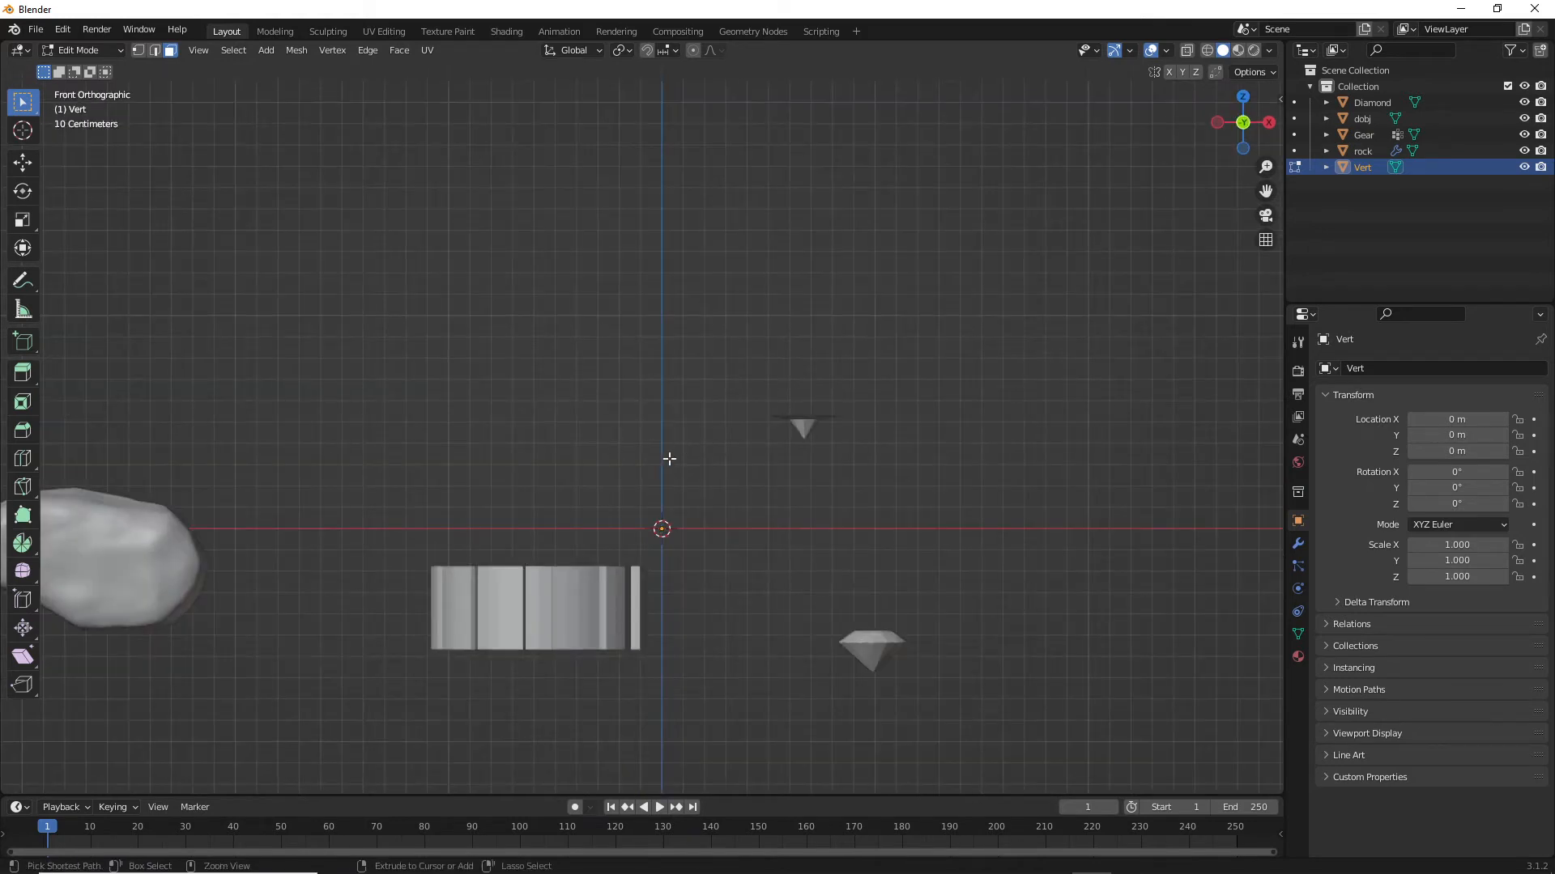
{"action": "middle_click_drag", "start_coordinate": [668, 459], "coordinate": [667, 513]}
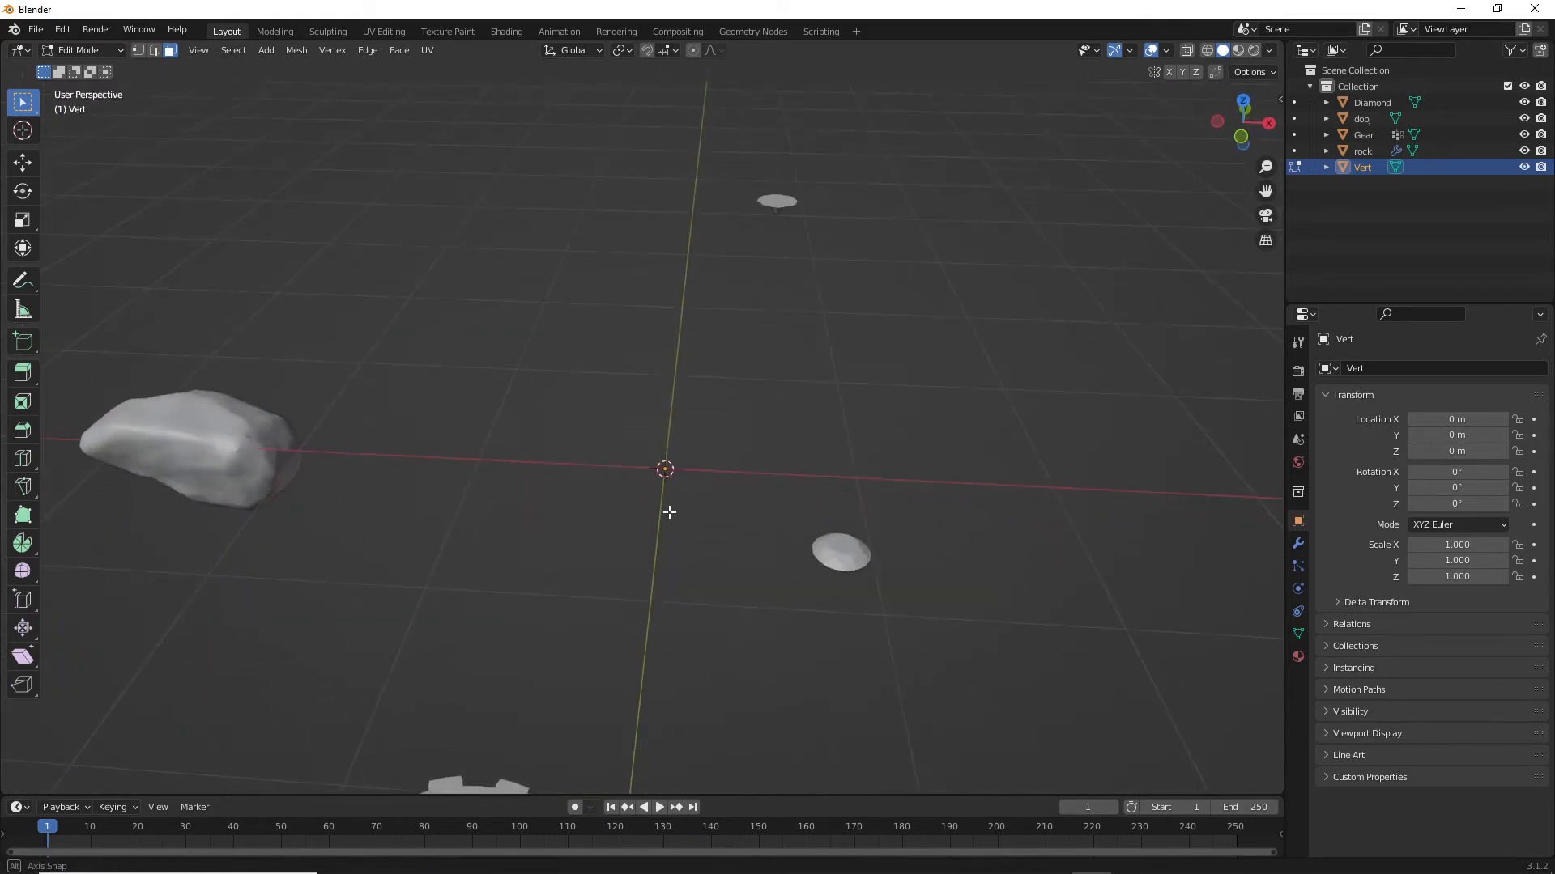
{"action": "left_click", "coordinate": [137, 51]}
{"action": "mouse_move", "coordinate": [708, 444]}
{"action": "middle_mouse_down"}
{"action": "mouse_move", "coordinate": [745, 375]}
{"action": "mouse_move", "coordinate": [703, 441]}
{"action": "middle_mouse_up"}
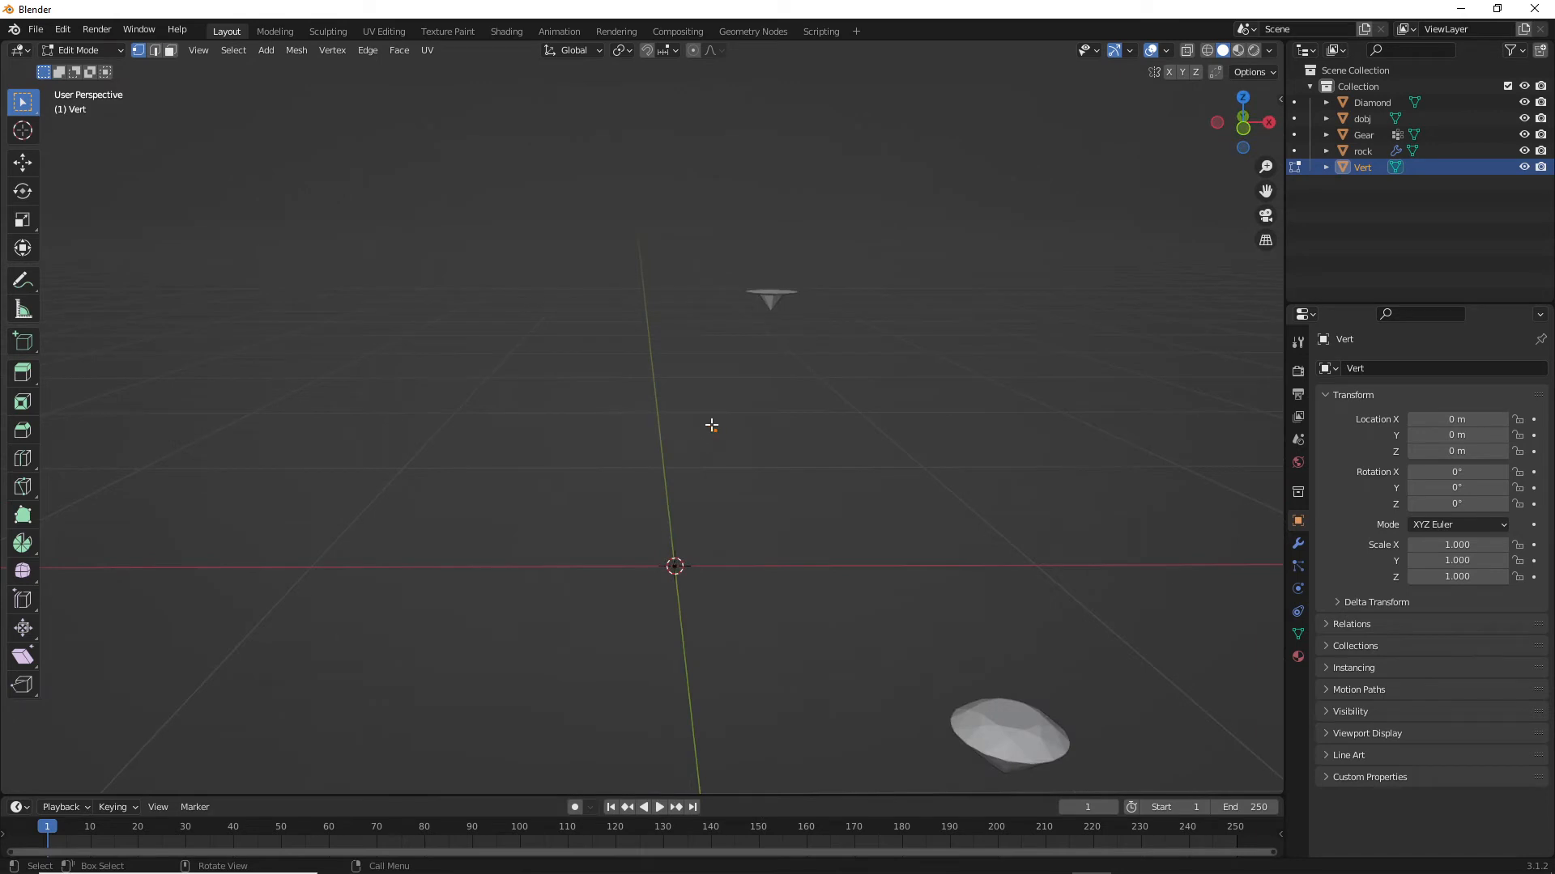
{"action": "left_click_drag", "start_coordinate": [595, 397], "coordinate": [794, 564]}
{"action": "middle_click_drag", "start_coordinate": [795, 569], "coordinate": [746, 535]}
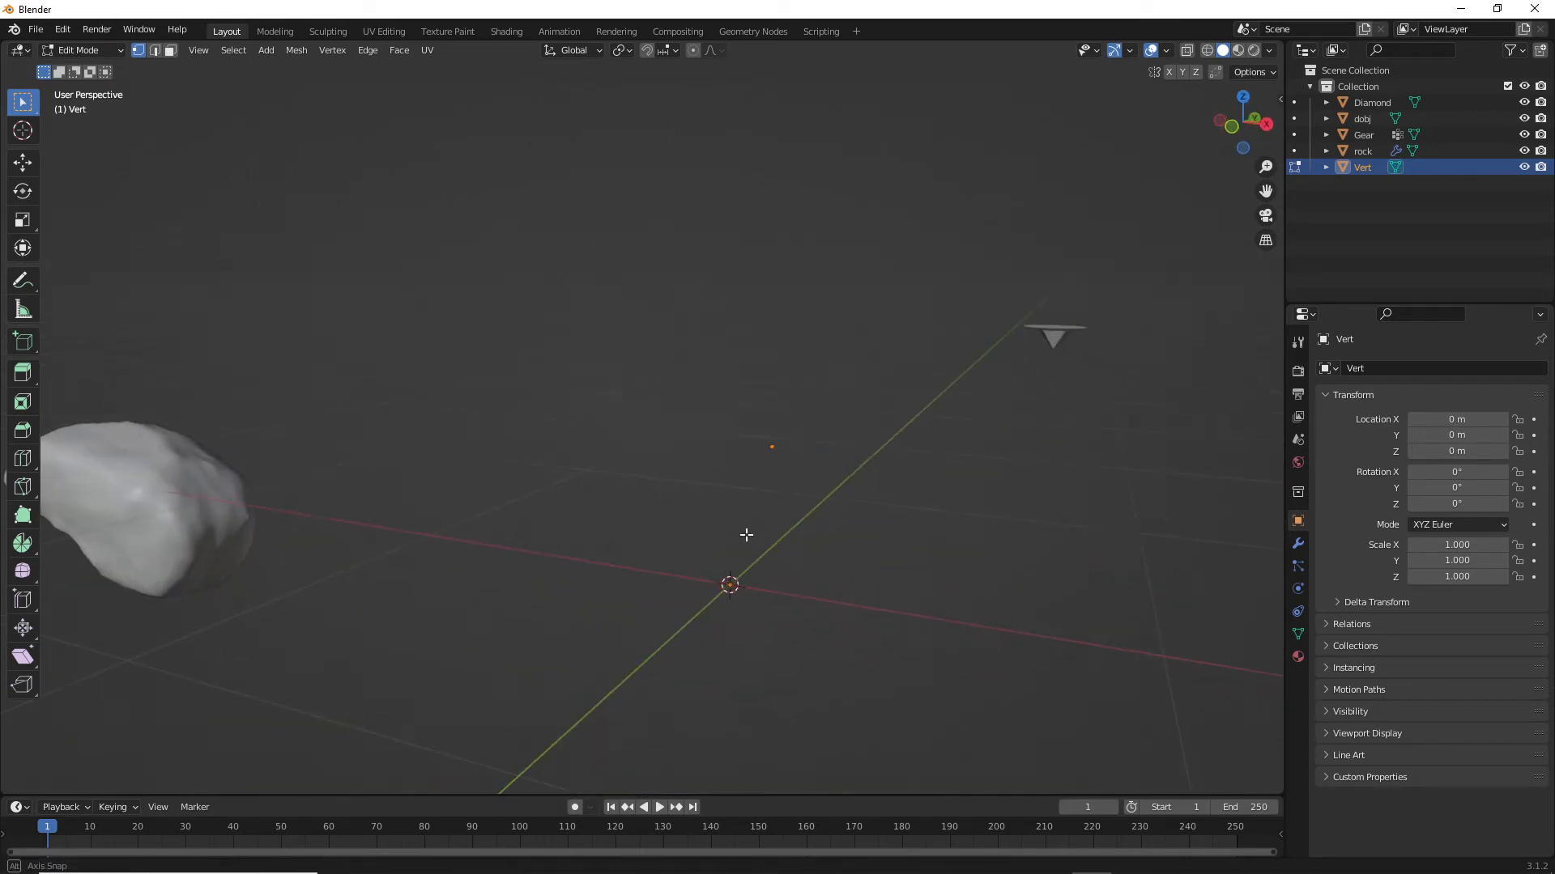
- In front view, extrude new vertices and edges above the world origin
{"action": "key", "text": "KP_1"}
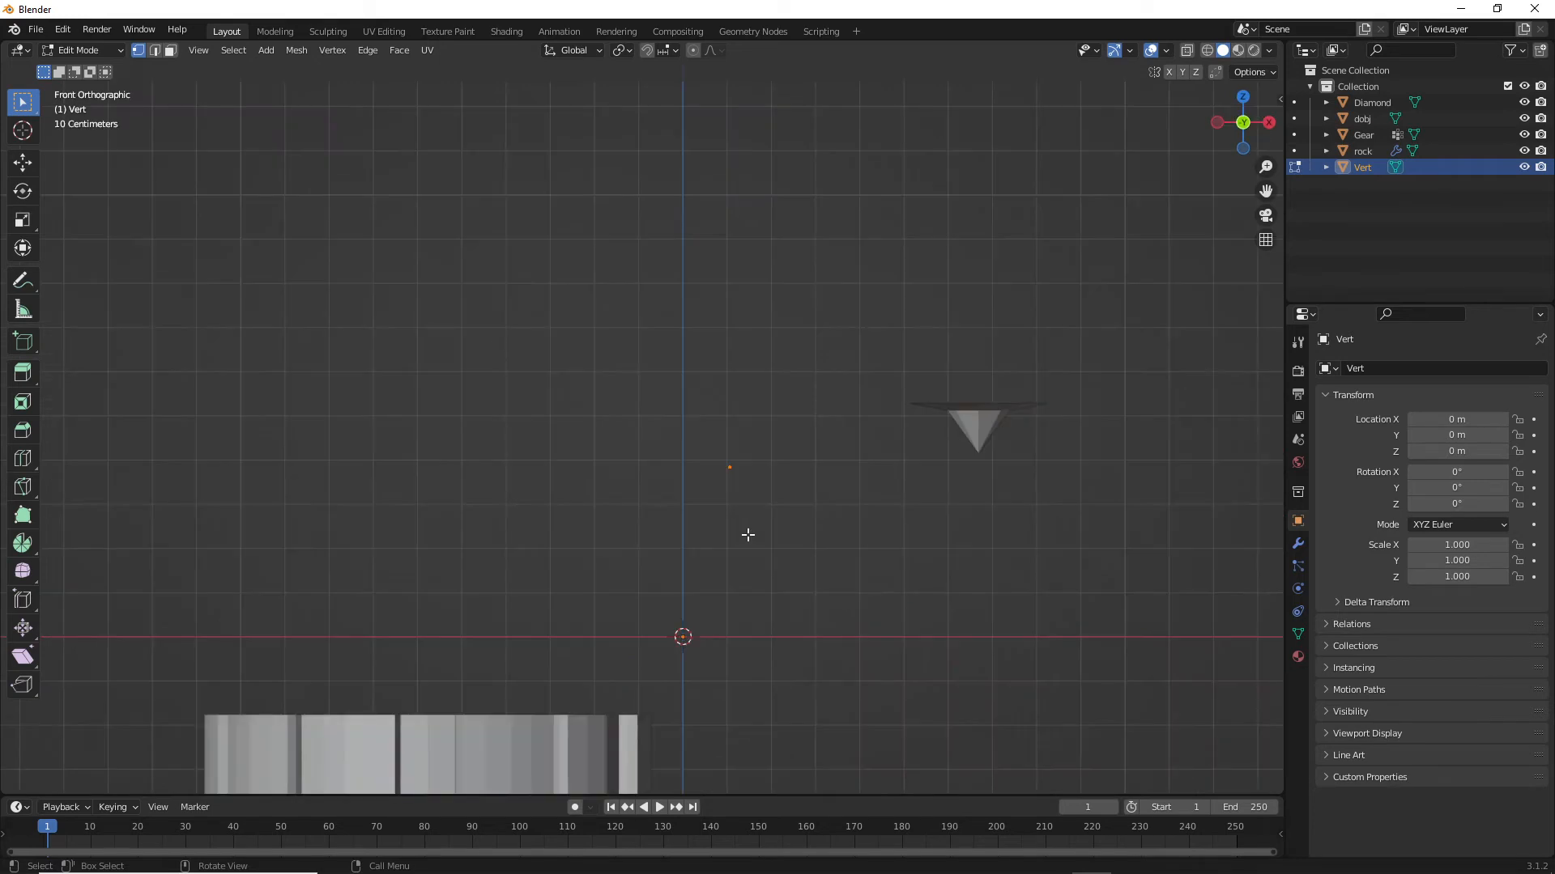
{"action": "right_click", "coordinate": [689, 466], "text": "ctrl"}
{"action": "left_click", "coordinate": [716, 477]}
- Delete the two upper vertices of the extruded chain, keeping the edge that starts at the world origin
{"action": "left_click_drag", "start_coordinate": [687, 371], "coordinate": [796, 500]}
{"action": "key", "text": "x"}
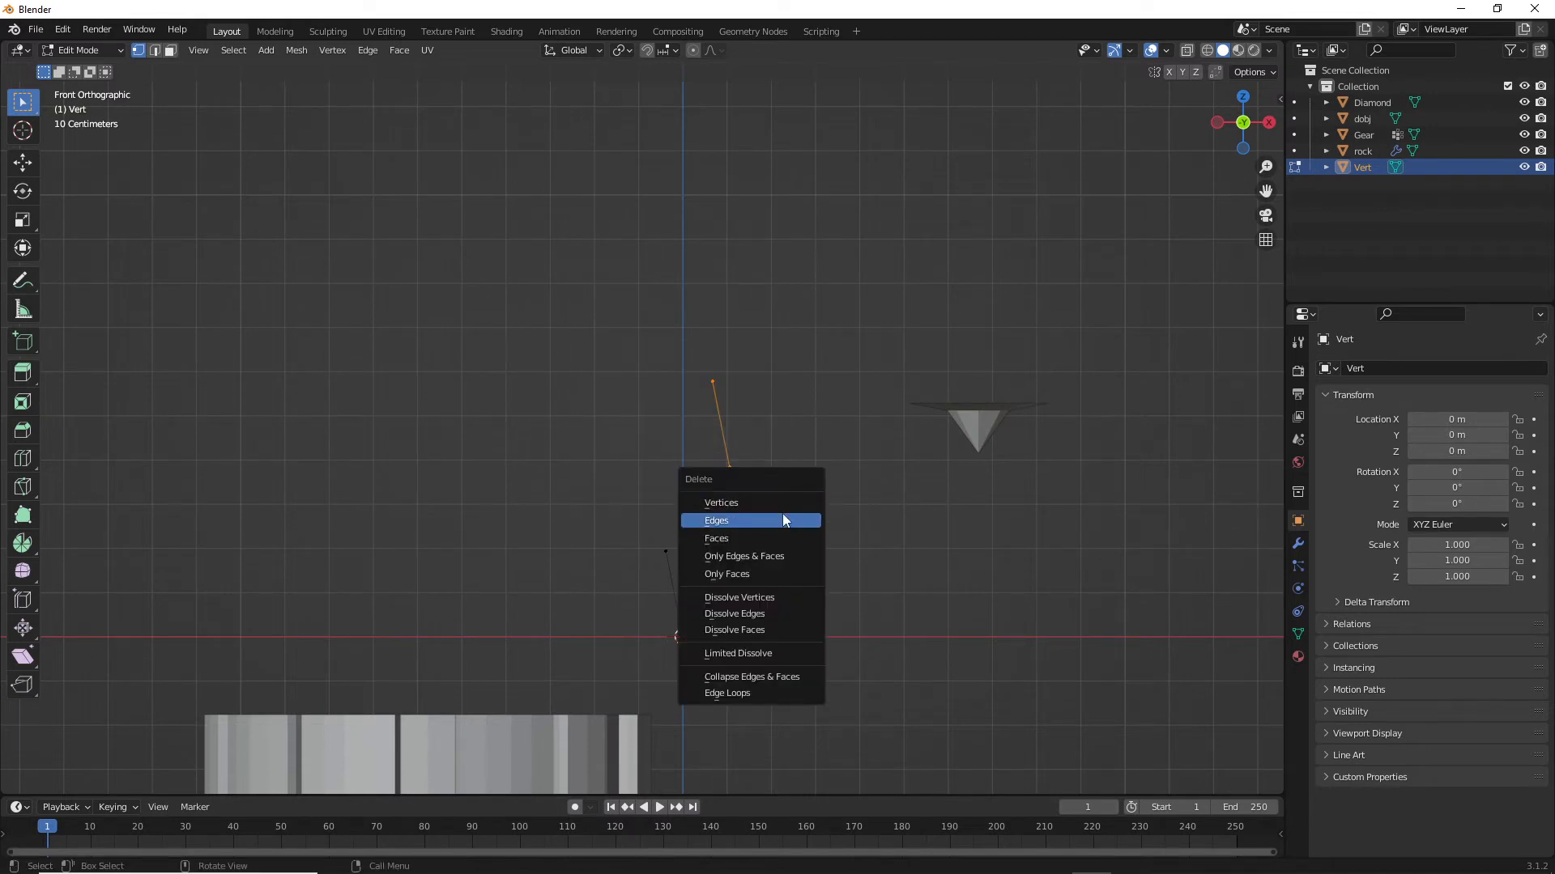
{"action": "left_click", "coordinate": [761, 503]}
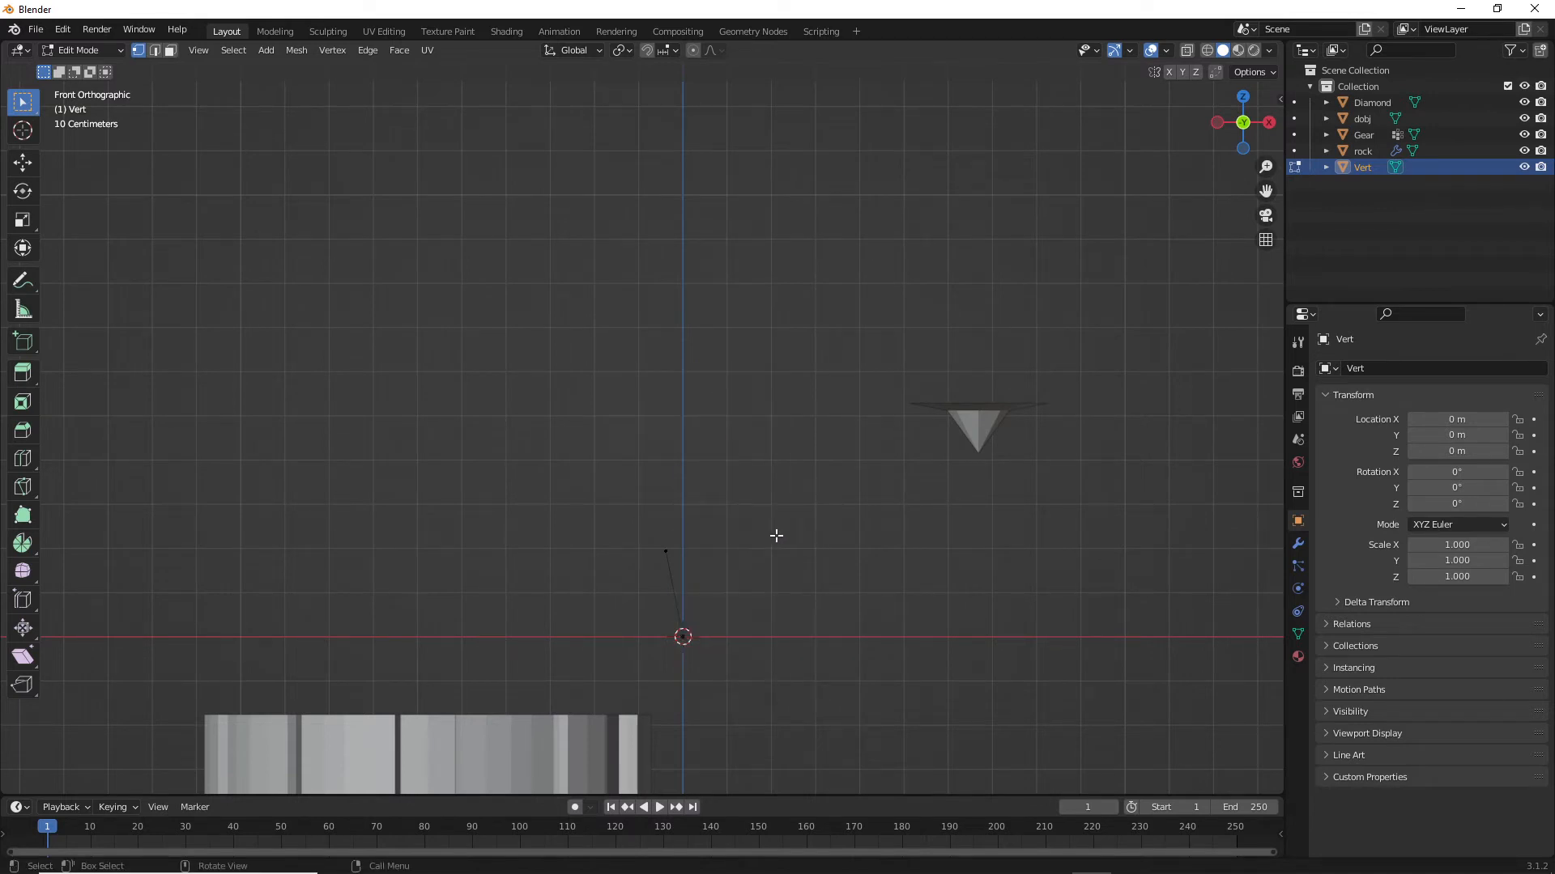
- Extrude a zigzag chain of five vertices upward and to the right from the remaining edge's upper vertex
{"action": "left_click", "coordinate": [665, 552]}
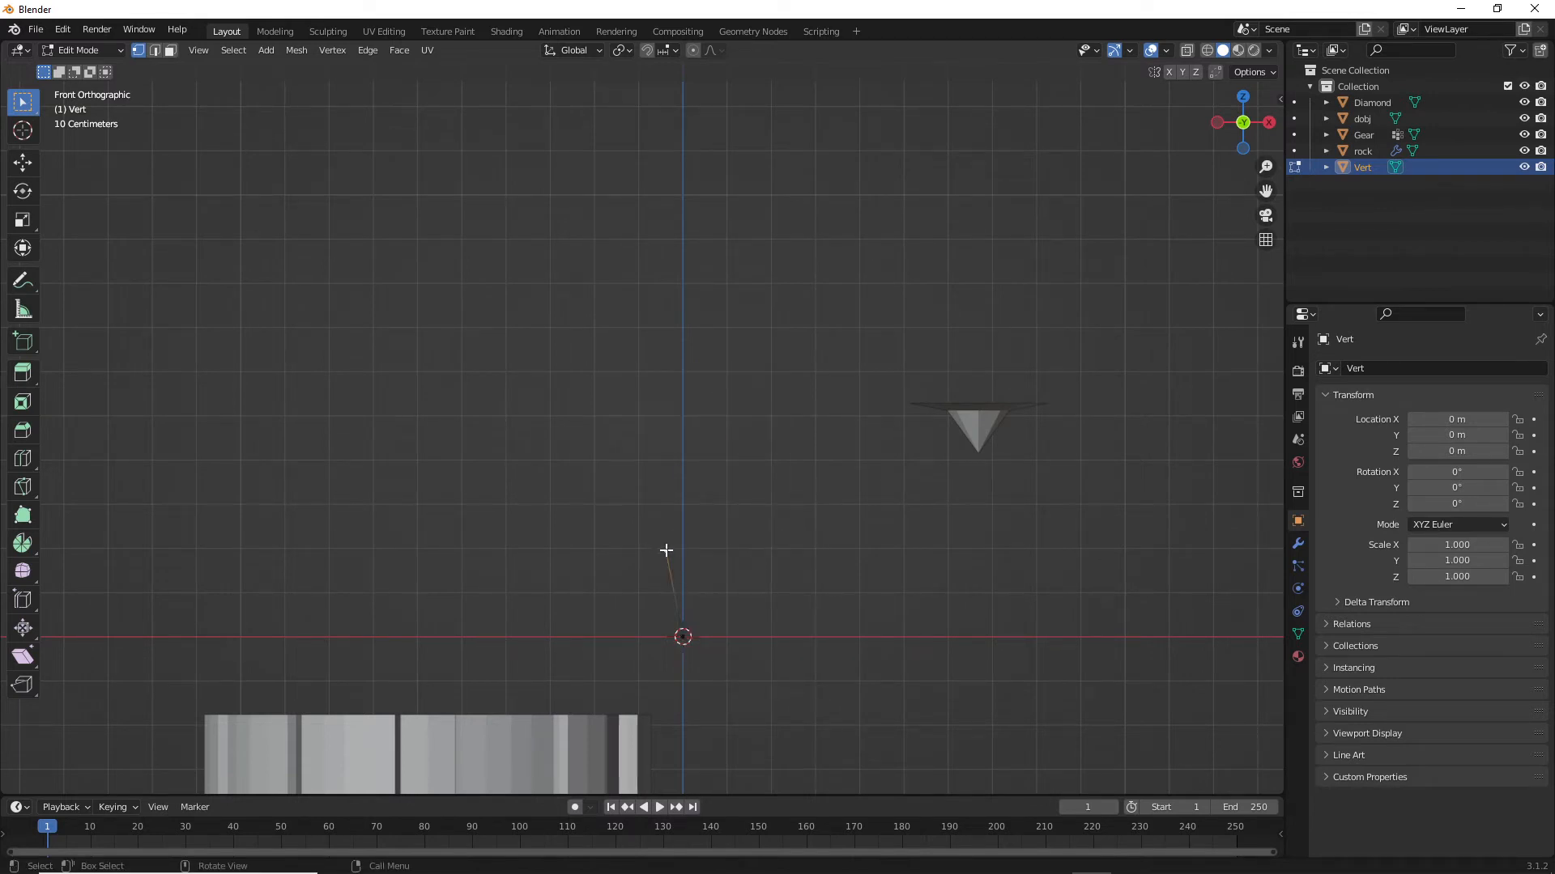
{"action": "right_click", "coordinate": [717, 464], "text": "ctrl"}
{"action": "right_click", "coordinate": [620, 369], "text": "ctrl"}
{"action": "right_click", "coordinate": [718, 302], "text": "ctrl"}
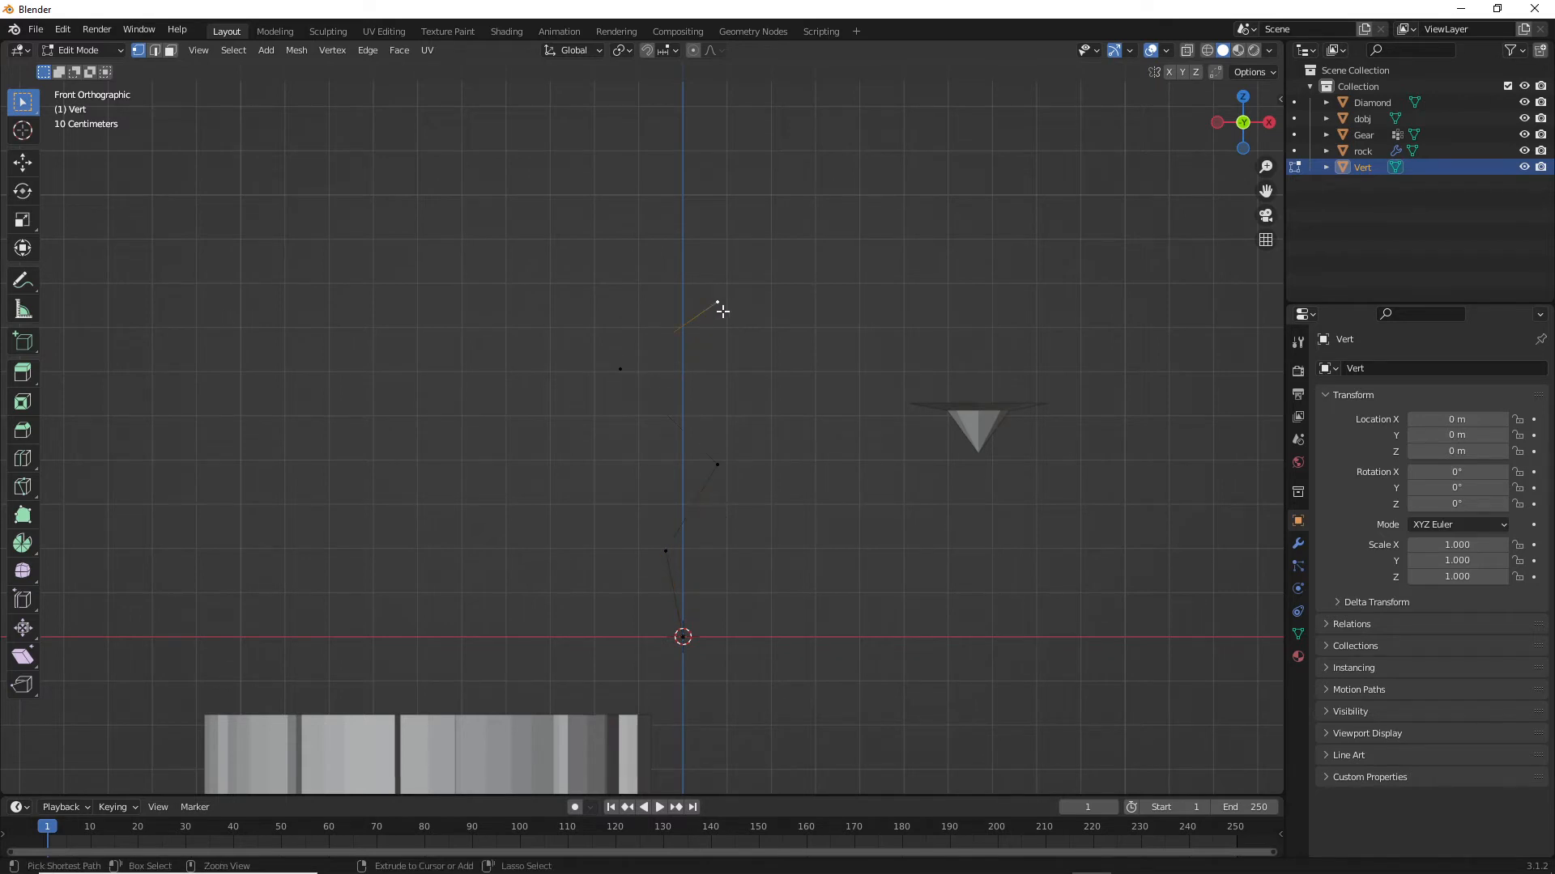
{"action": "right_click", "coordinate": [882, 295], "text": "ctrl"}
{"action": "right_click", "coordinate": [859, 460], "text": "ctrl"}
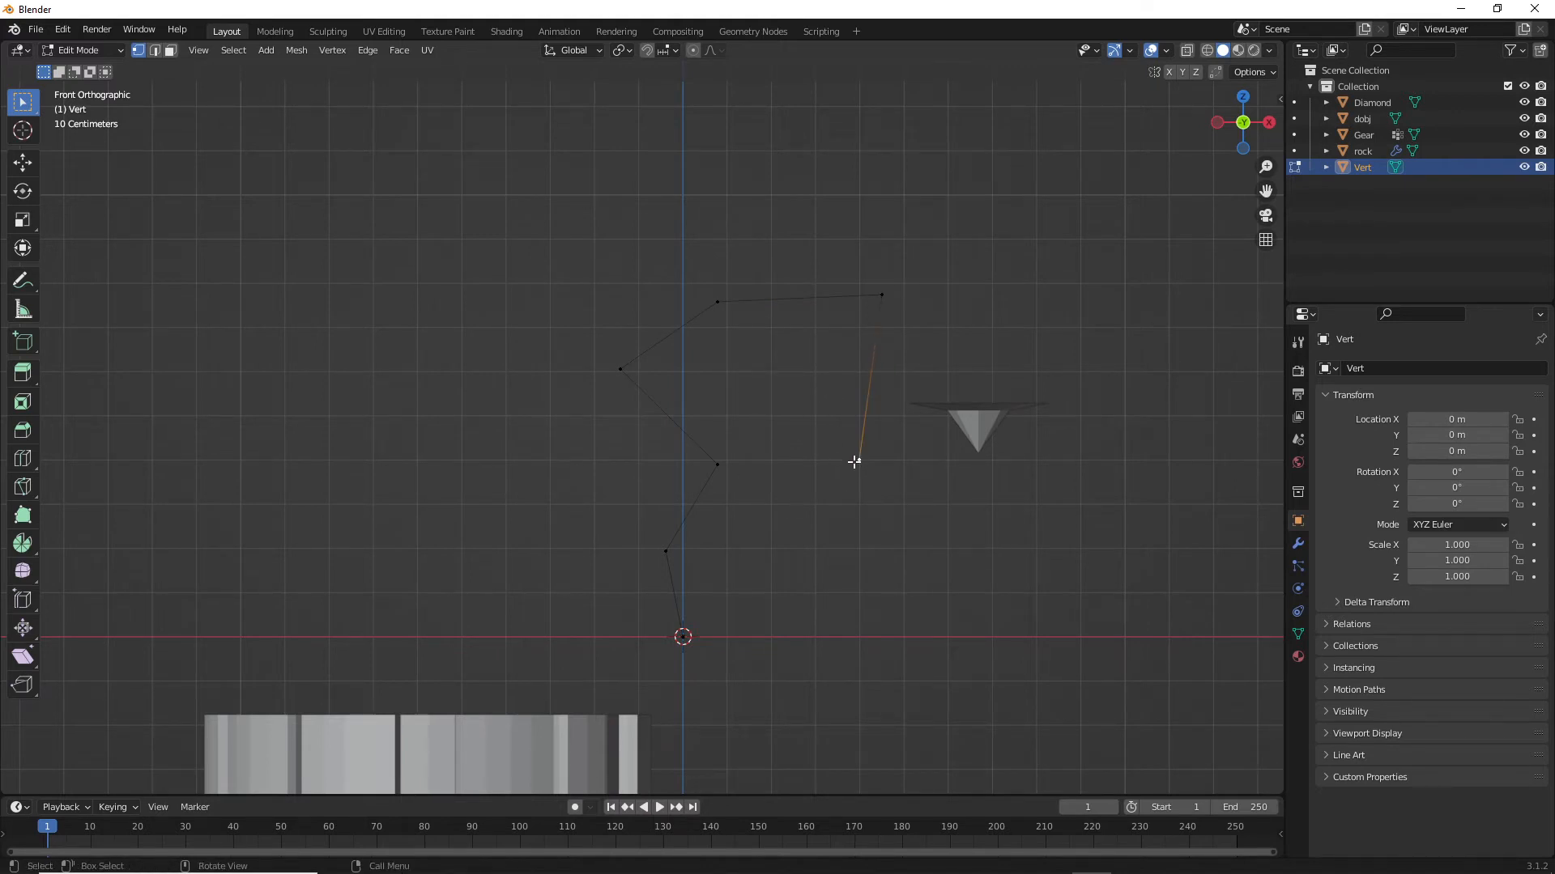
- Undo the zigzag extrusions and the earlier edits to the vertex chain, and switch to face selection
{"action": "key", "text": "ctrl+z"}
{"action": "key", "text": "ctrl+z"}
{"action": "key", "text": "ctrl+z"}
{"action": "key", "text": "ctrl+z"}
{"action": "key", "text": "ctrl+z"}
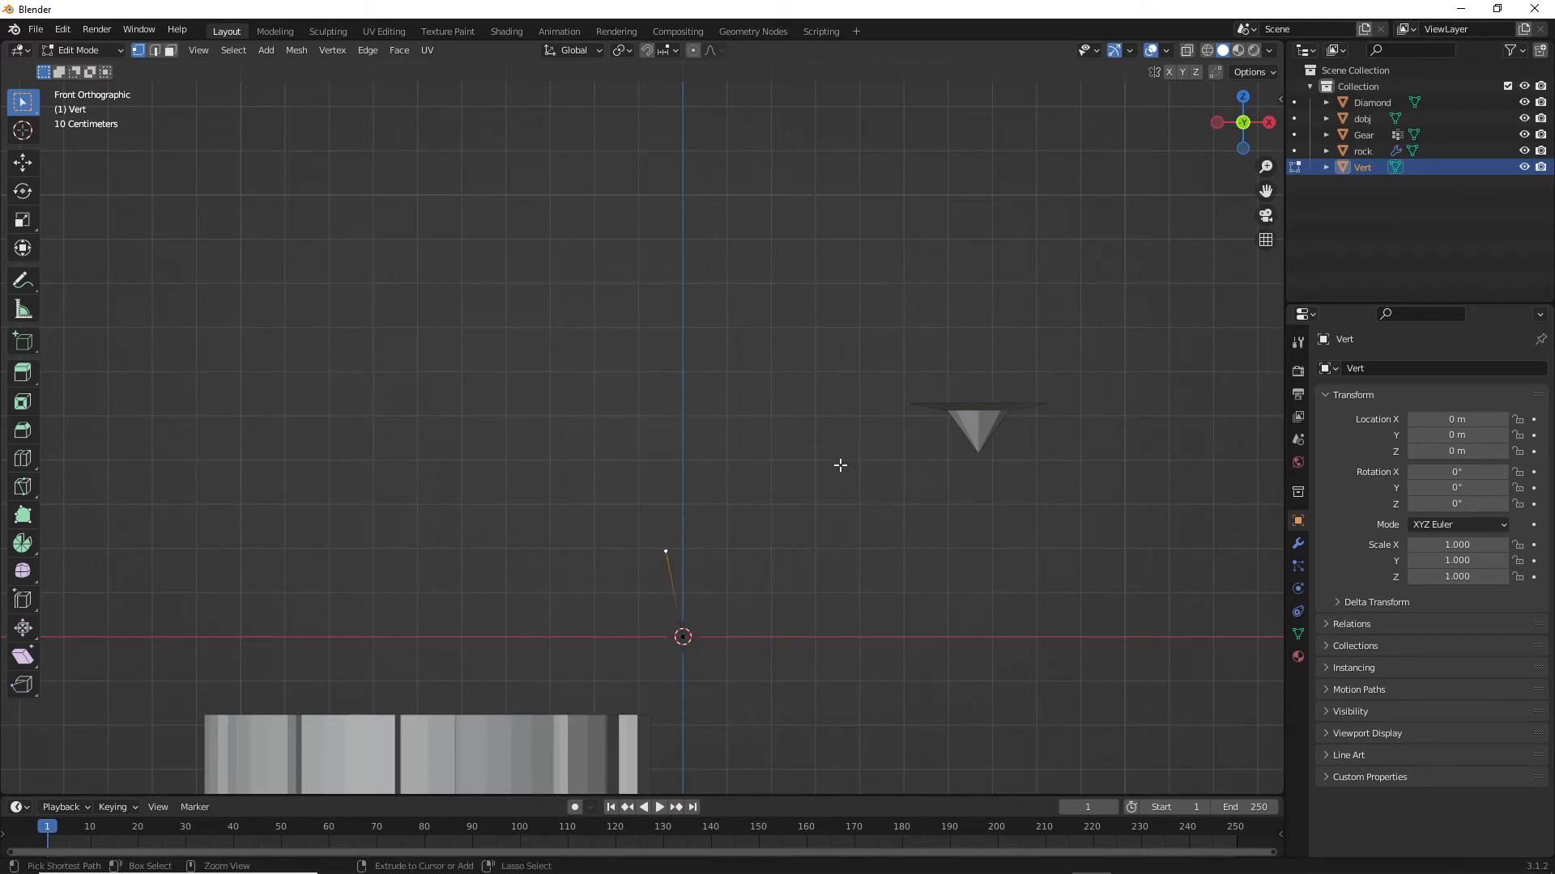
{"action": "key", "text": "alt+a"}
{"action": "key", "text": "ctrl+z"}
{"action": "key", "text": "ctrl+z"}
{"action": "key", "text": "ctrl+z"}
{"action": "key", "text": "ctrl+z"}
{"action": "key", "text": "ctrl+z"}
{"action": "key", "text": "3"}
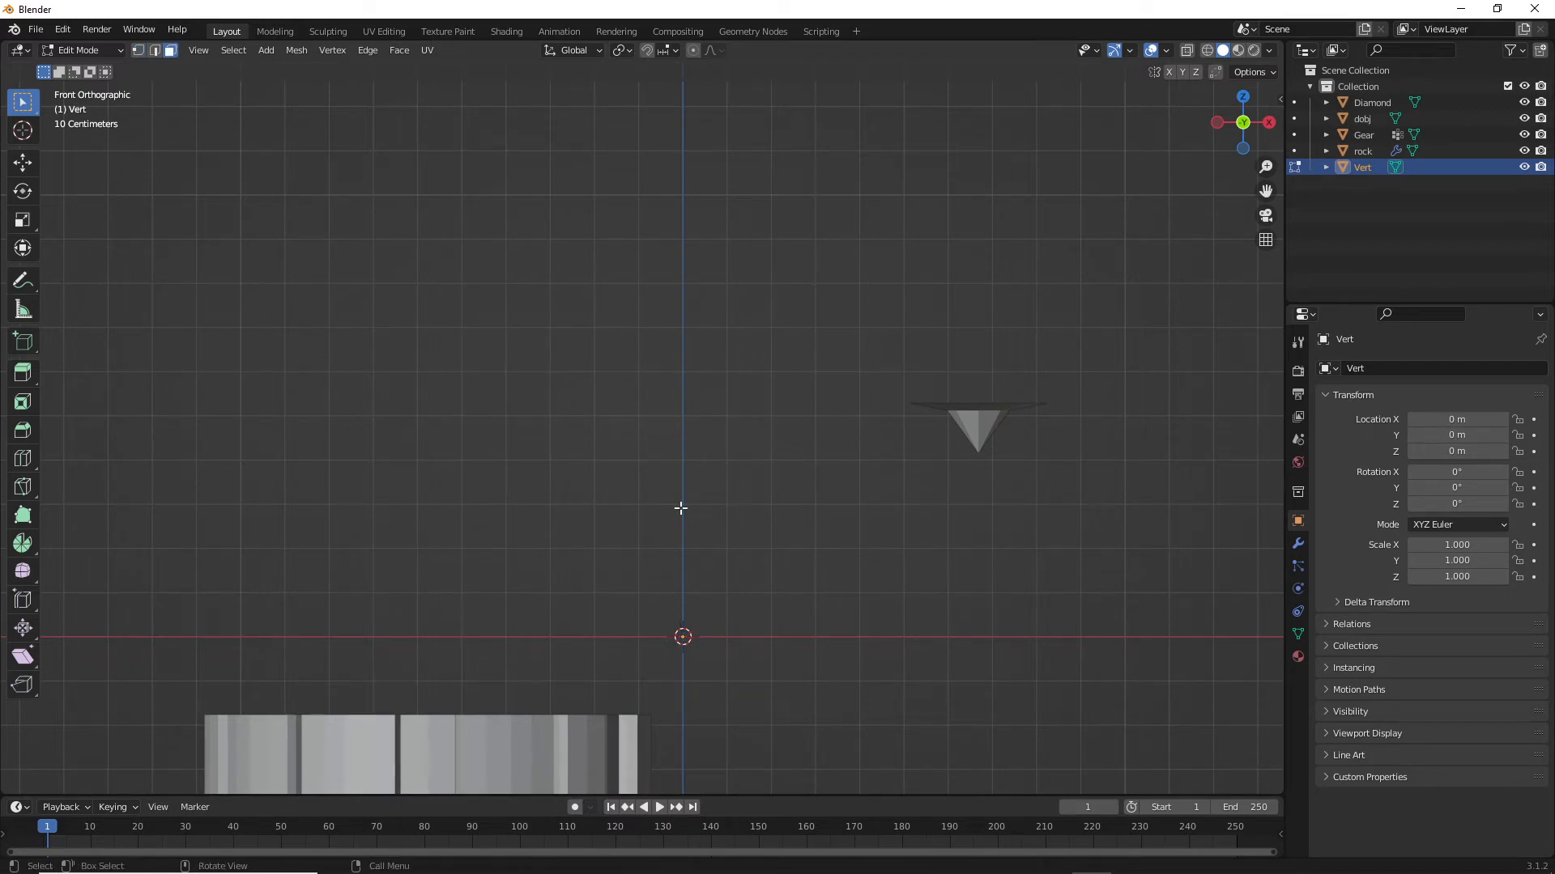
- Delete the Vert object from the scene
{"action": "middle_click_drag", "start_coordinate": [680, 508], "coordinate": [670, 496]}
{"action": "key", "text": "KP_1"}
{"action": "key", "text": "Delete"}
- Add a new Single Vert mesh object at the world origin
{"action": "key", "text": "shift+a"}
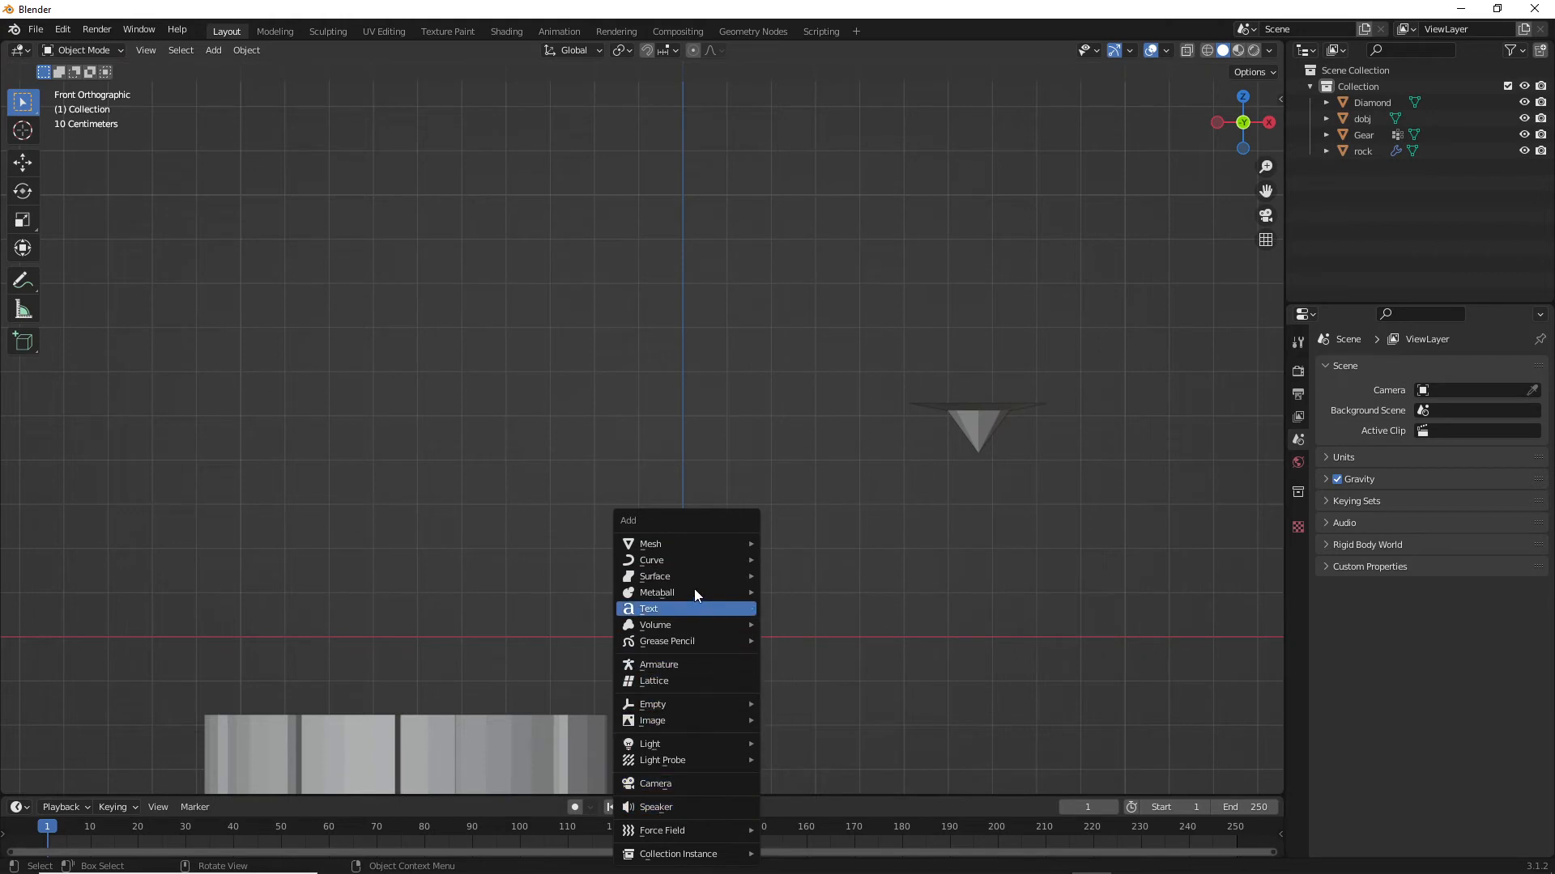
{"action": "mouse_move", "coordinate": [687, 544]}
{"action": "mouse_move", "coordinate": [827, 518]}
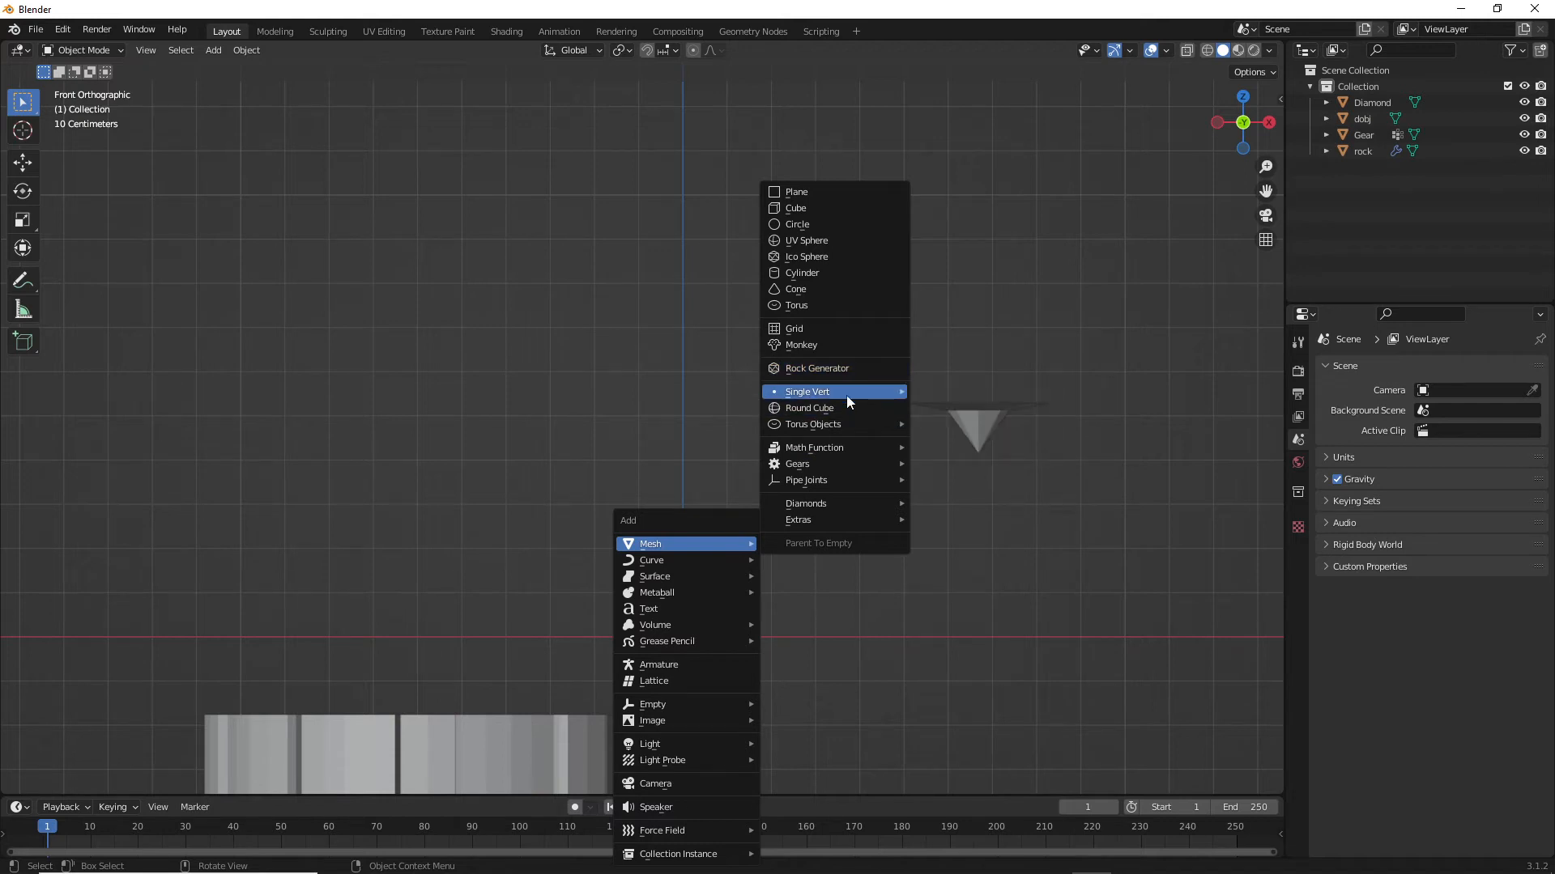
{"action": "mouse_move", "coordinate": [889, 395]}
{"action": "left_click", "coordinate": [977, 394]}
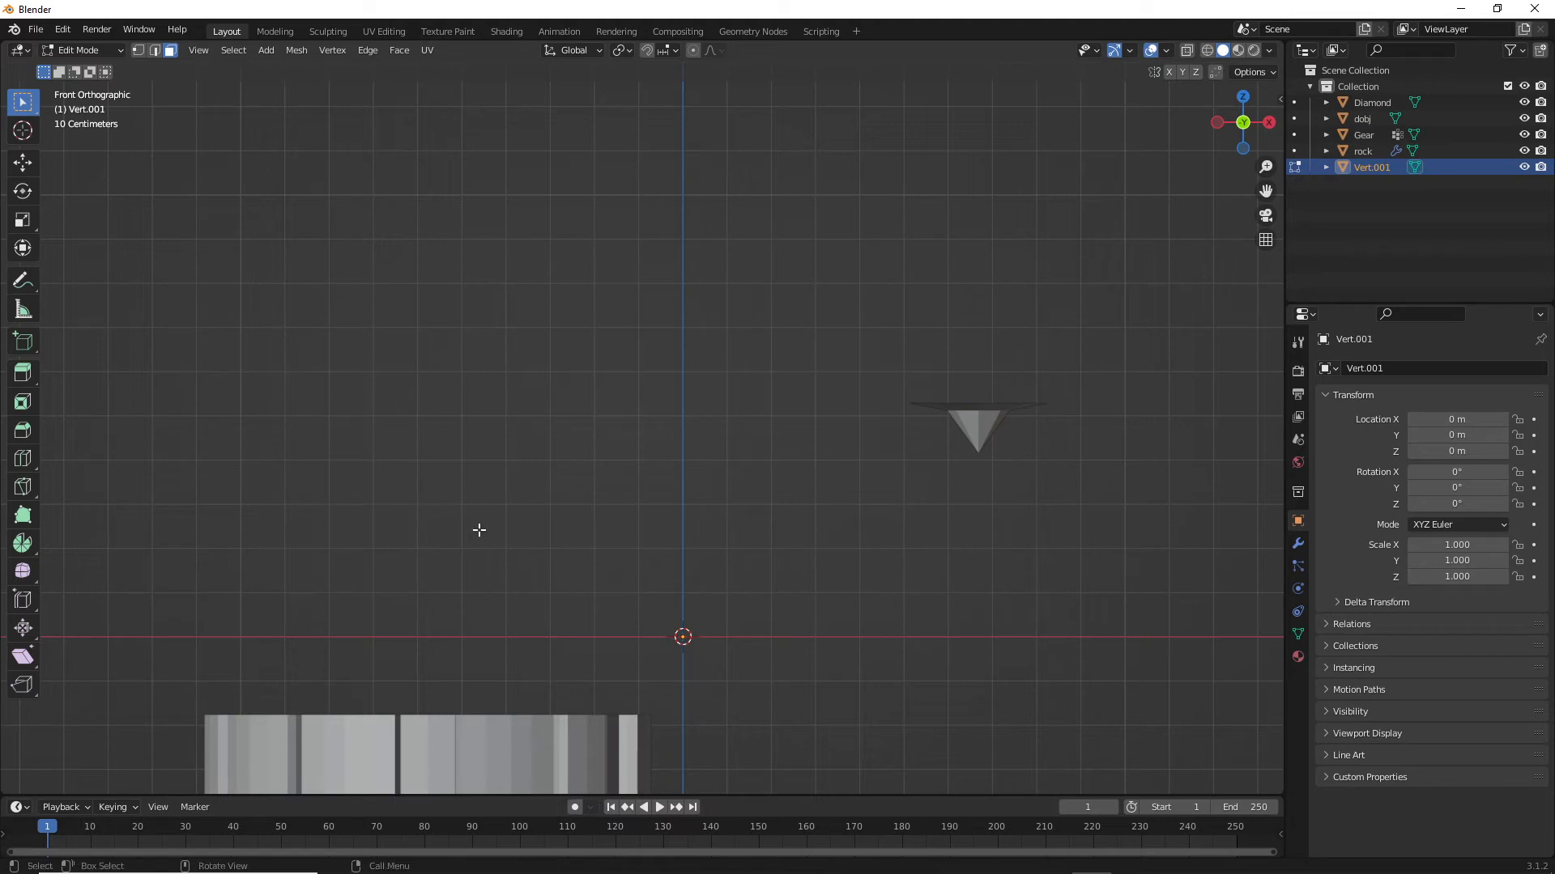
- In vertex selection mode, extrude five connected vertices from the origin vertex, forming the left lobe and the start of a central peak
{"action": "left_click", "coordinate": [139, 50]}
{"action": "left_click_drag", "start_coordinate": [665, 626], "coordinate": [715, 652]}
{"action": "right_click", "coordinate": [224, 300], "text": "ctrl"}
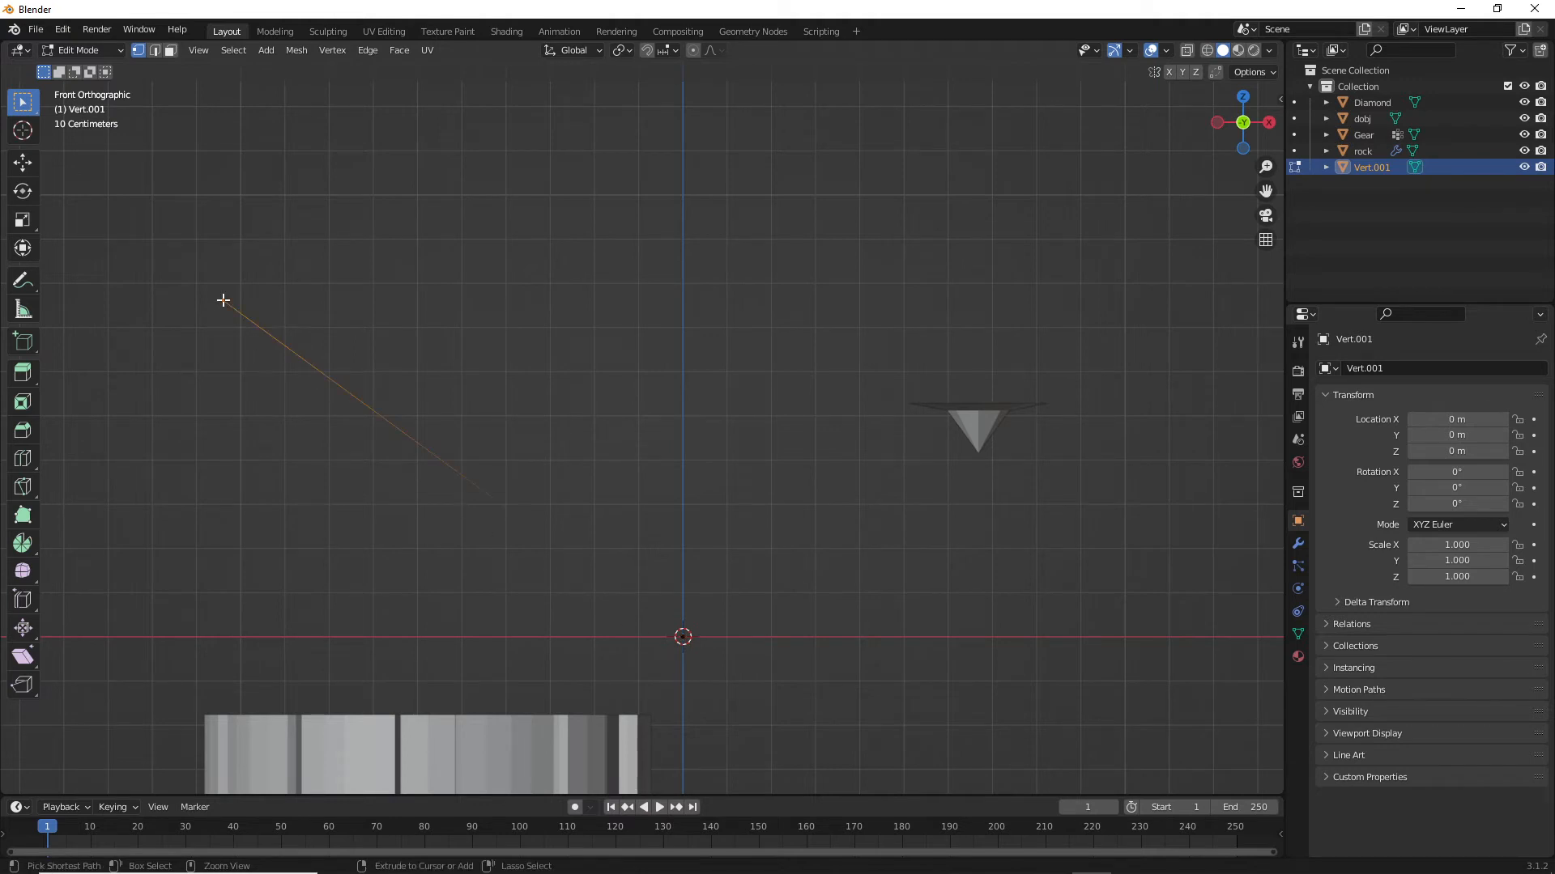
{"action": "right_click", "coordinate": [213, 139], "text": "ctrl"}
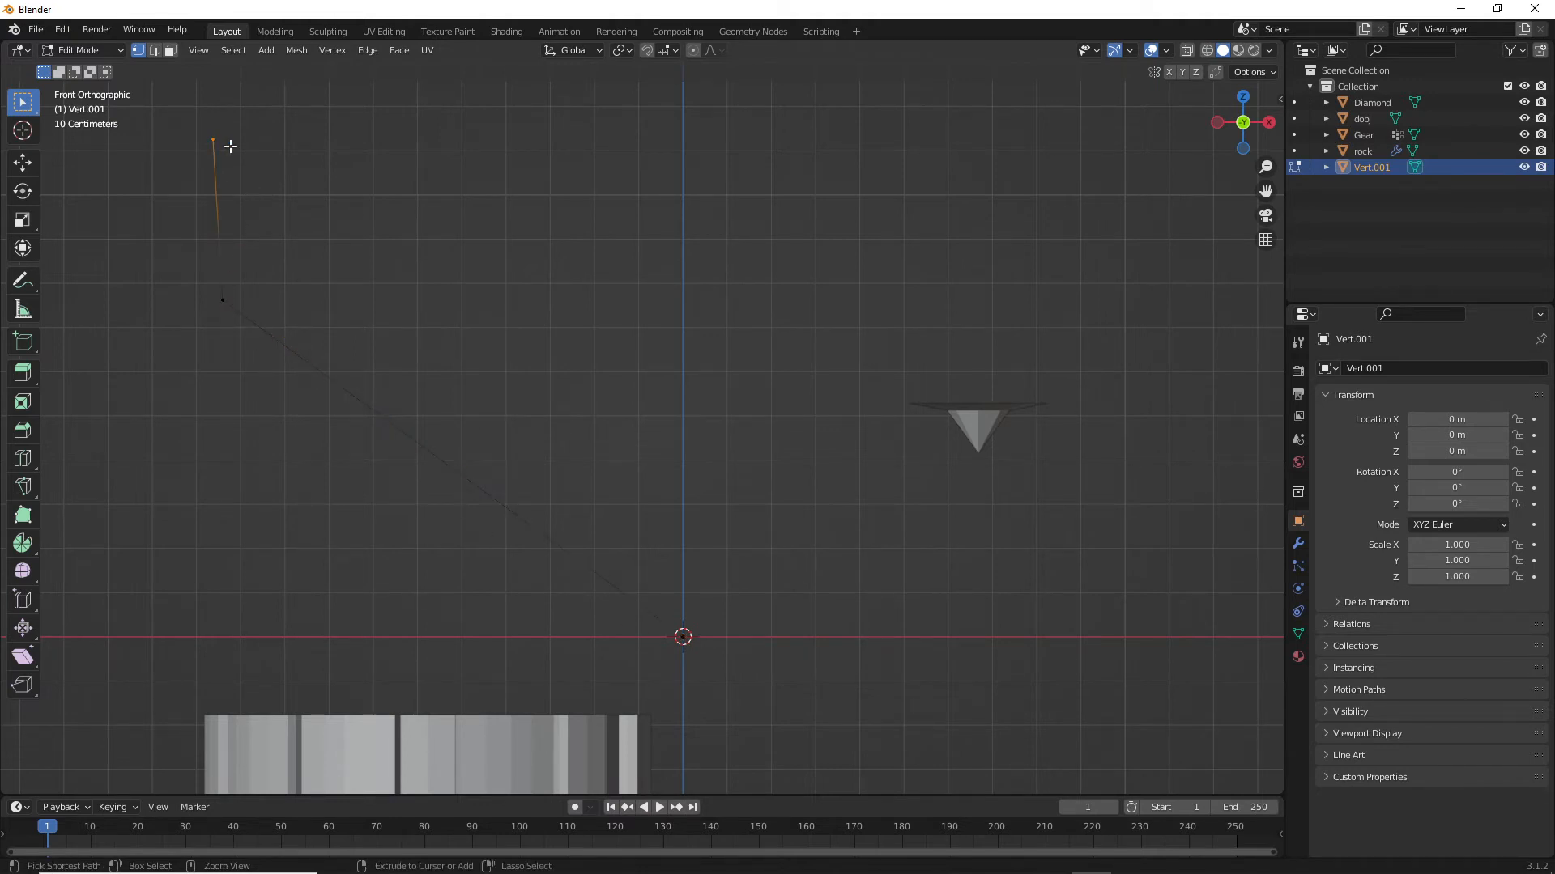
{"action": "right_click", "coordinate": [372, 166], "text": "ctrl"}
{"action": "right_click", "coordinate": [608, 402], "text": "ctrl"}
{"action": "right_click", "coordinate": [638, 149], "text": "ctrl"}
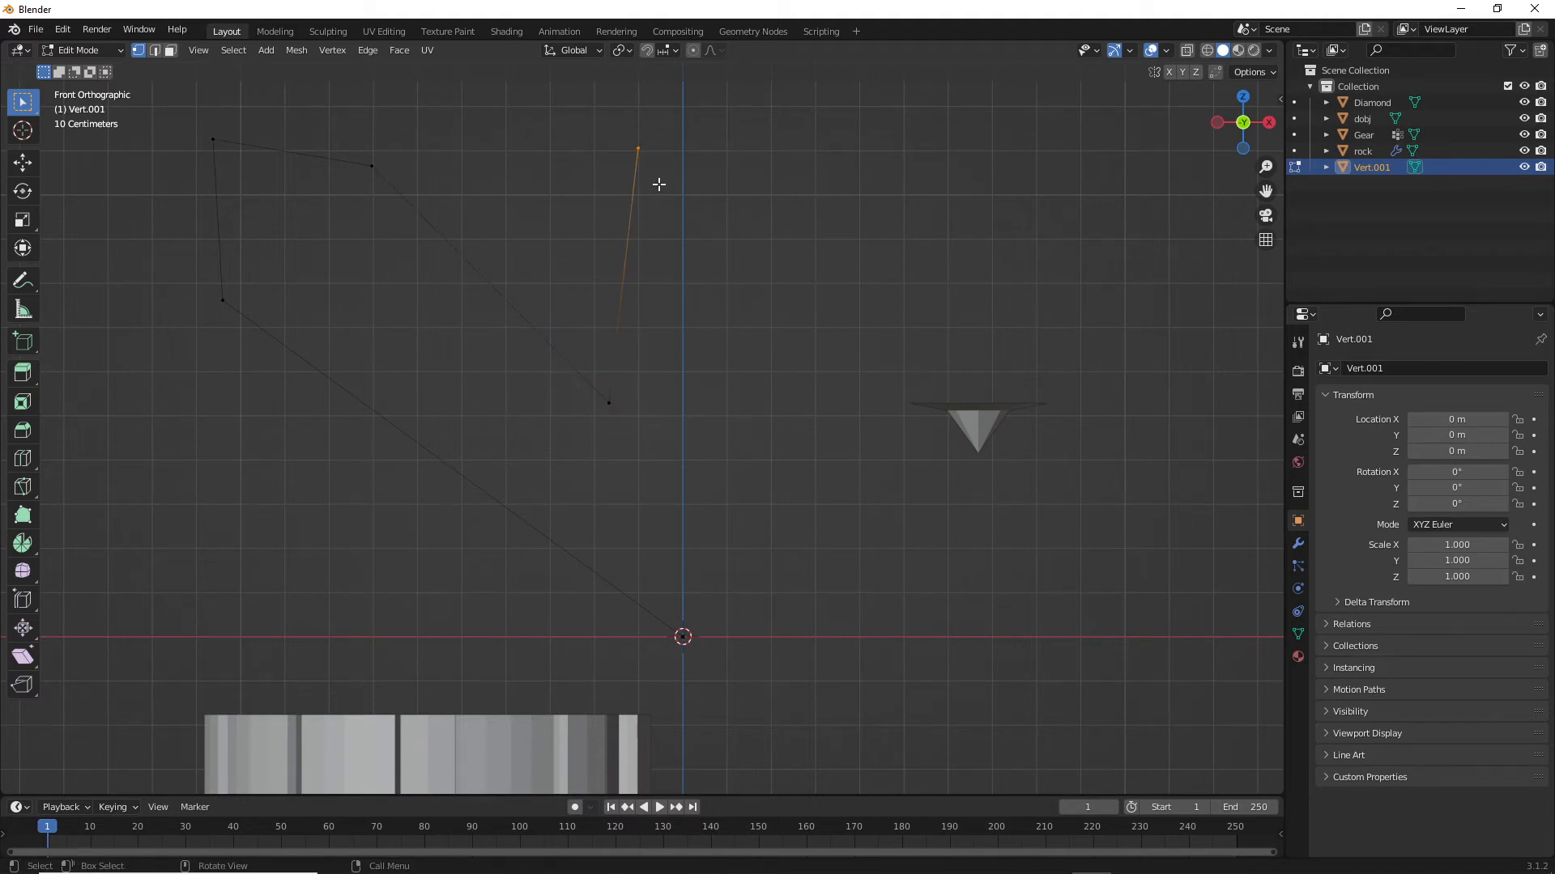
- Extrude seven more vertices to form the central peak and the right lobe, ending back near the world origin
{"action": "scroll", "coordinate": [654, 186], "scroll_direction": "down", "scroll_amount": 3}
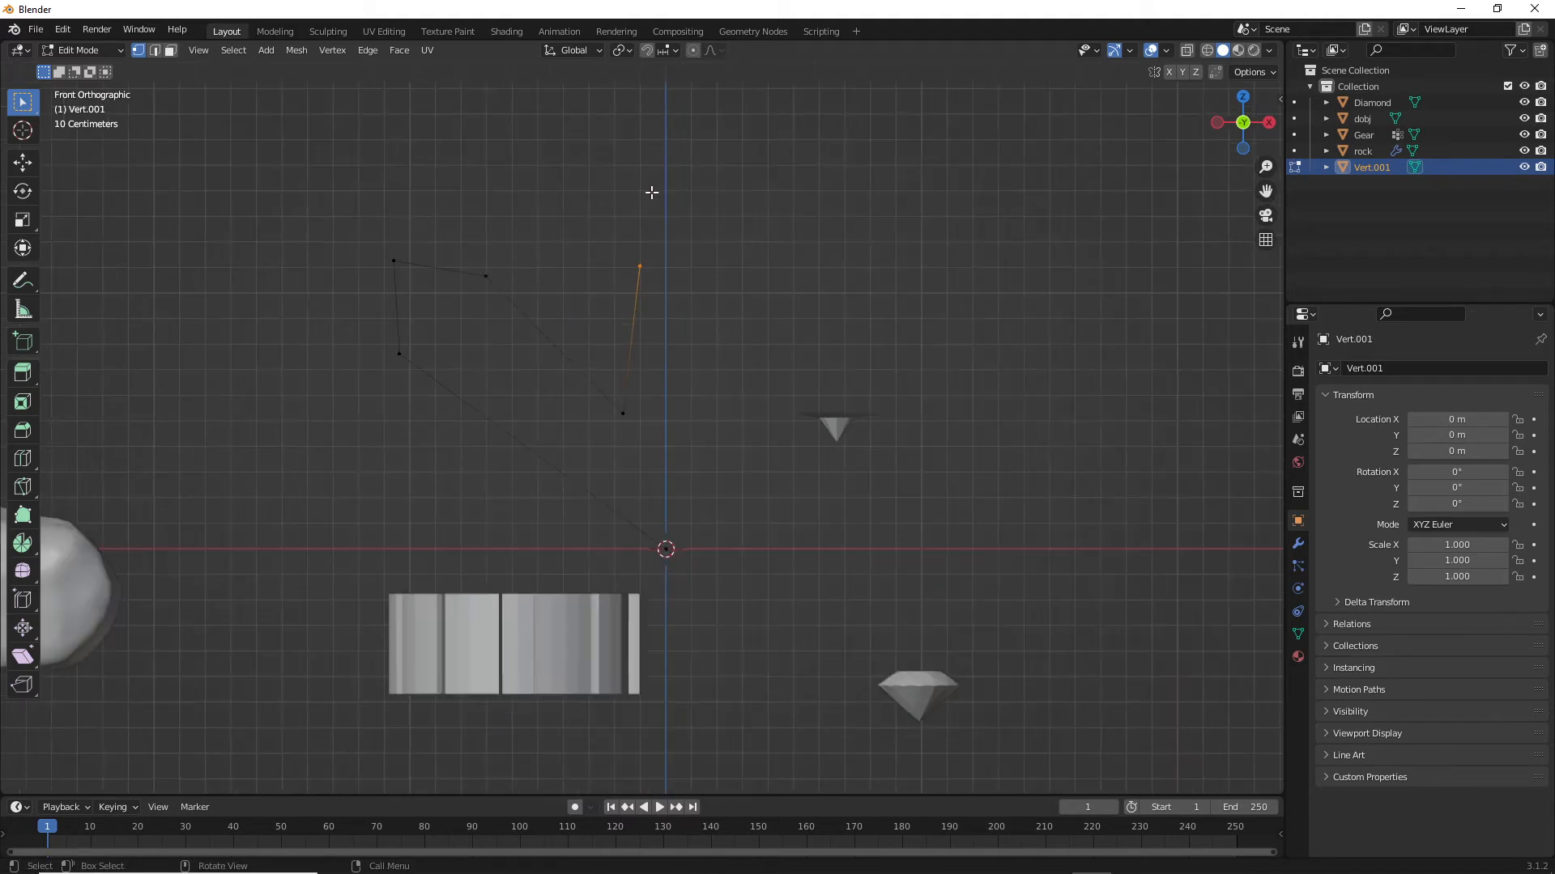
{"action": "right_click", "coordinate": [689, 174], "text": "ctrl"}
{"action": "right_click", "coordinate": [741, 261], "text": "ctrl"}
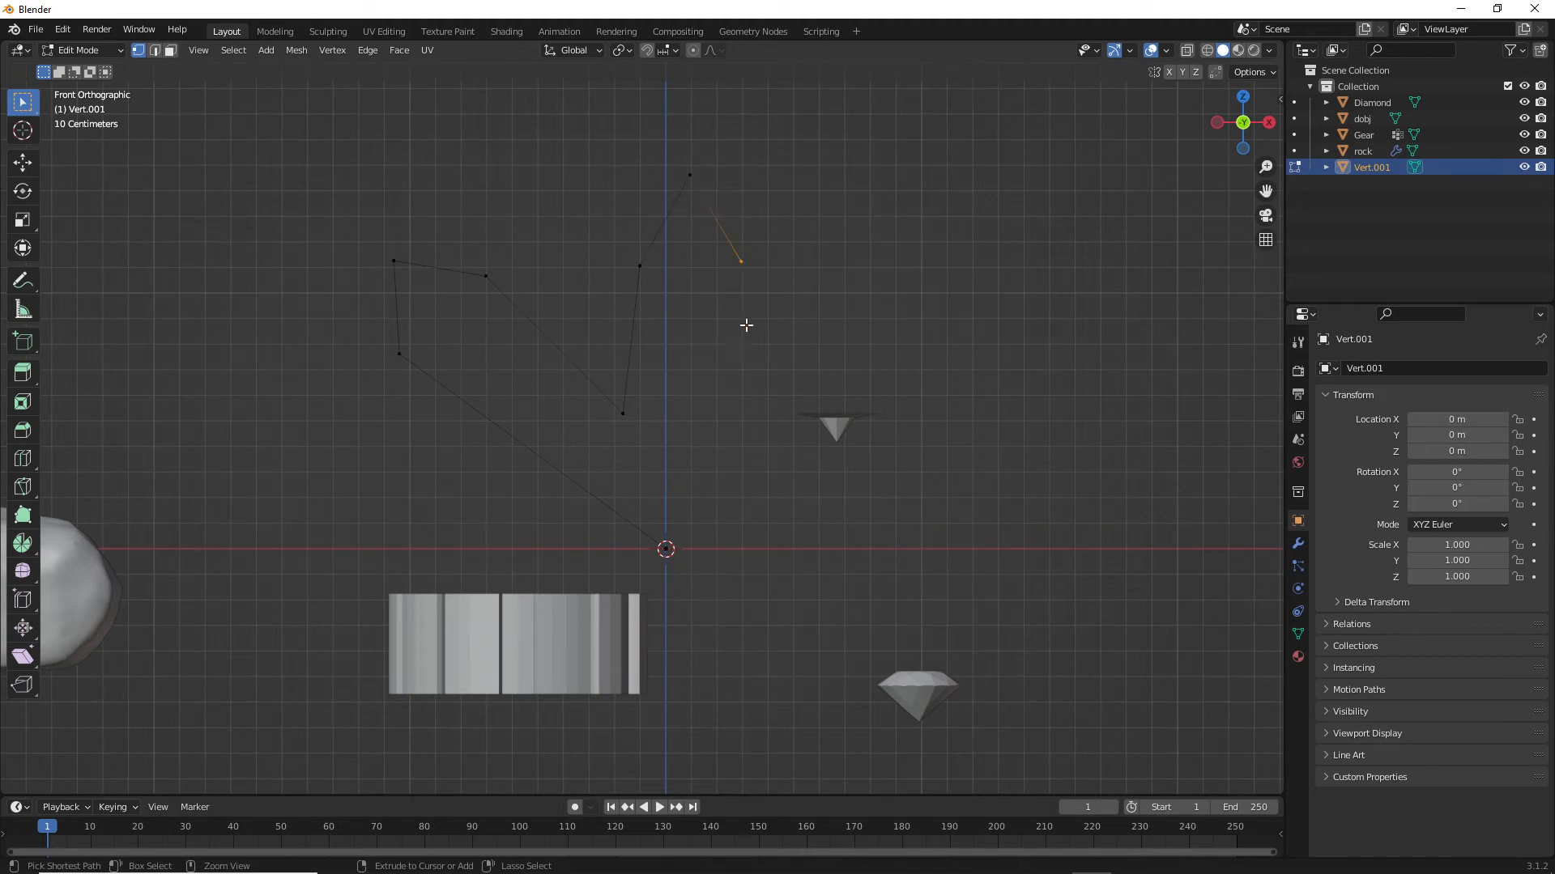
{"action": "right_click", "coordinate": [756, 417], "text": "ctrl"}
{"action": "right_click", "coordinate": [903, 270], "text": "ctrl"}
{"action": "right_click", "coordinate": [1004, 271], "text": "ctrl"}
{"action": "right_click", "coordinate": [1005, 335], "text": "ctrl"}
{"action": "right_click", "coordinate": [668, 549], "text": "ctrl"}
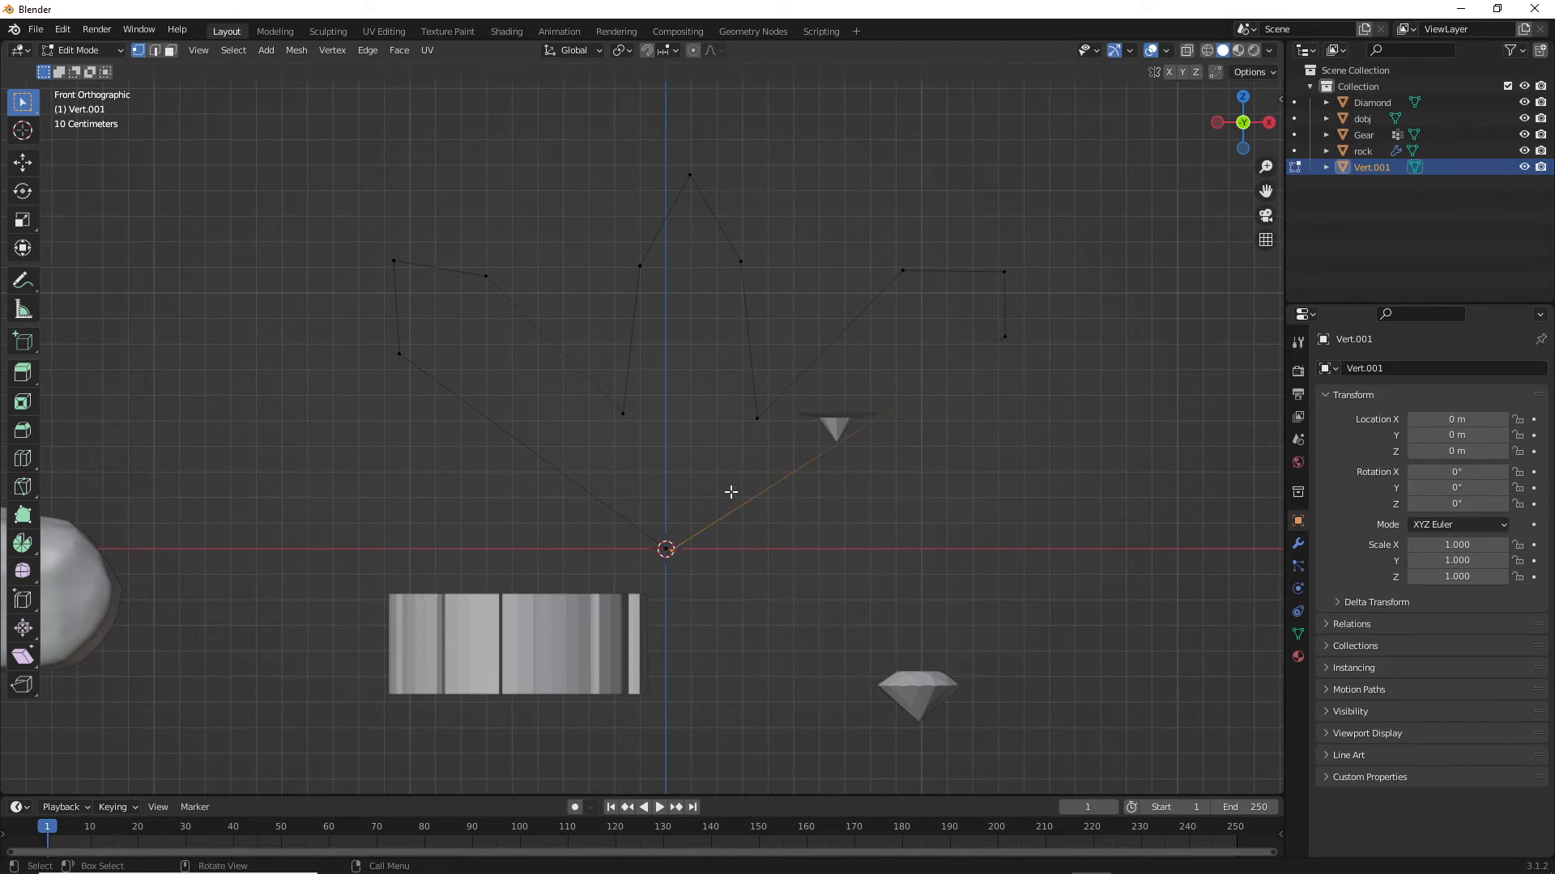
- Move the last extruded vertex onto the starting vertex at the world origin to visually close the outline
{"action": "scroll", "coordinate": [721, 500], "scroll_direction": "up", "scroll_amount": 3}
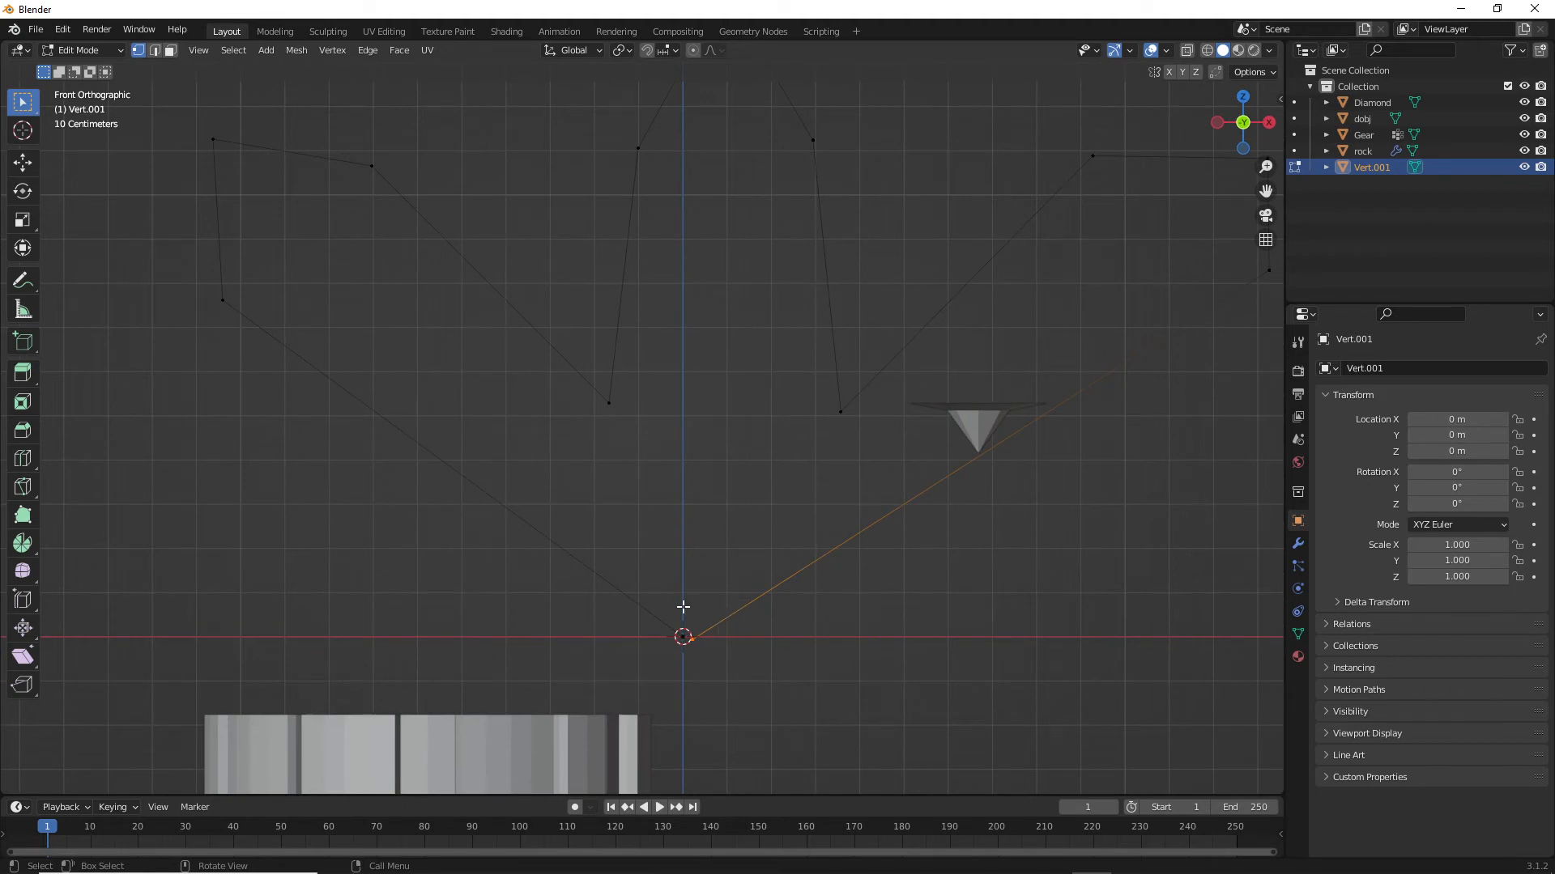
{"action": "left_click", "coordinate": [696, 614]}
{"action": "left_click", "coordinate": [698, 643]}
{"action": "key", "text": "g"}
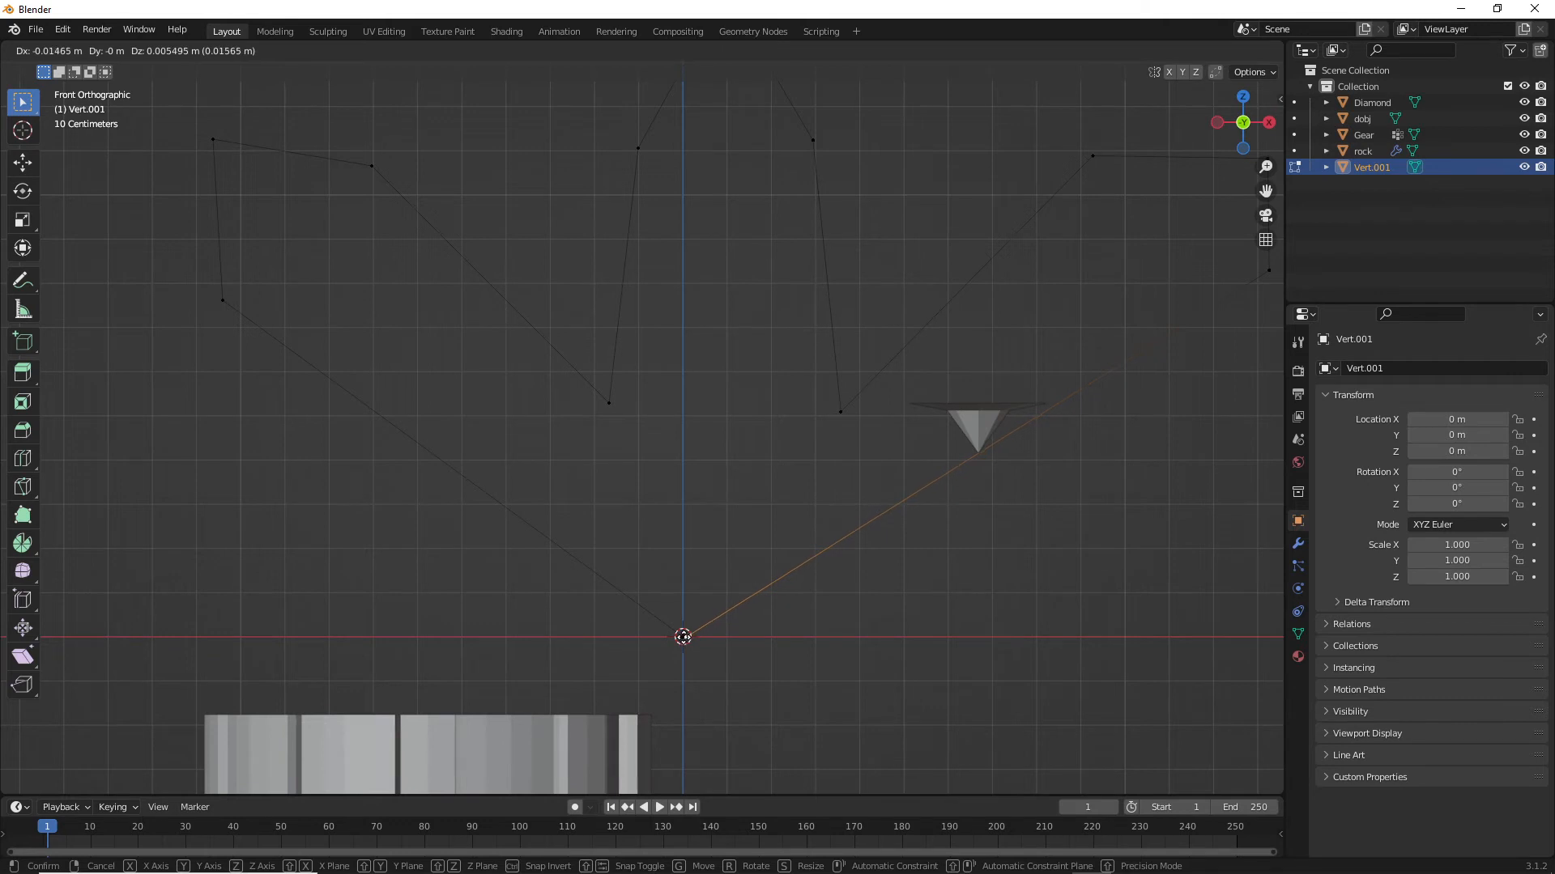
{"action": "left_click", "coordinate": [683, 637]}
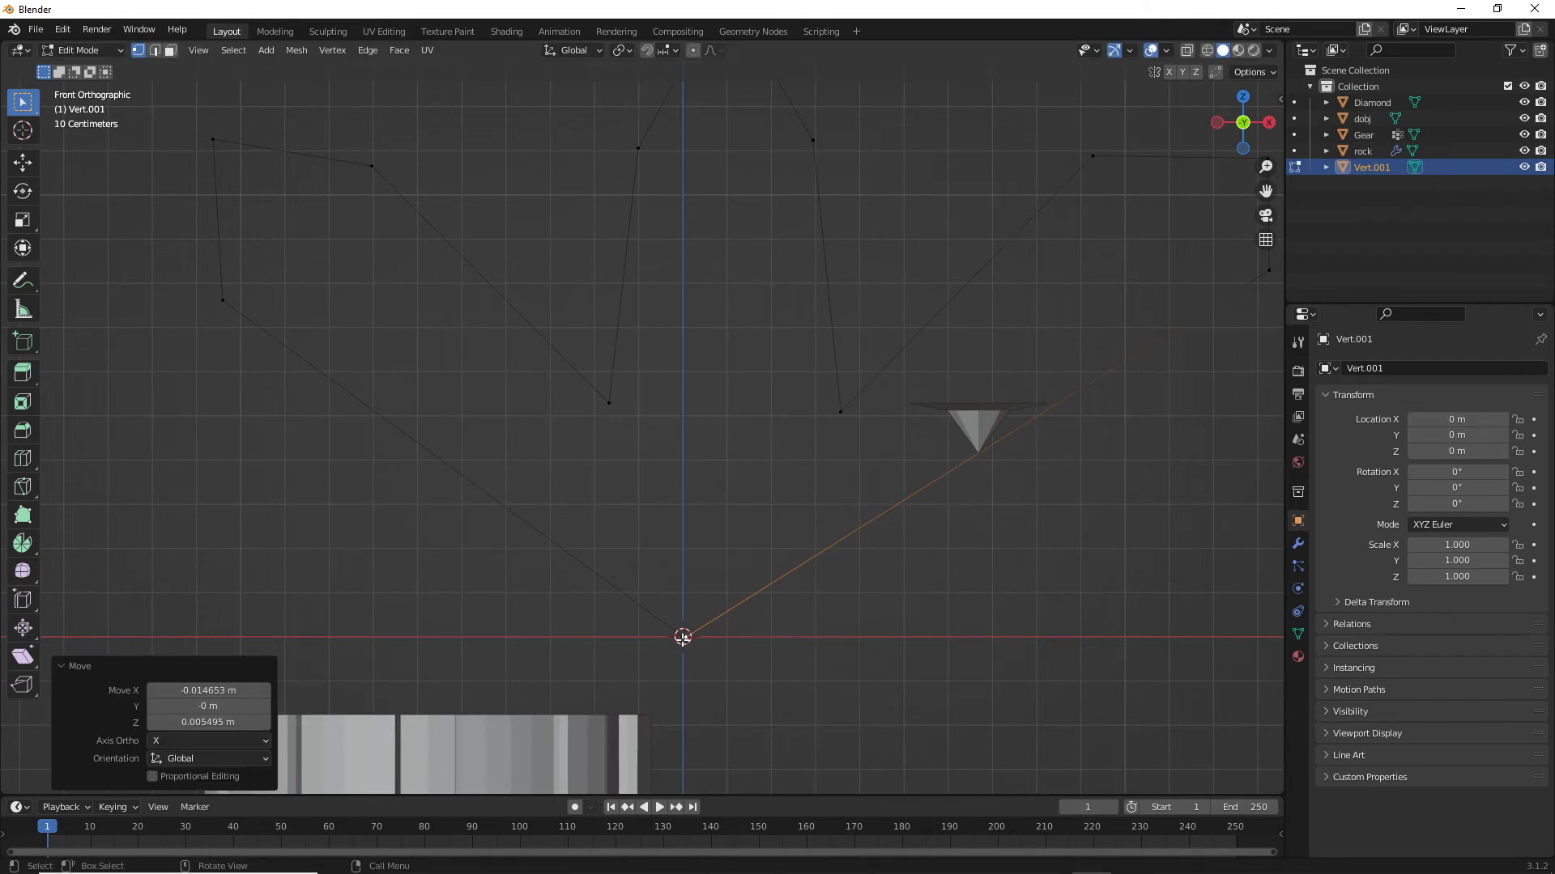
{"action": "key", "text": "g"}
{"action": "key", "text": "z"}
{"action": "left_click", "coordinate": [683, 638]}
{"action": "key", "text": "g"}
{"action": "left_click", "coordinate": [683, 637]}
{"action": "scroll", "coordinate": [770, 510], "scroll_direction": "down", "scroll_amount": 3}
{"action": "scroll", "coordinate": [784, 528], "scroll_direction": "up", "scroll_amount": 1}
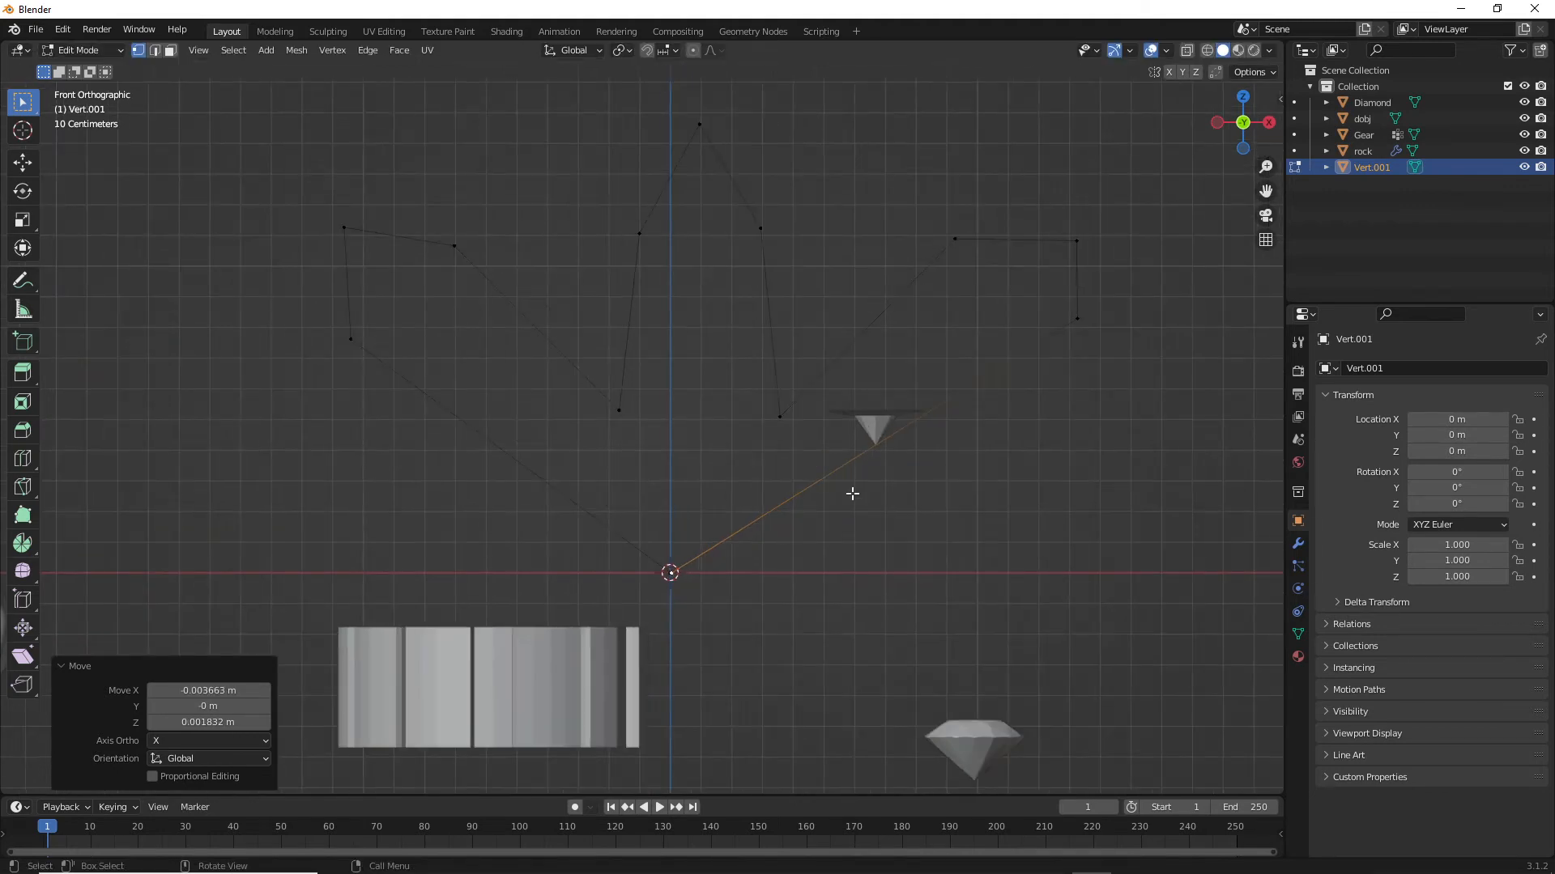
- In object mode, move the small Diamond away from the outline to about X -1.83 m, Z -0.25 m, and deselect it
{"action": "left_click", "coordinate": [874, 418]}
{"action": "key", "text": "Tab"}
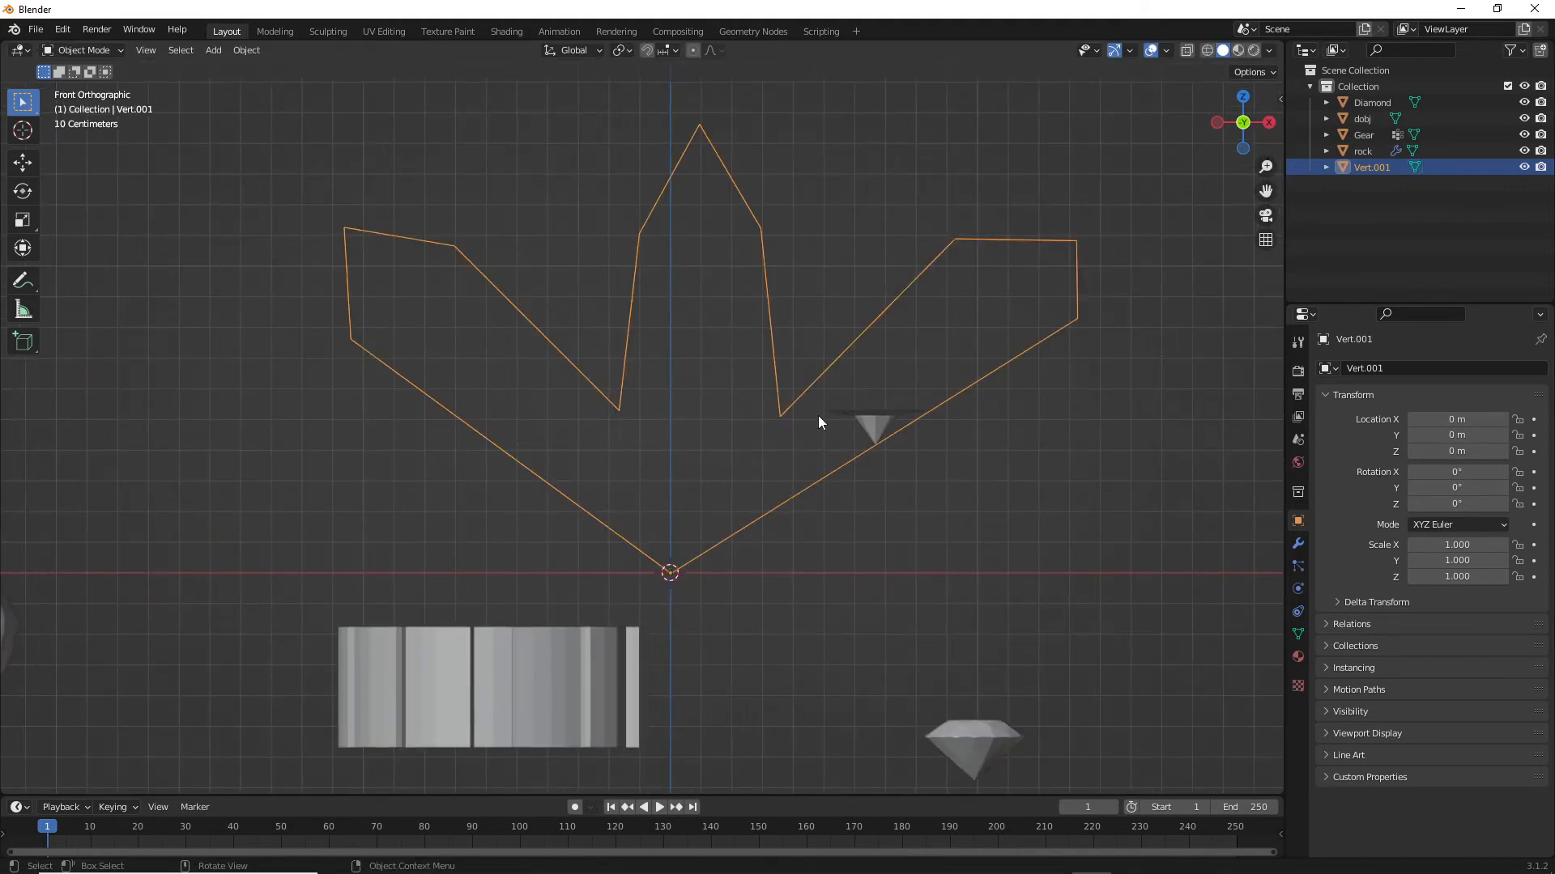
{"action": "left_click", "coordinate": [869, 422]}
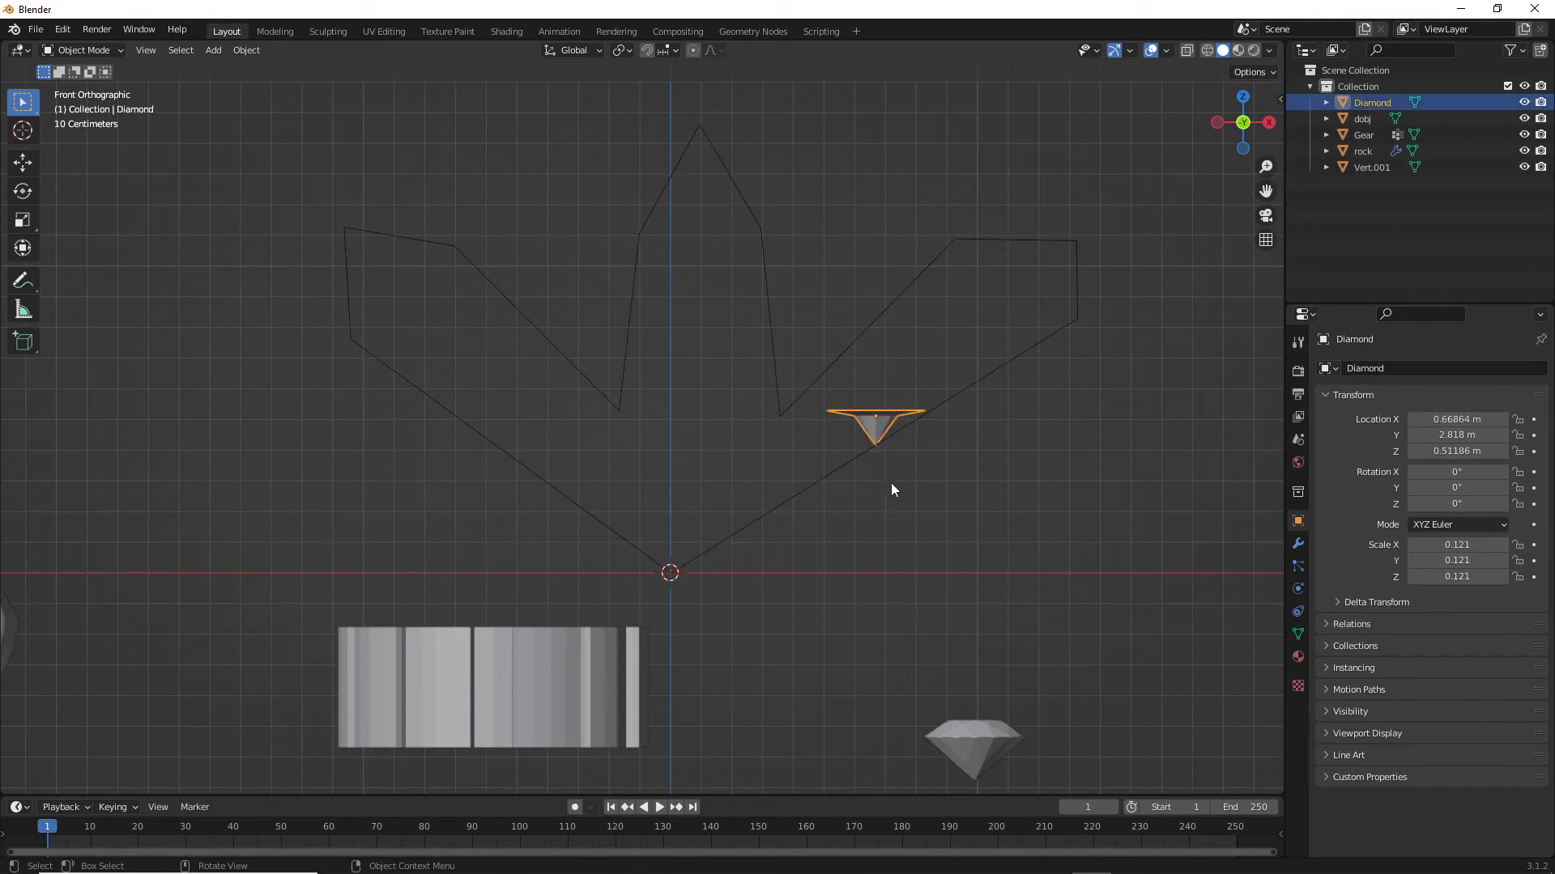
{"action": "key", "text": "g"}
{"action": "left_click", "coordinate": [123, 704]}
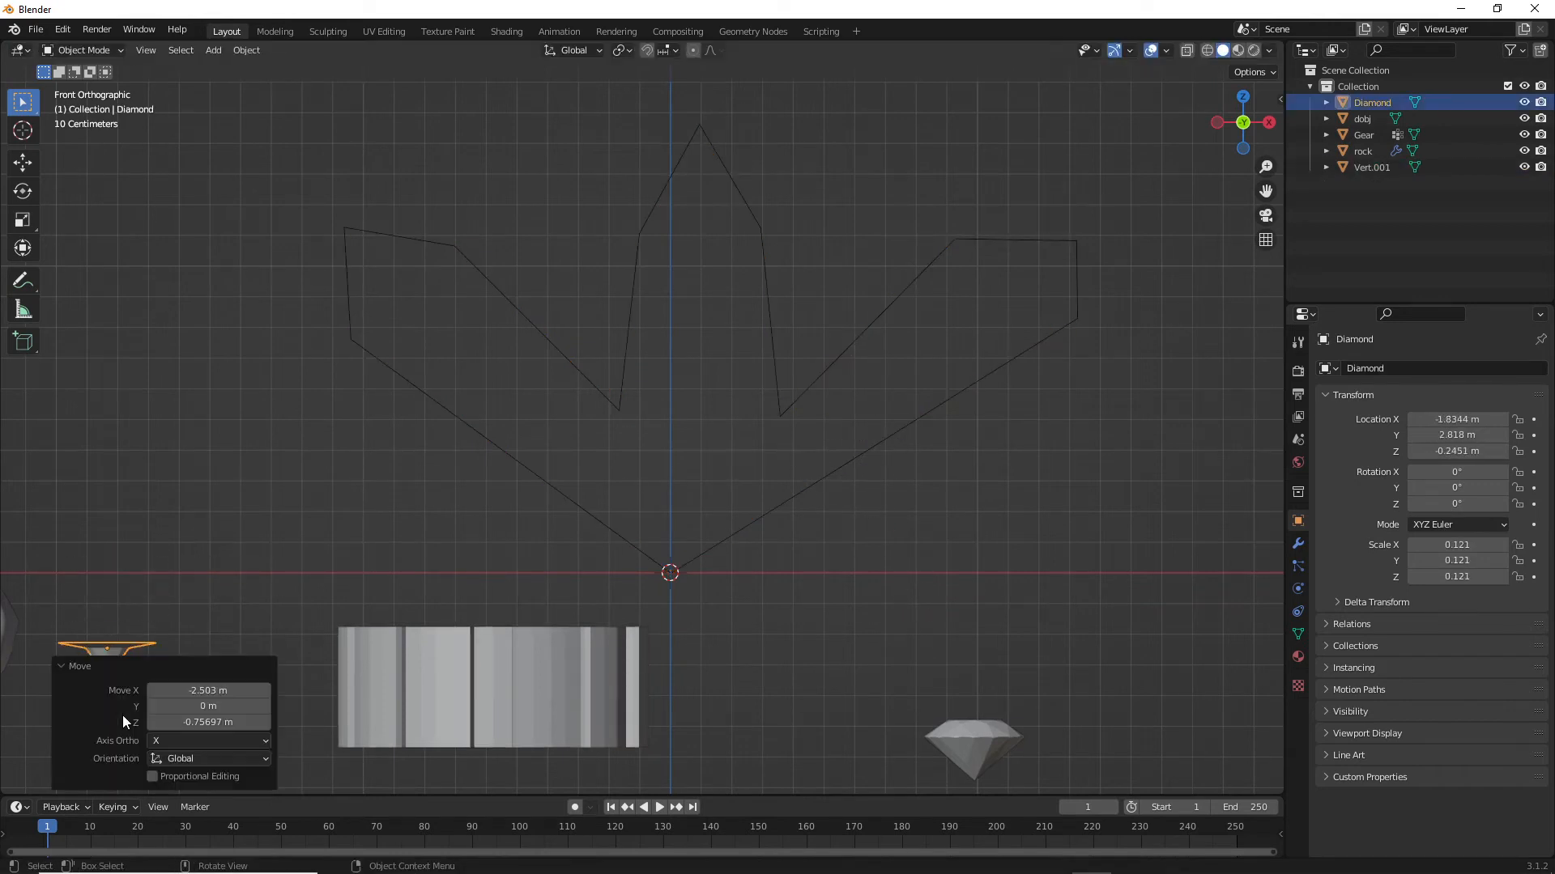
{"action": "left_click", "coordinate": [459, 519]}
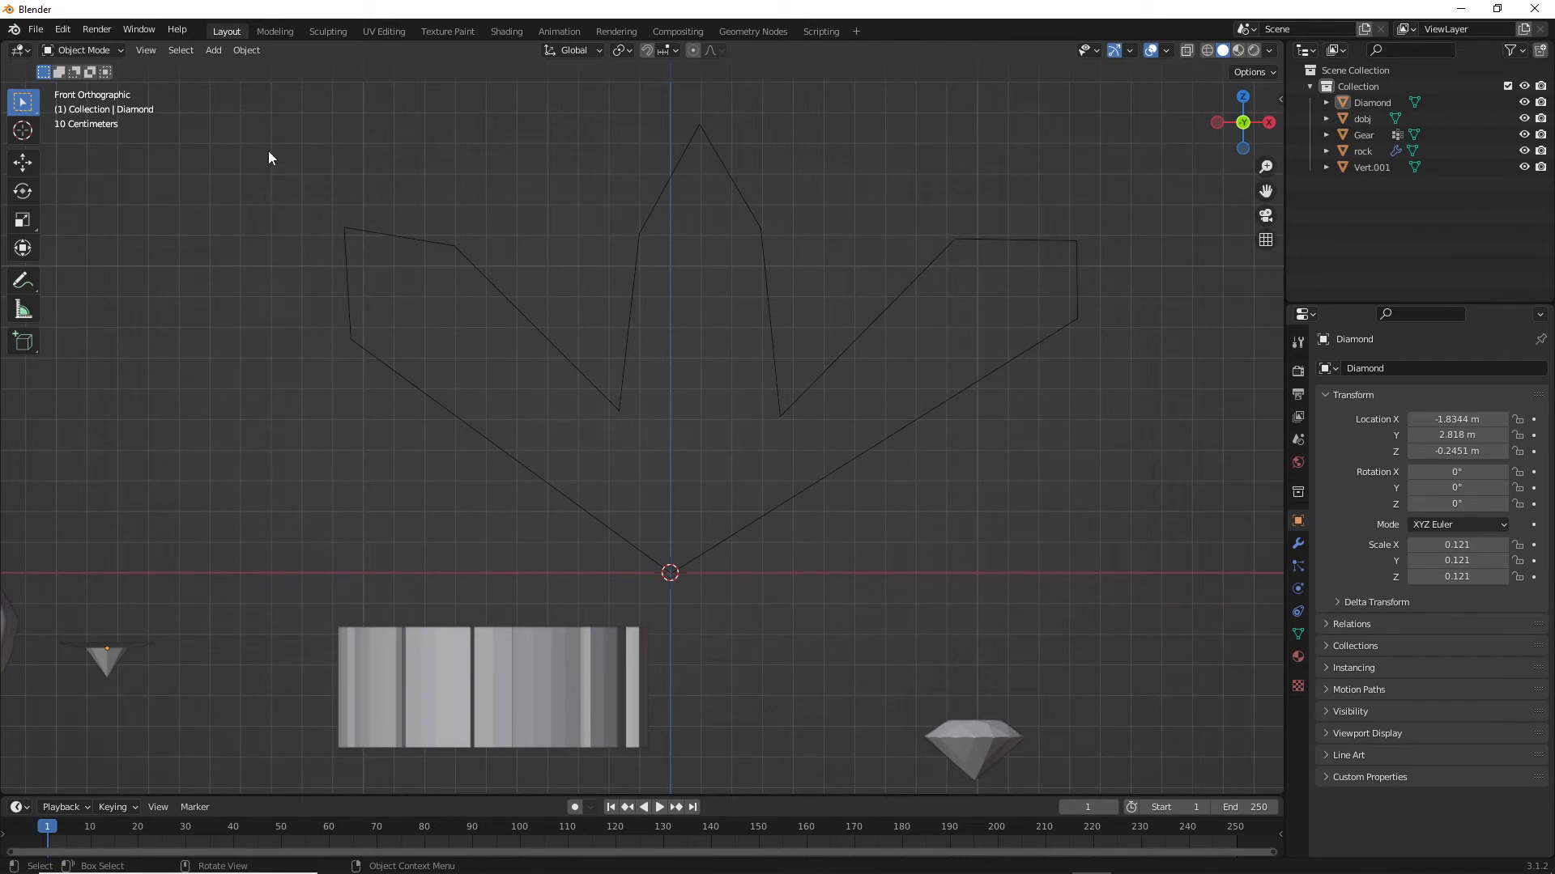
- Box-select the three-lobed outline and add a Skin modifier to the active Diamond with Branch Smoothing 0.007
{"action": "left_click_drag", "start_coordinate": [269, 151], "coordinate": [1115, 583]}
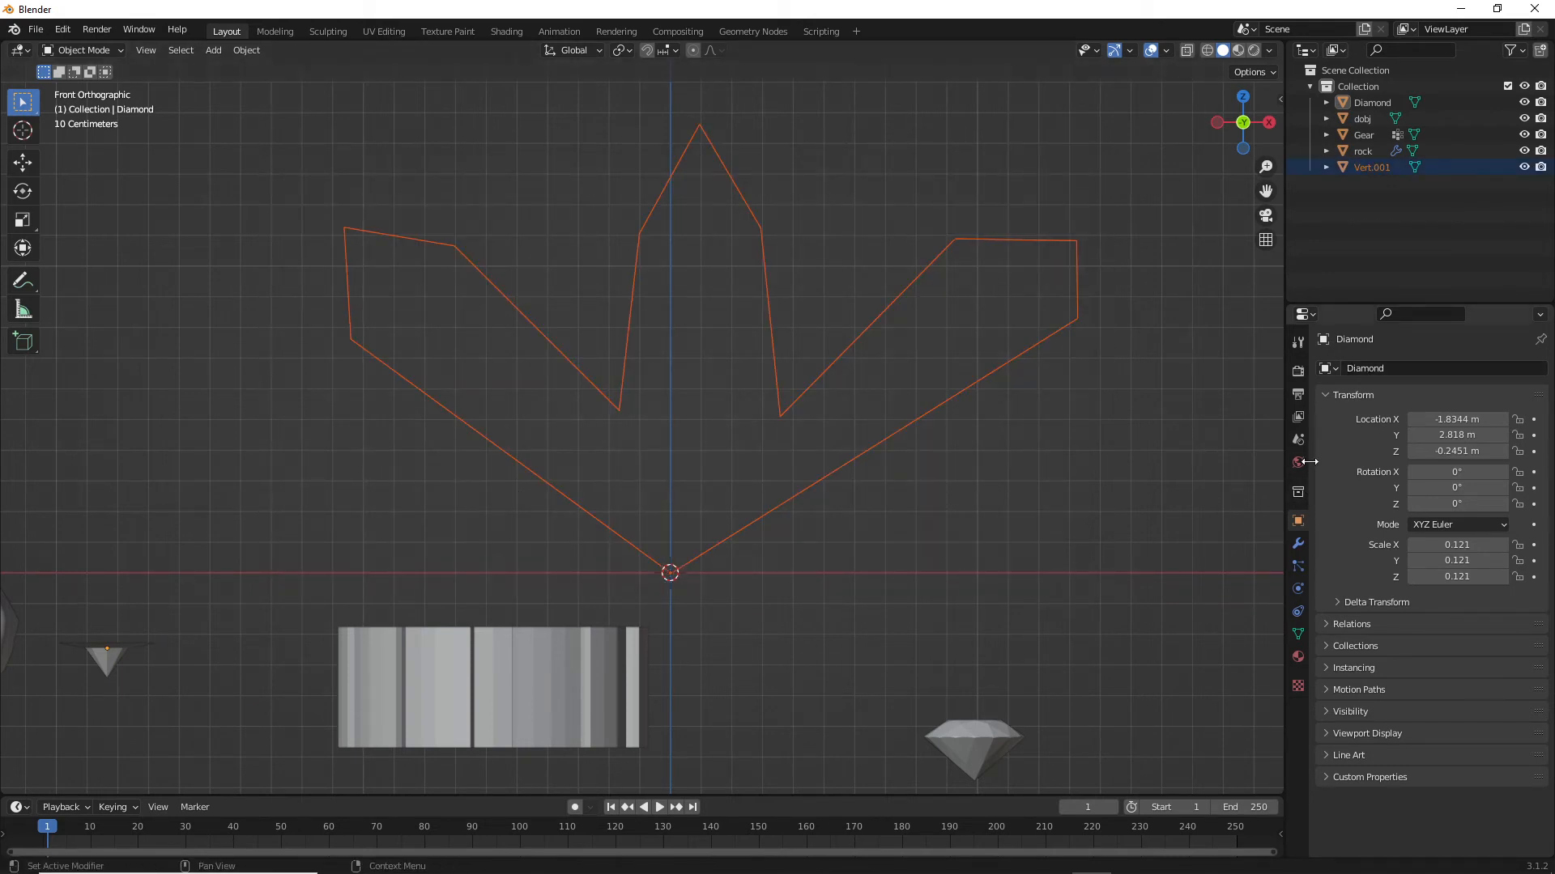
{"action": "left_click", "coordinate": [1299, 546]}
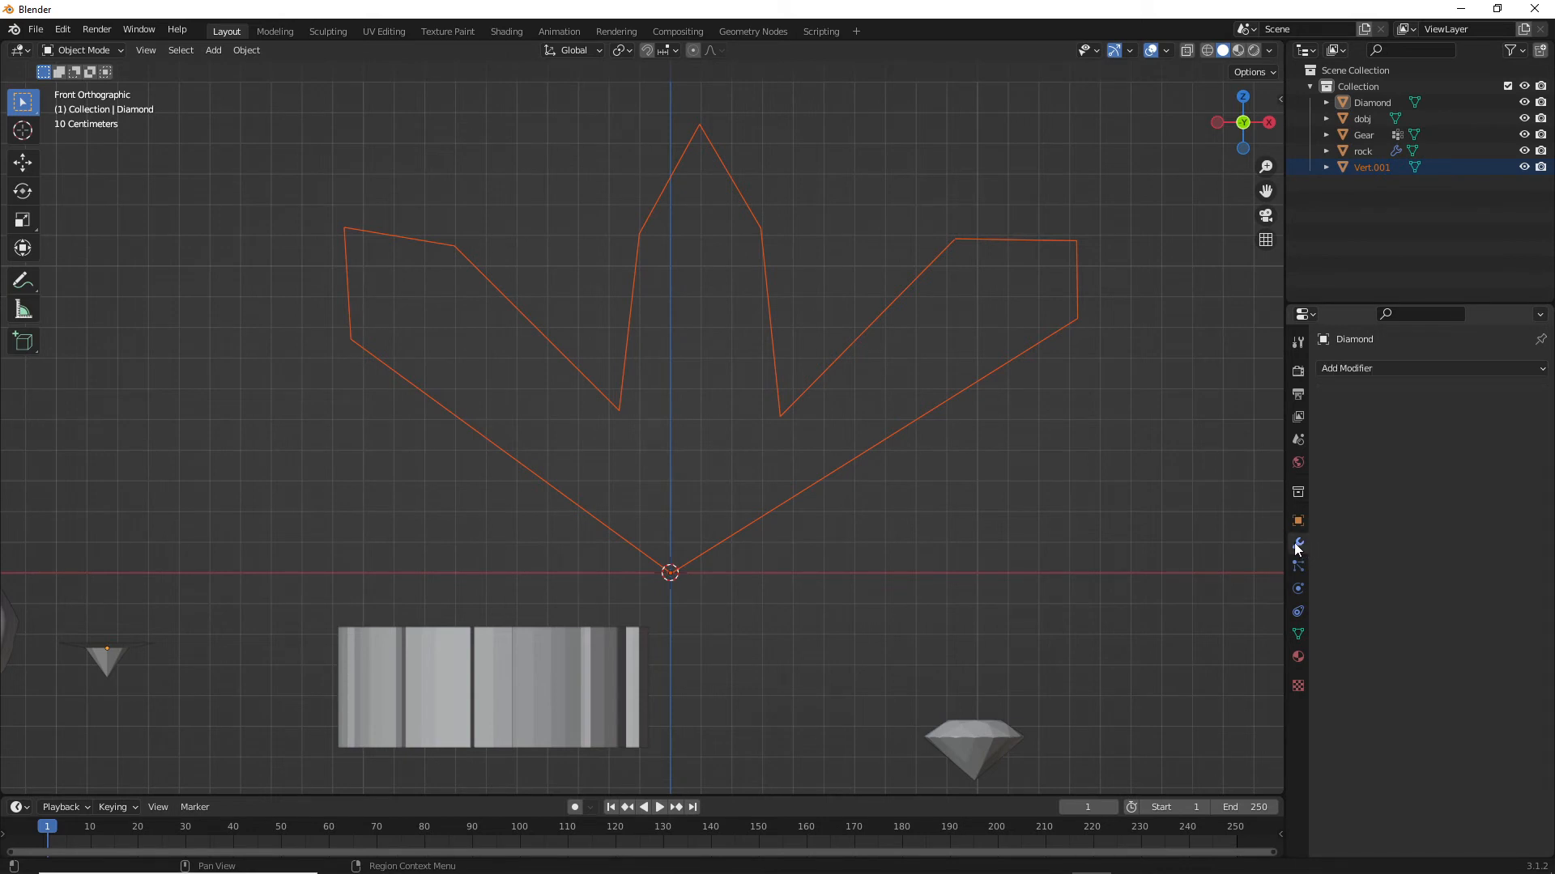
{"action": "left_click", "coordinate": [1371, 368]}
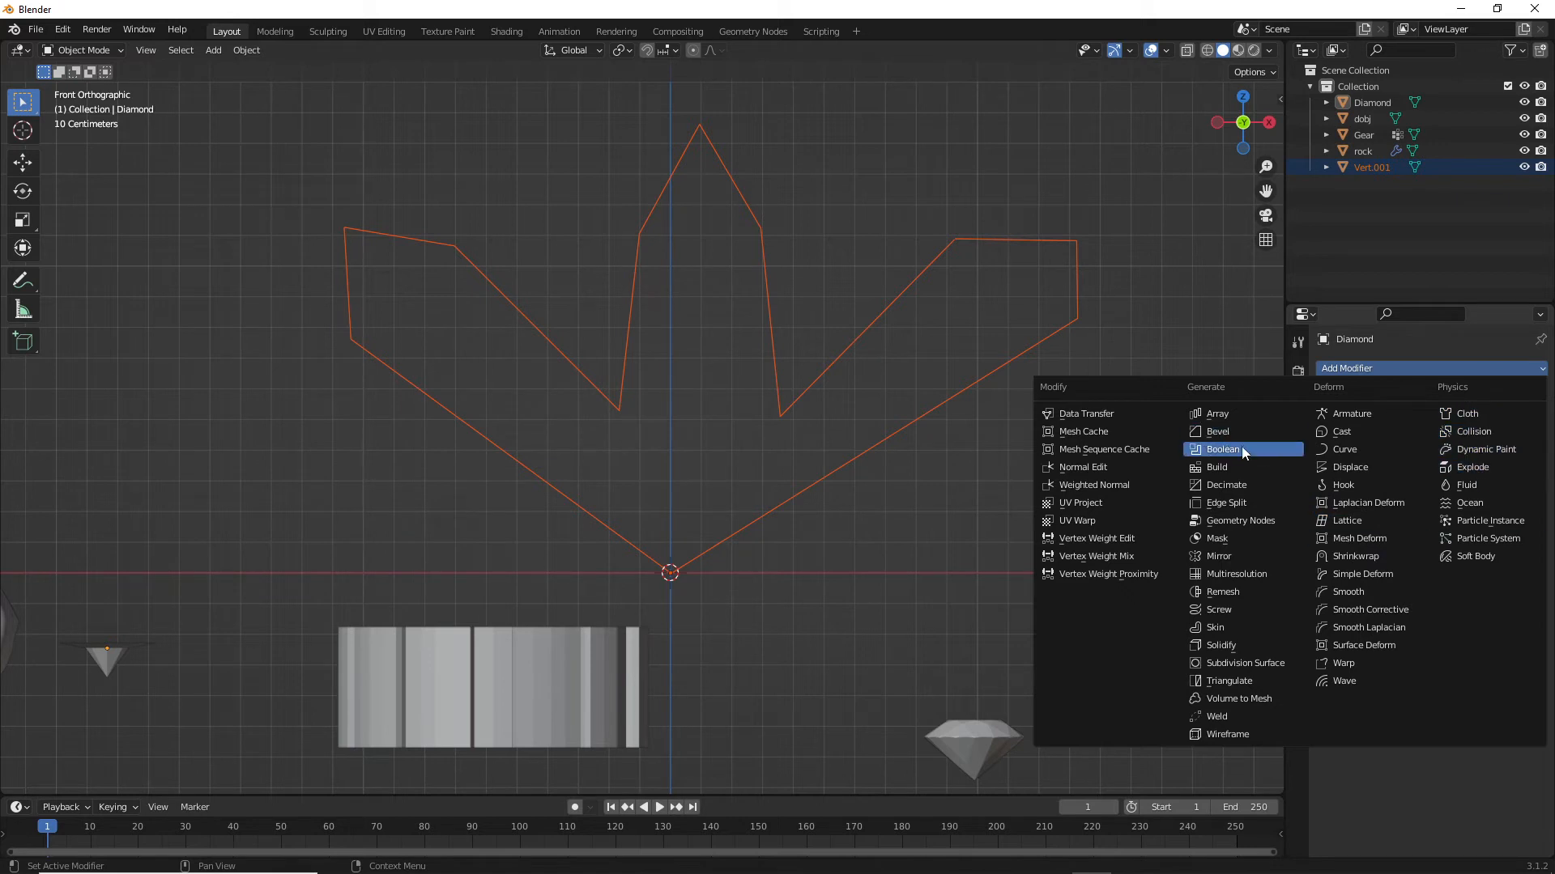
{"action": "left_click", "coordinate": [1232, 626]}
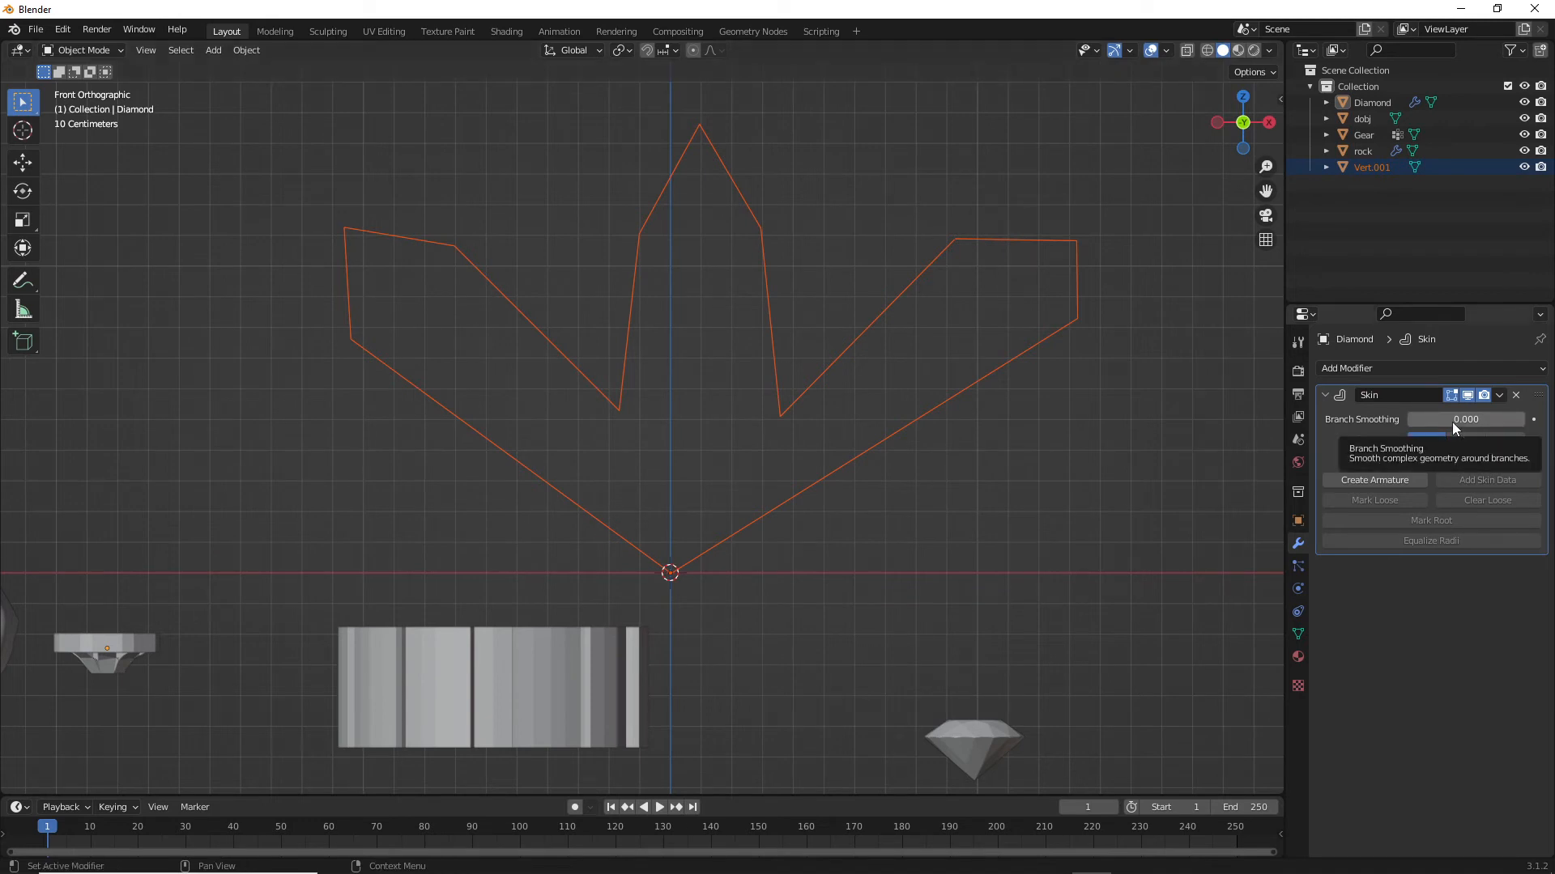
{"action": "left_click_drag", "start_coordinate": [1461, 421], "coordinate": [1463, 421]}
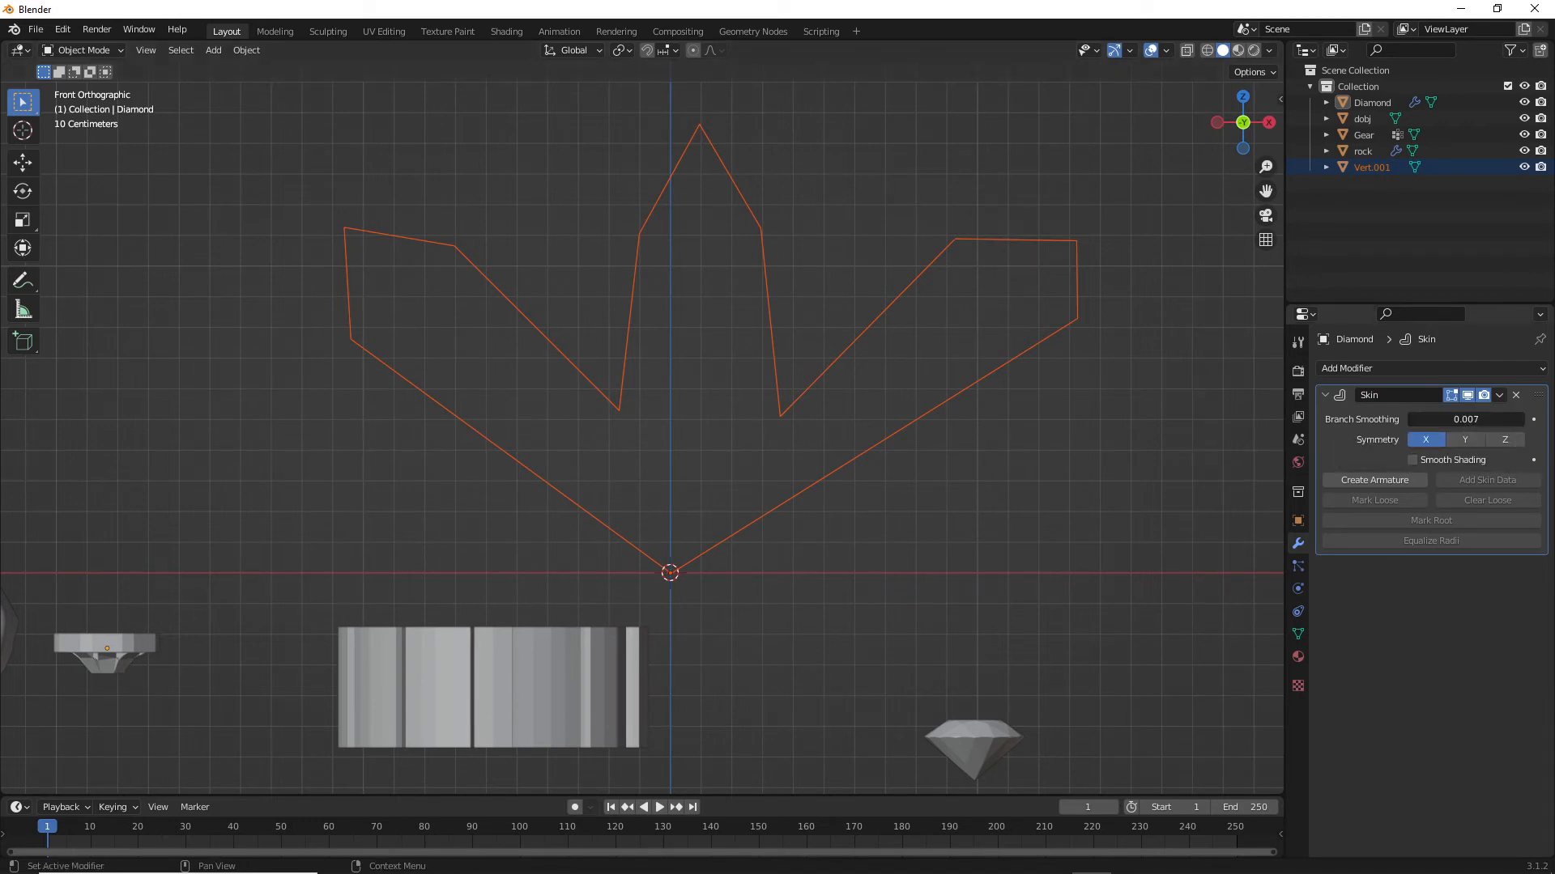
- Select all of the outline's vertices in edit mode and set the Skin modifier's Branch Smoothing to 0.116
{"action": "middle_click_drag", "start_coordinate": [1023, 323], "coordinate": [868, 351]}
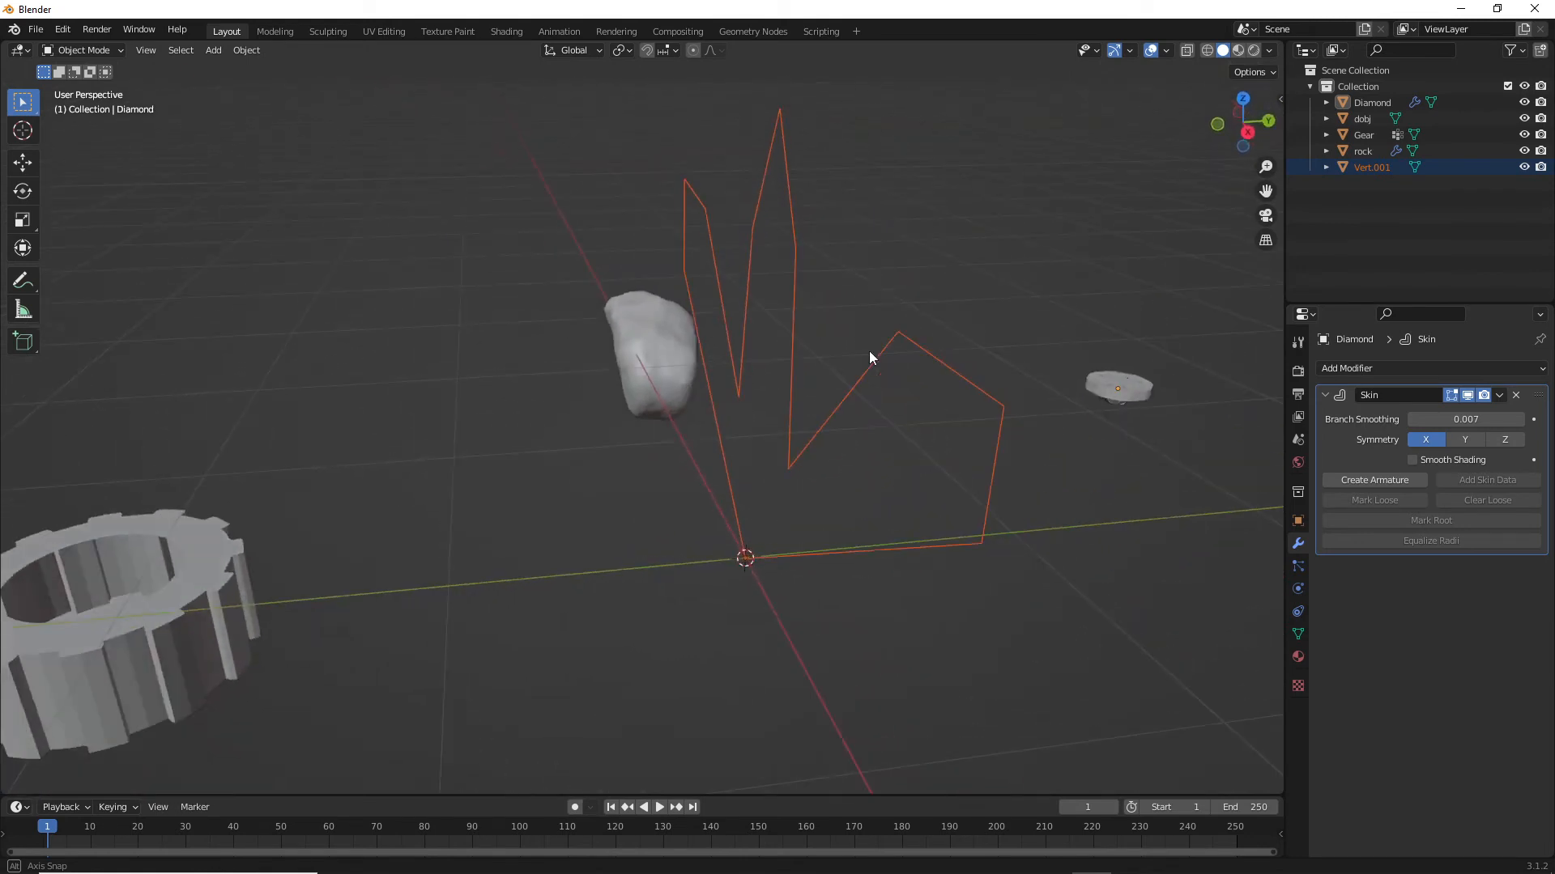
{"action": "key", "text": "Tab"}
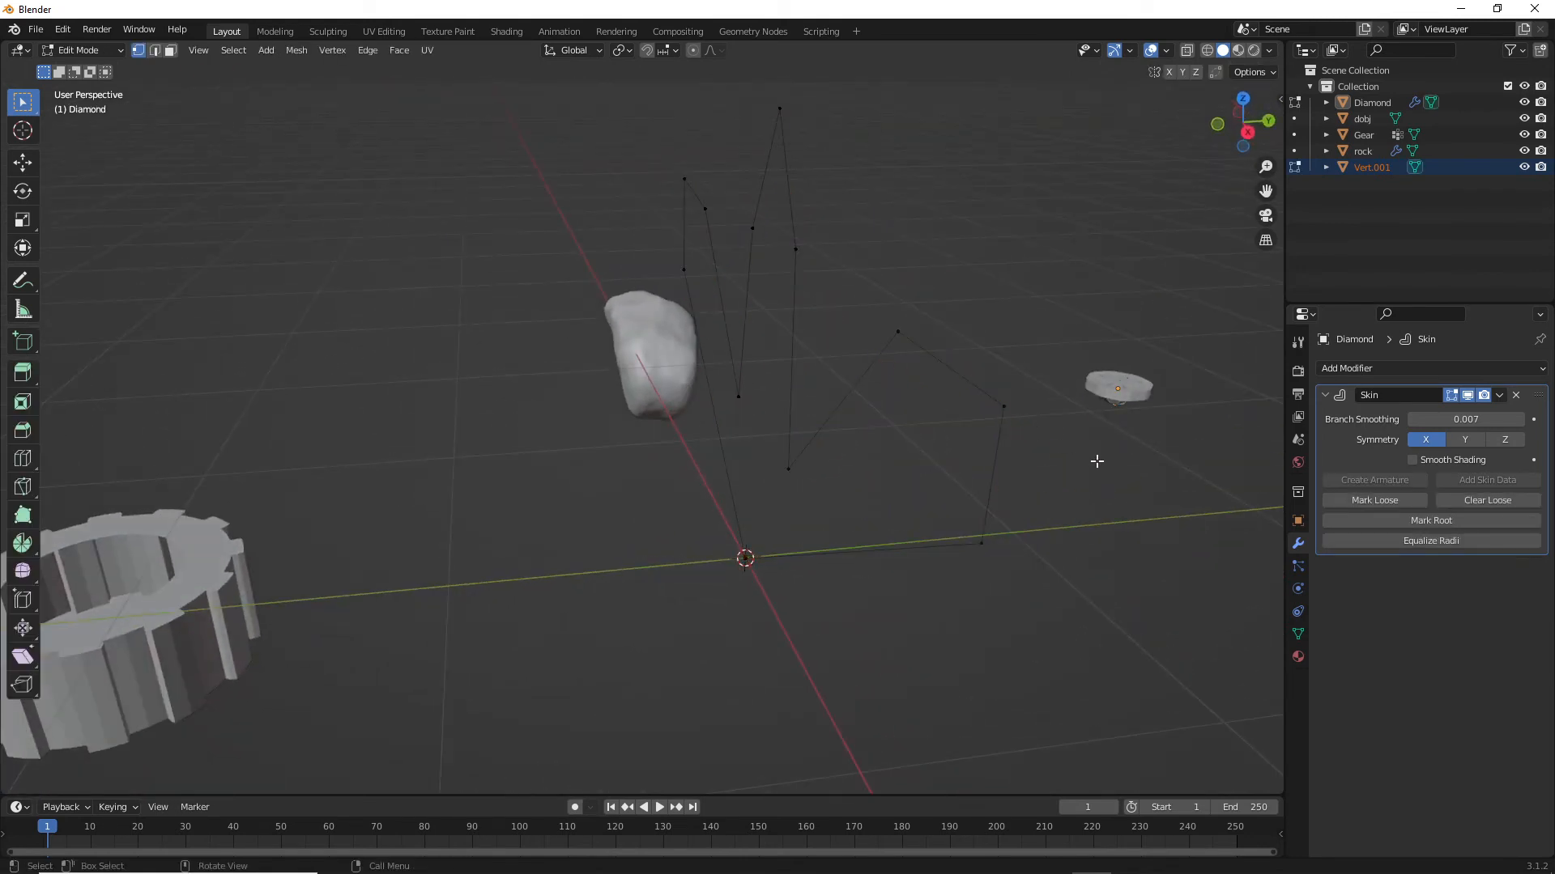
{"action": "key", "text": "a"}
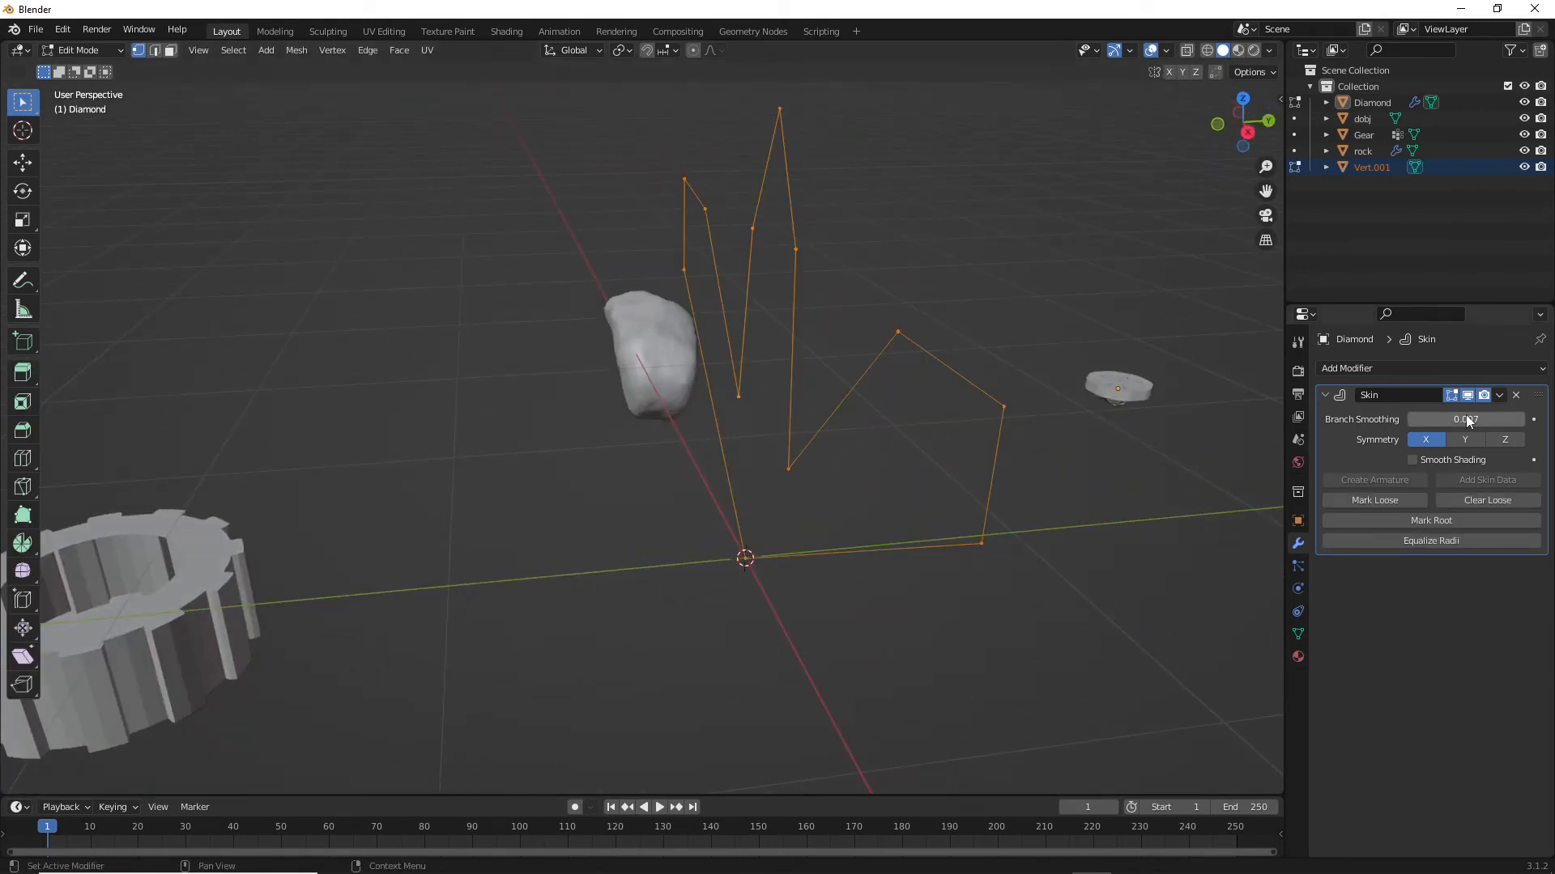
{"action": "left_click_drag", "start_coordinate": [1467, 419], "coordinate": [1480, 420]}
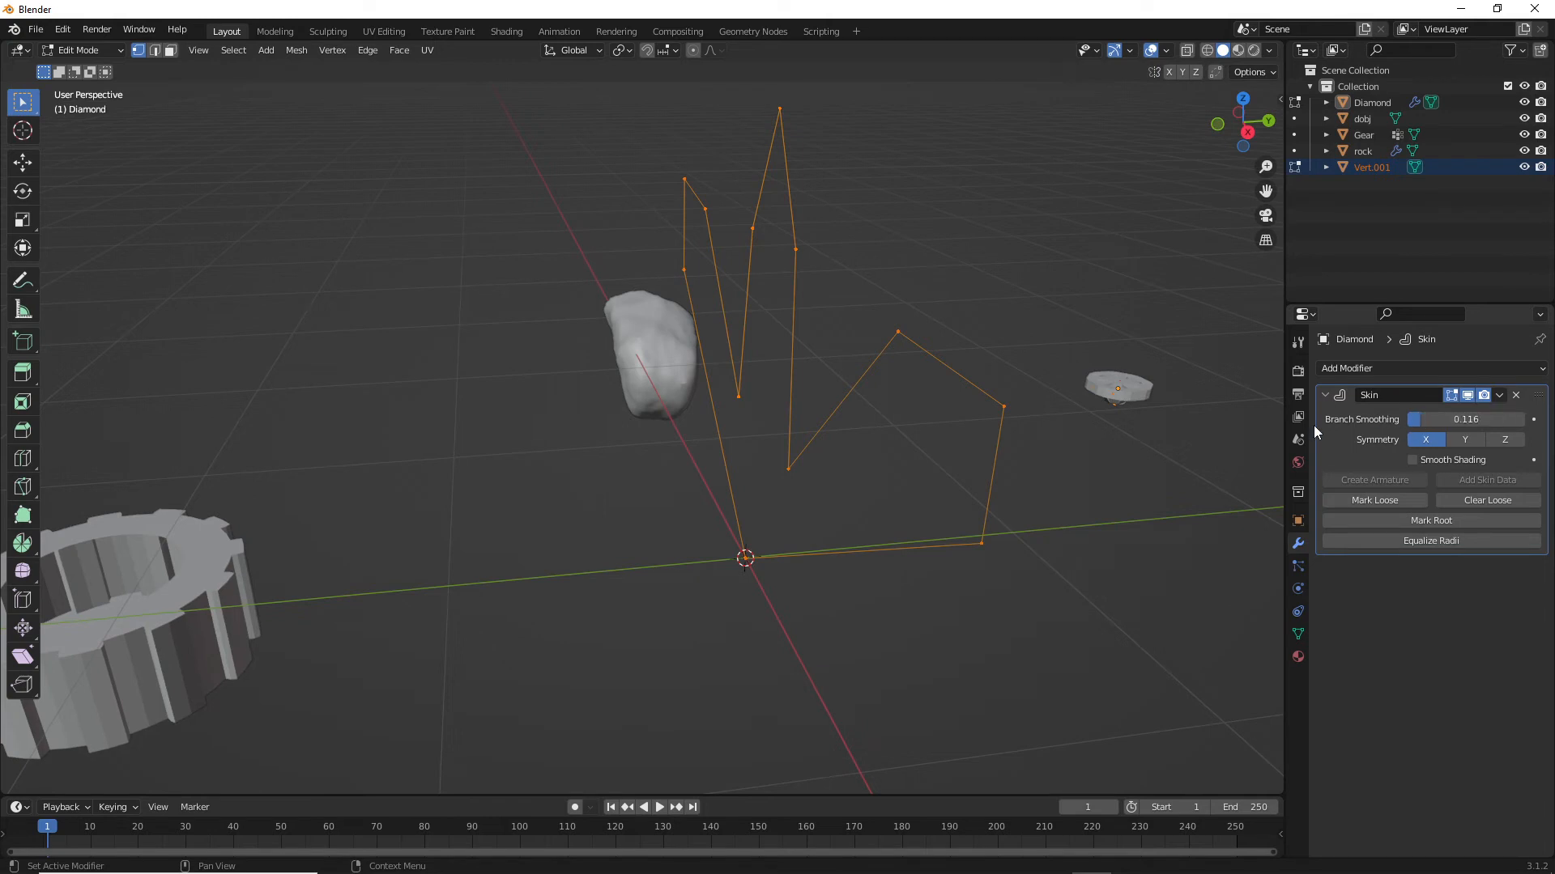
- Return to object mode, set the Skin modifier's Branch Smoothing to 0.286 and enable its Y and Z symmetry
{"action": "key", "text": "alt+a"}
{"action": "key", "text": "Tab"}
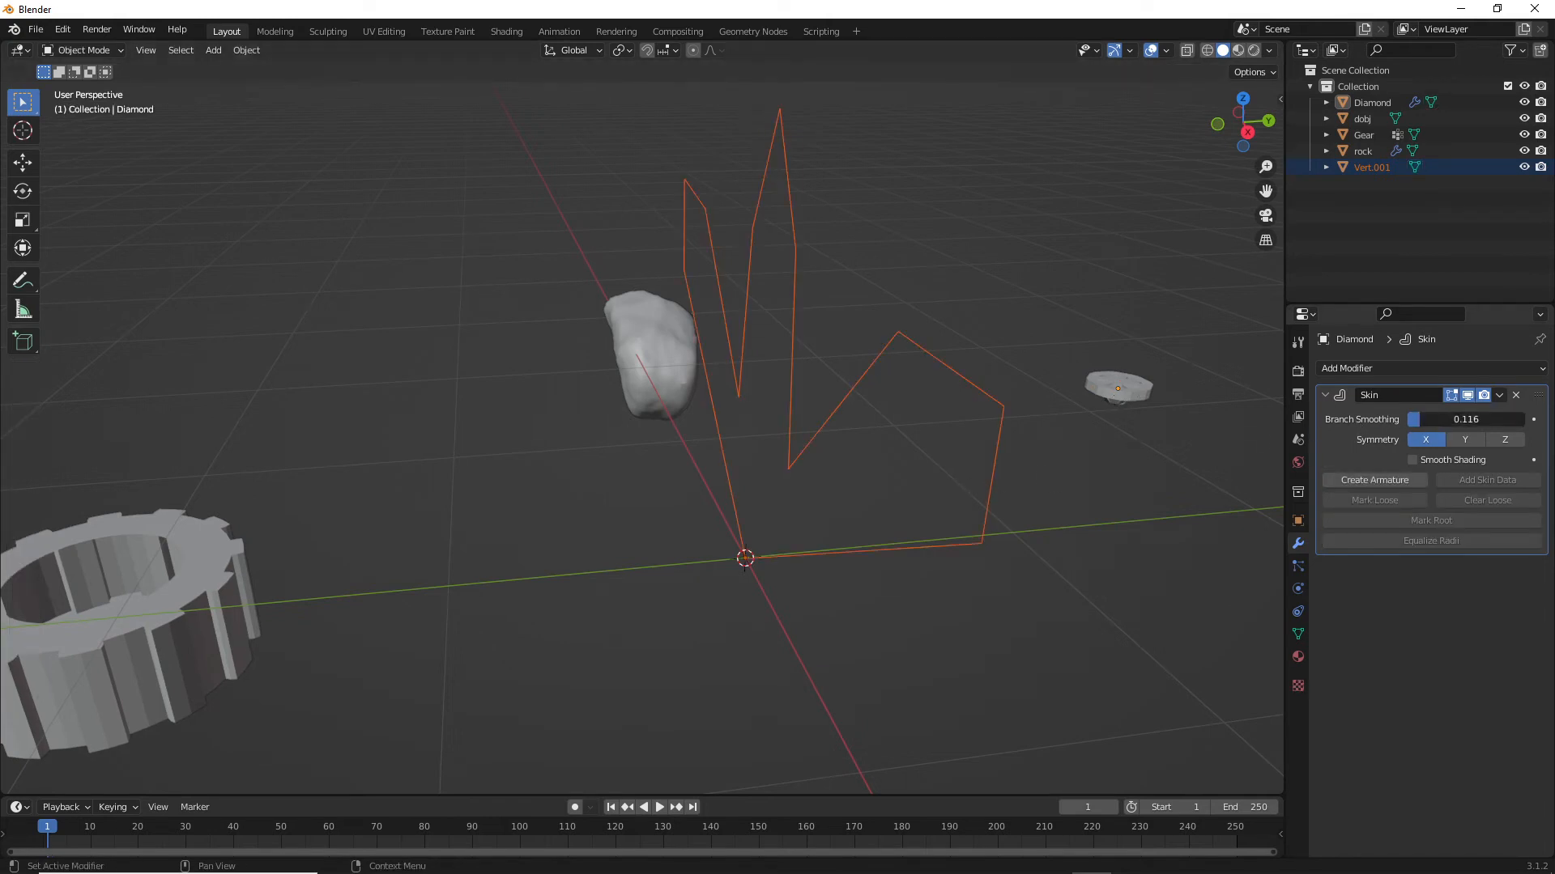
{"action": "left_click_drag", "start_coordinate": [1466, 419], "coordinate": [1464, 449]}
{"action": "left_click", "coordinate": [1494, 440]}
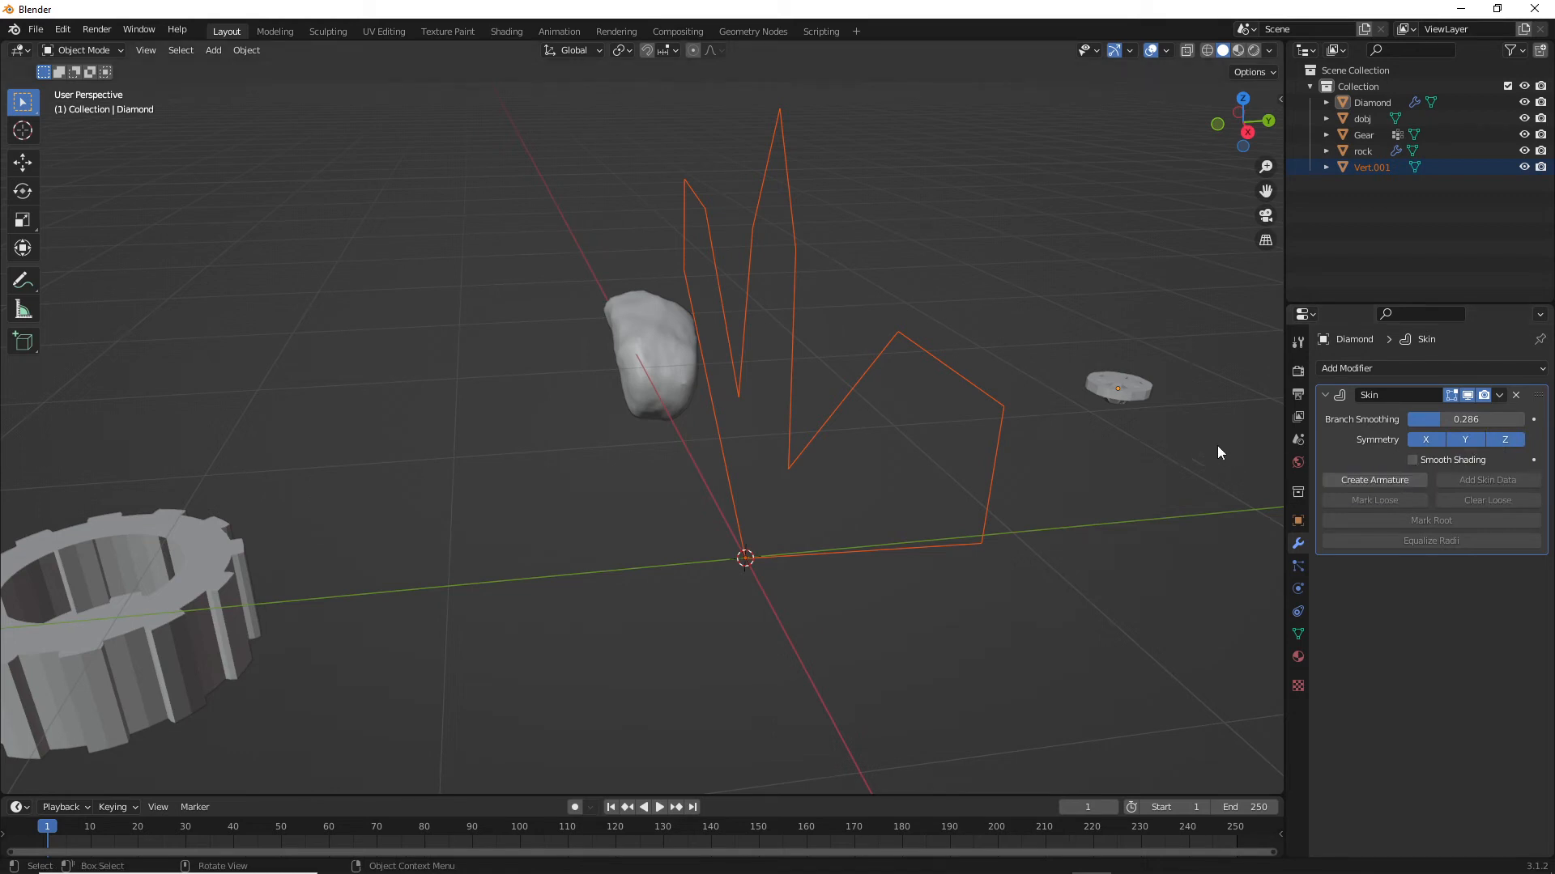
- Clear the selection, select only the three-lobed outline object Vert.001, and add a Skin modifier to it
{"action": "mouse_move", "coordinate": [1150, 438]}
{"action": "middle_mouse_down"}
{"action": "mouse_move", "coordinate": [1018, 439]}
{"action": "mouse_move", "coordinate": [1105, 368]}
{"action": "mouse_move", "coordinate": [1125, 441]}
{"action": "middle_mouse_up"}
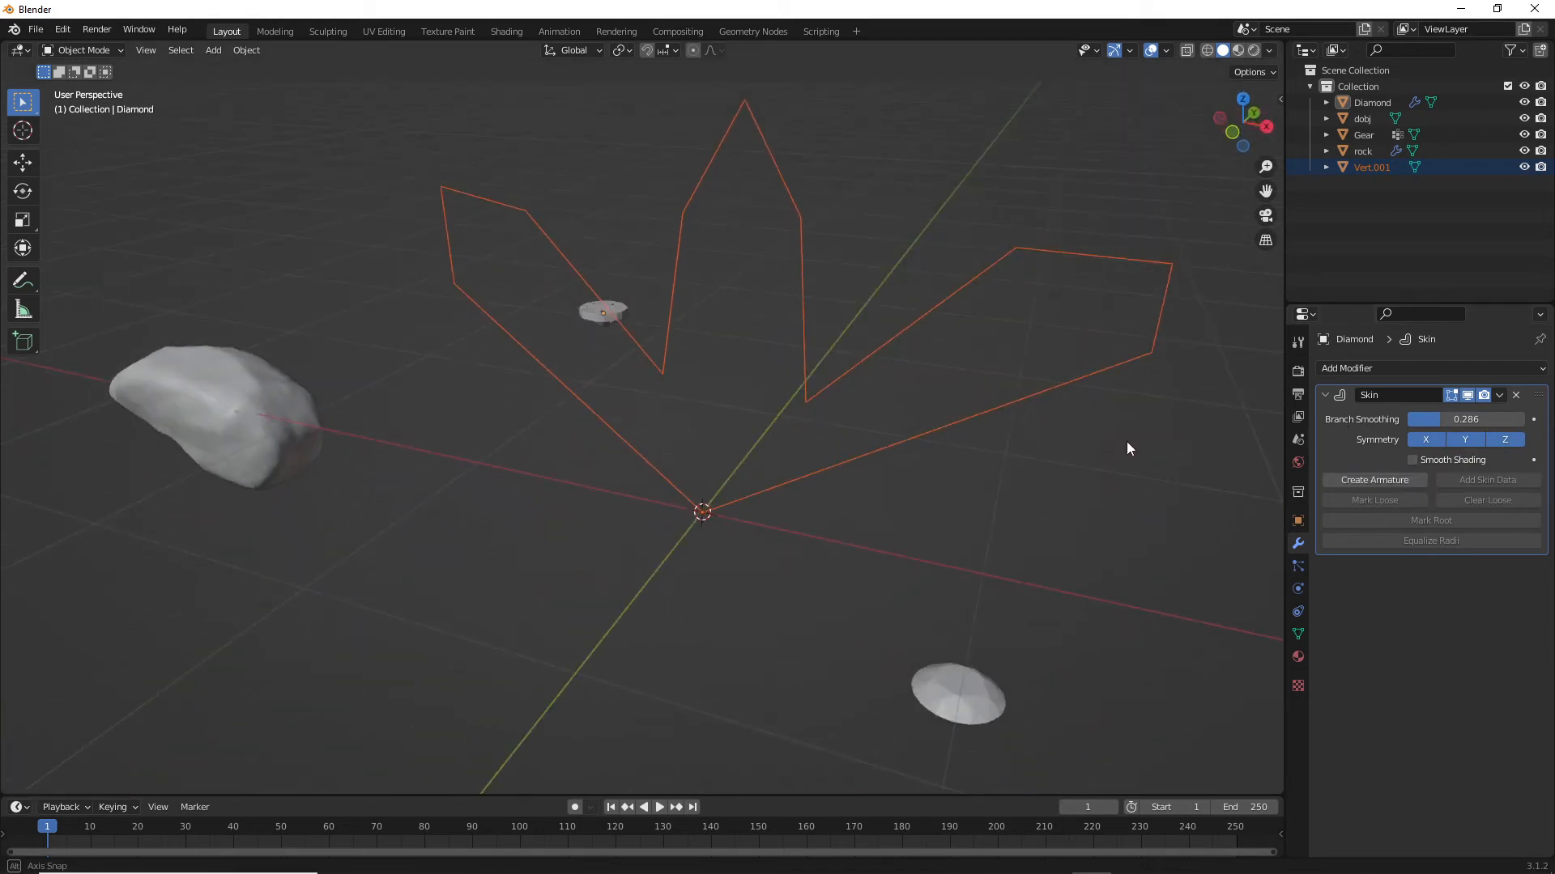
{"action": "key", "text": "Tab"}
{"action": "key", "text": "Tab"}
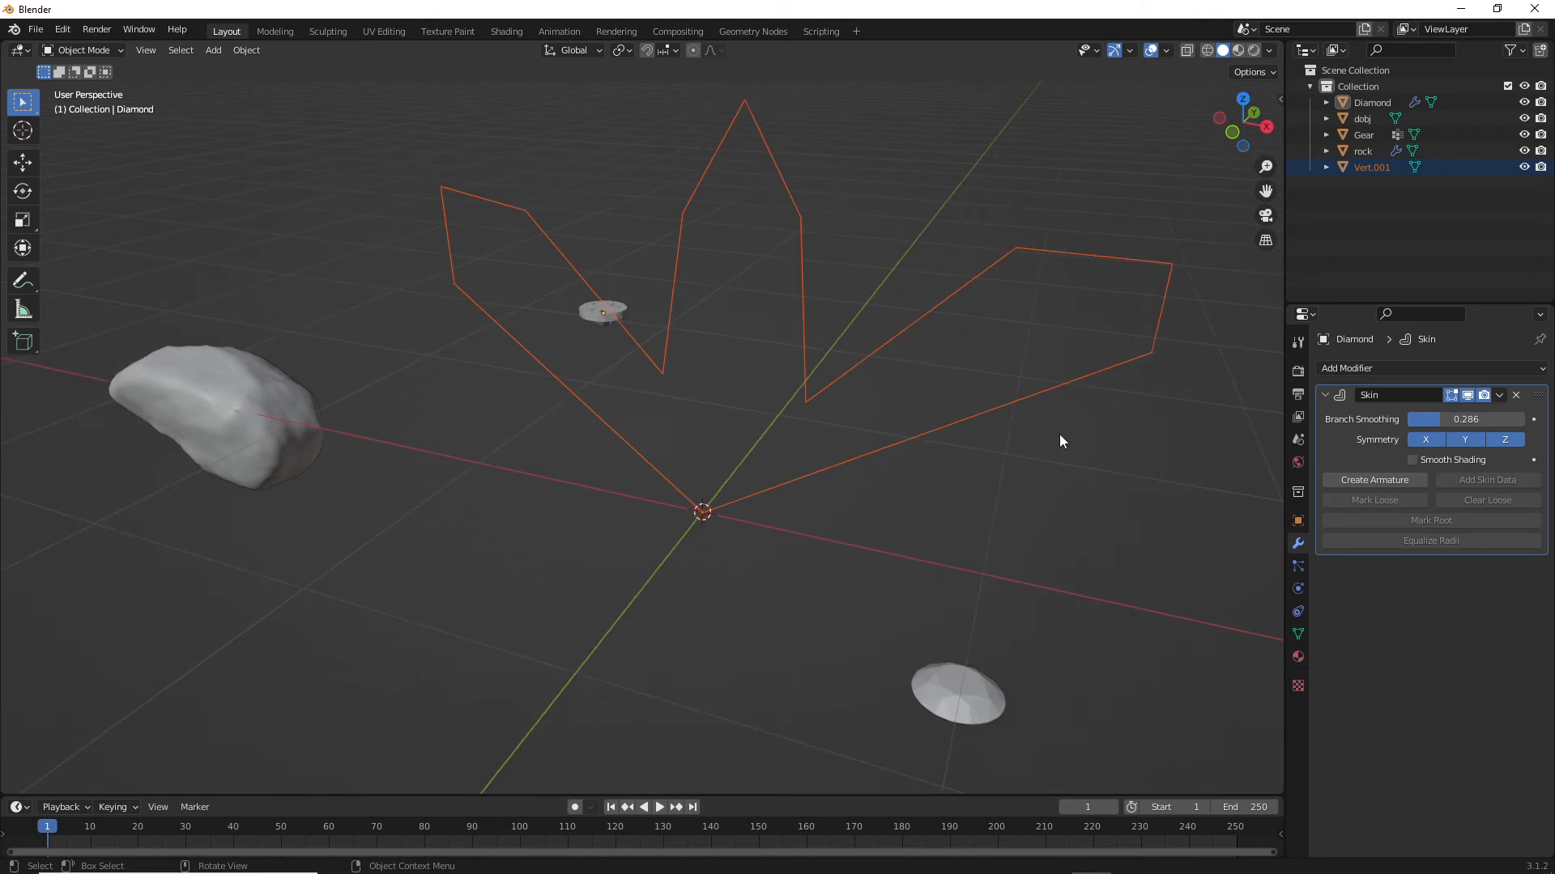
{"action": "key", "text": "a"}
{"action": "left_click", "coordinate": [1032, 441]}
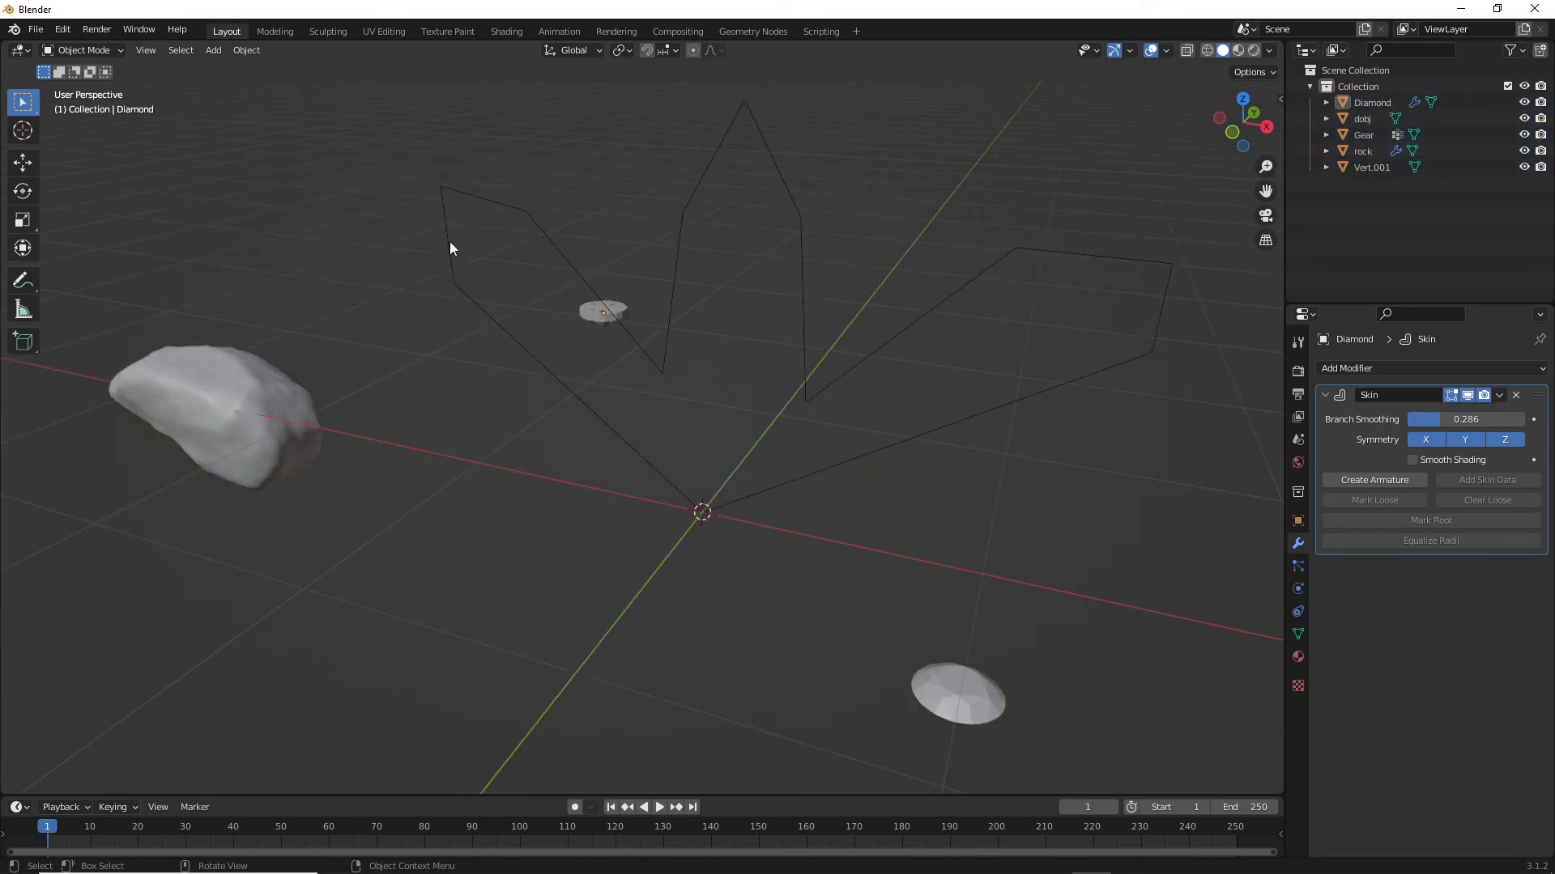
{"action": "left_click", "coordinate": [1386, 167]}
{"action": "left_click", "coordinate": [1388, 371]}
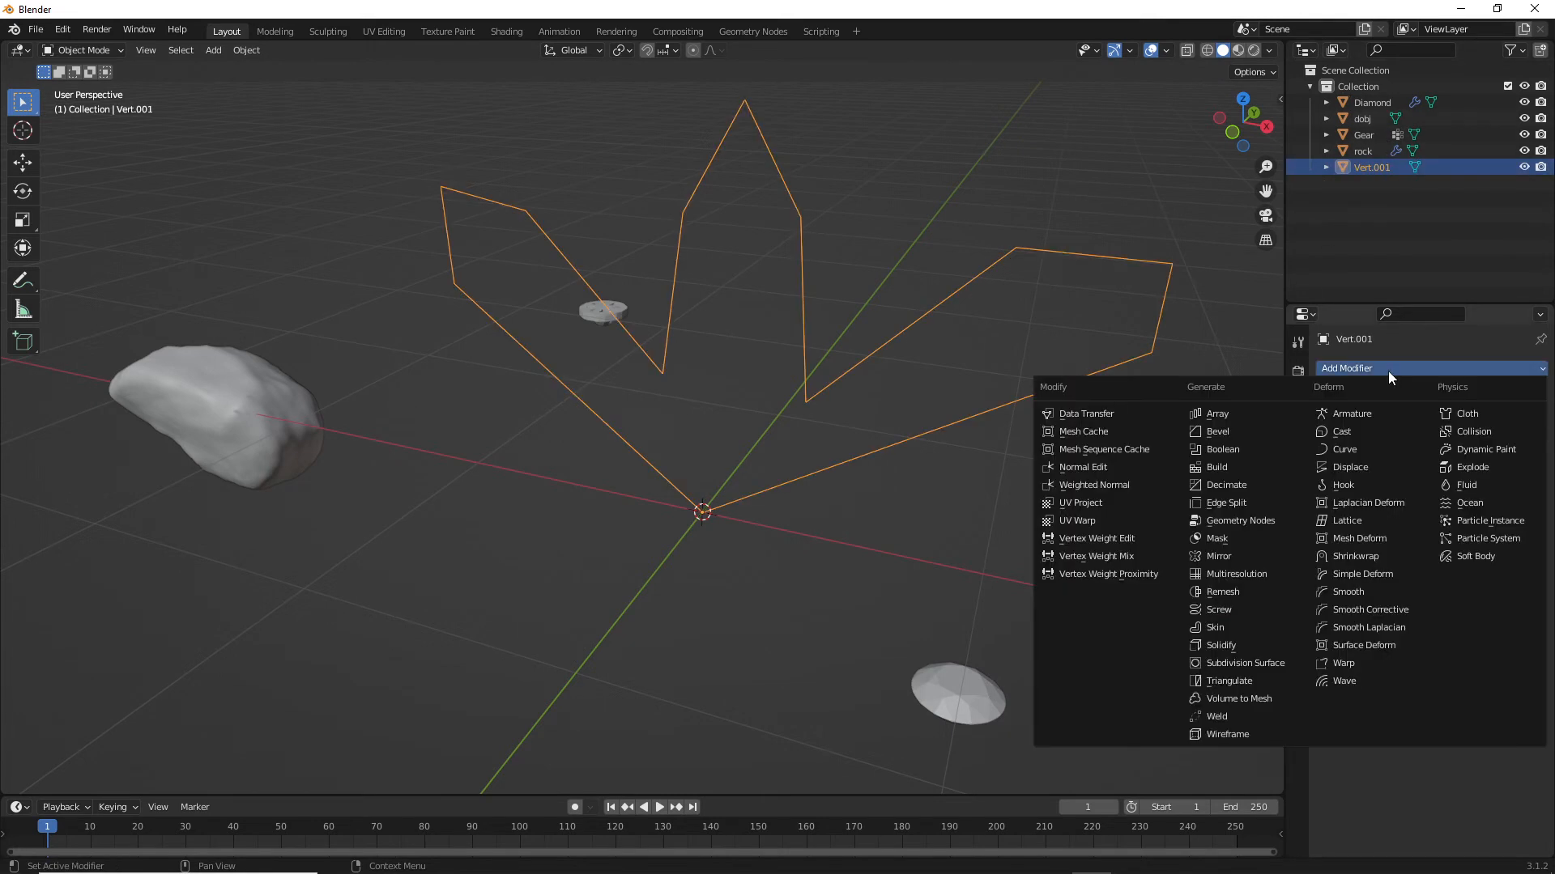
{"action": "left_click", "coordinate": [1227, 627]}
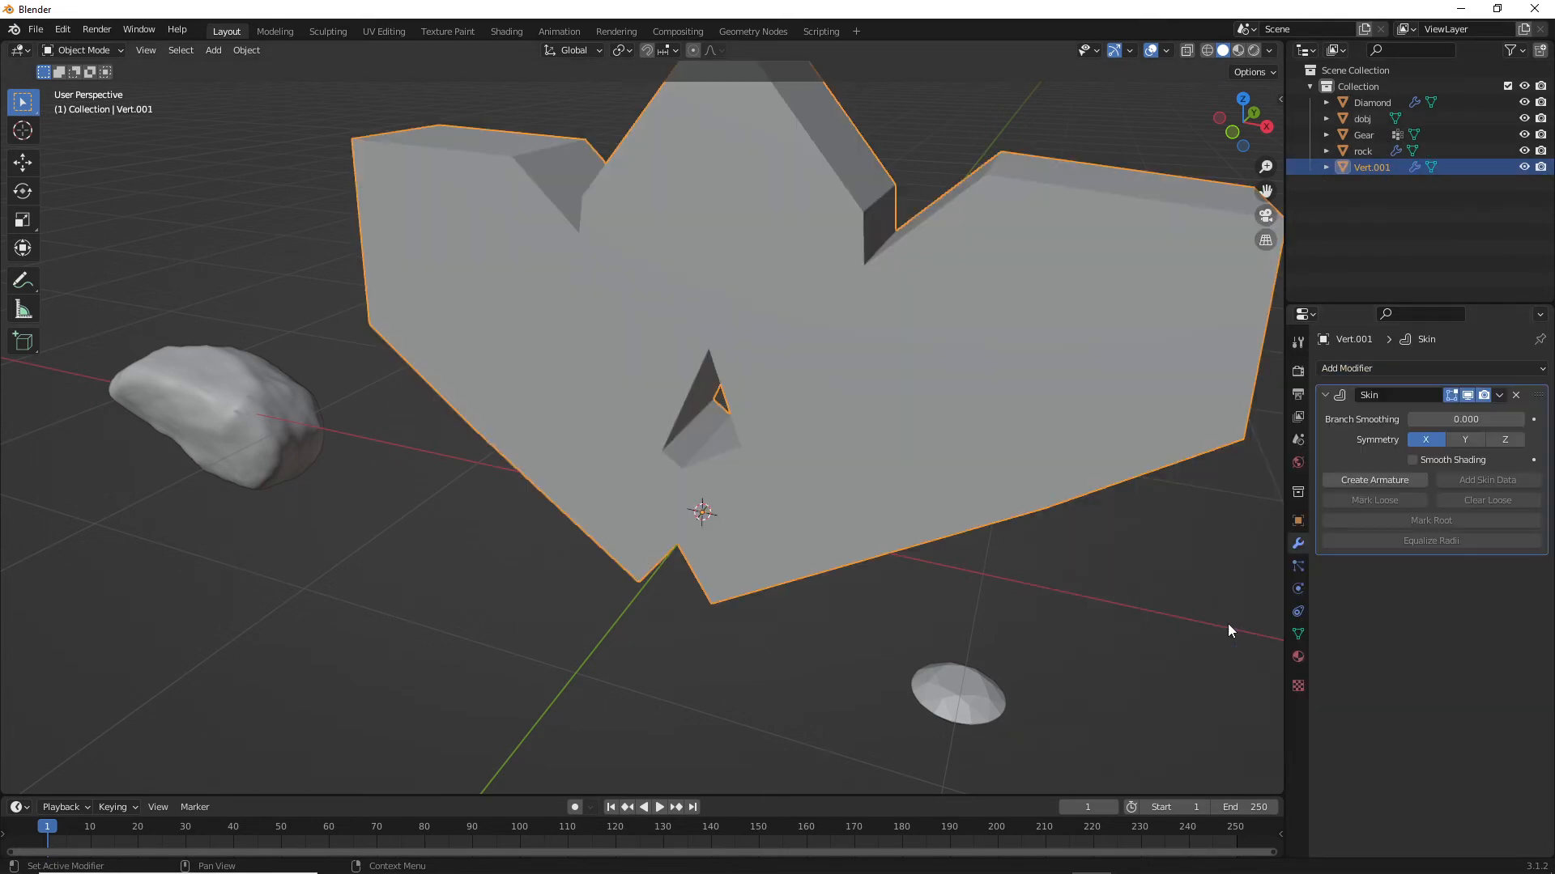
- Adjust the Branch Smoothing of the outline's Skin modifier and enable its Y and Z symmetry
{"action": "scroll", "coordinate": [1067, 450], "scroll_direction": "down", "scroll_amount": 4}
{"action": "middle_click_drag", "start_coordinate": [1067, 449], "coordinate": [1027, 456]}
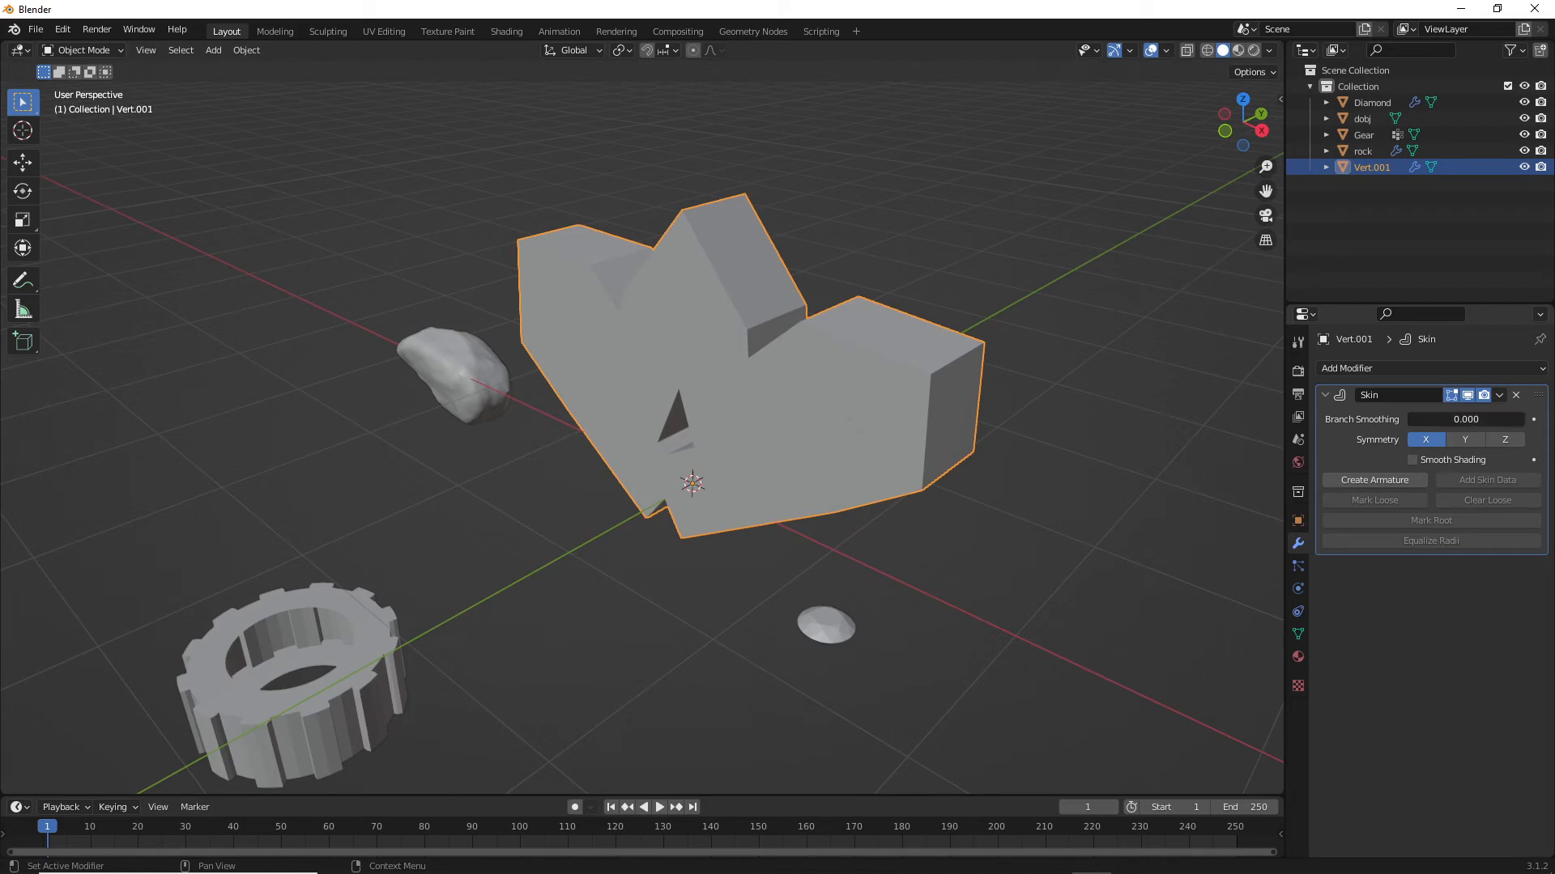
{"action": "mouse_move", "coordinate": [1416, 419]}
{"action": "left_mouse_down"}
{"action": "mouse_move", "coordinate": [1432, 419]}
{"action": "mouse_move", "coordinate": [1404, 420]}
{"action": "left_mouse_up"}
{"action": "left_click_drag", "start_coordinate": [1454, 421], "coordinate": [1409, 419]}
{"action": "middle_click_drag", "start_coordinate": [986, 458], "coordinate": [968, 431]}
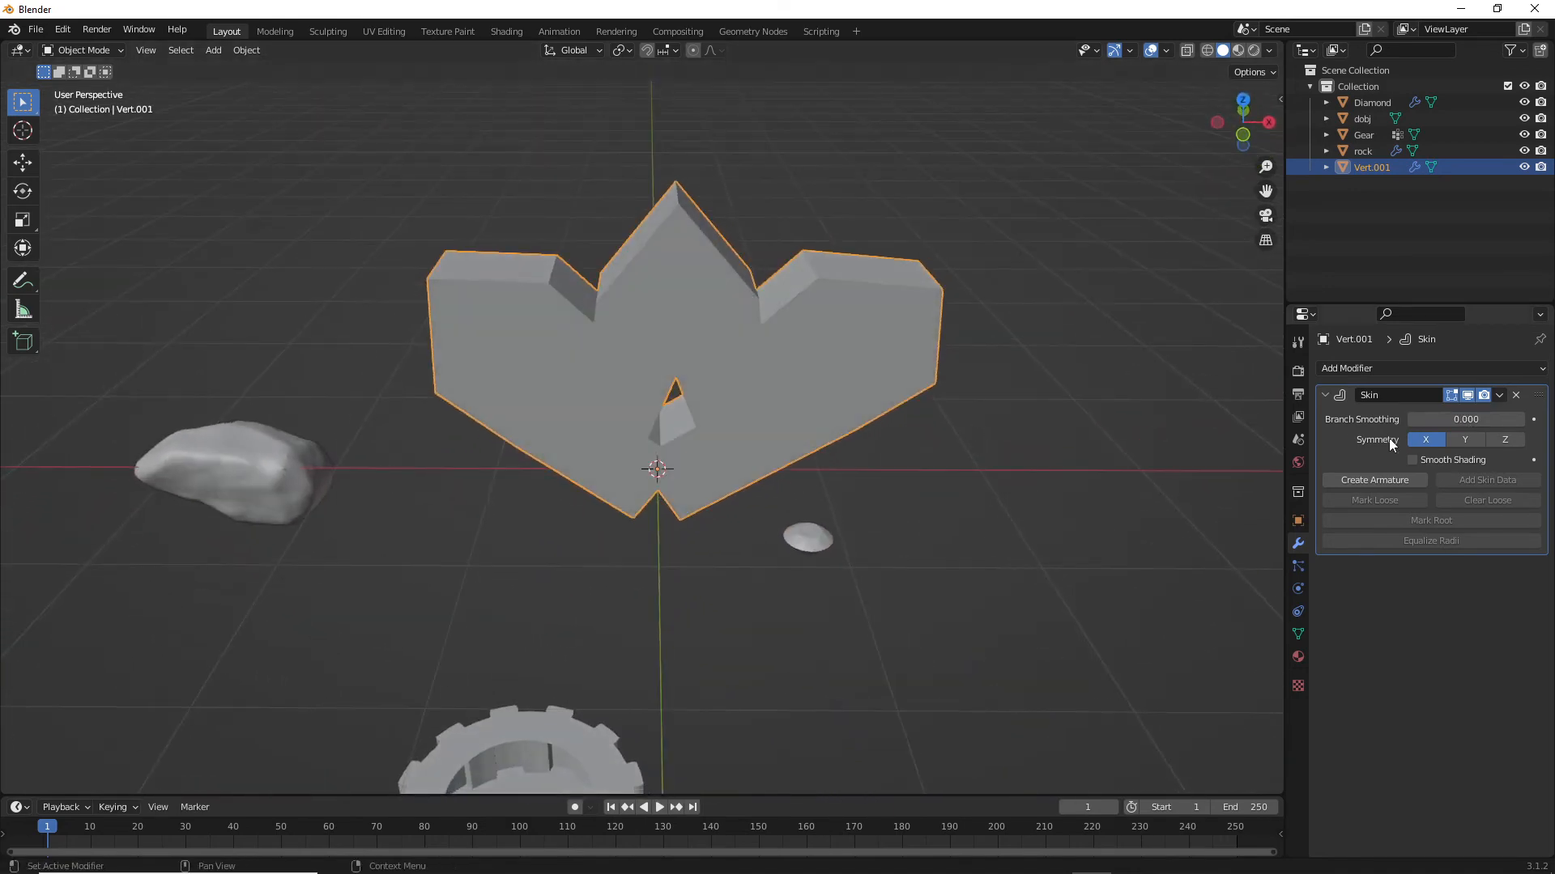
{"action": "left_click", "coordinate": [1464, 443]}
{"action": "left_click", "coordinate": [1502, 443]}
{"action": "left_click_drag", "start_coordinate": [1441, 419], "coordinate": [1427, 419]}
- Apply the Skin modifier to the outline and delete the thickened Vert.001 object
{"action": "left_click", "coordinate": [1498, 395]}
{"action": "left_click", "coordinate": [1456, 410]}
{"action": "middle_click_drag", "start_coordinate": [912, 356], "coordinate": [654, 438]}
{"action": "key", "text": "x"}
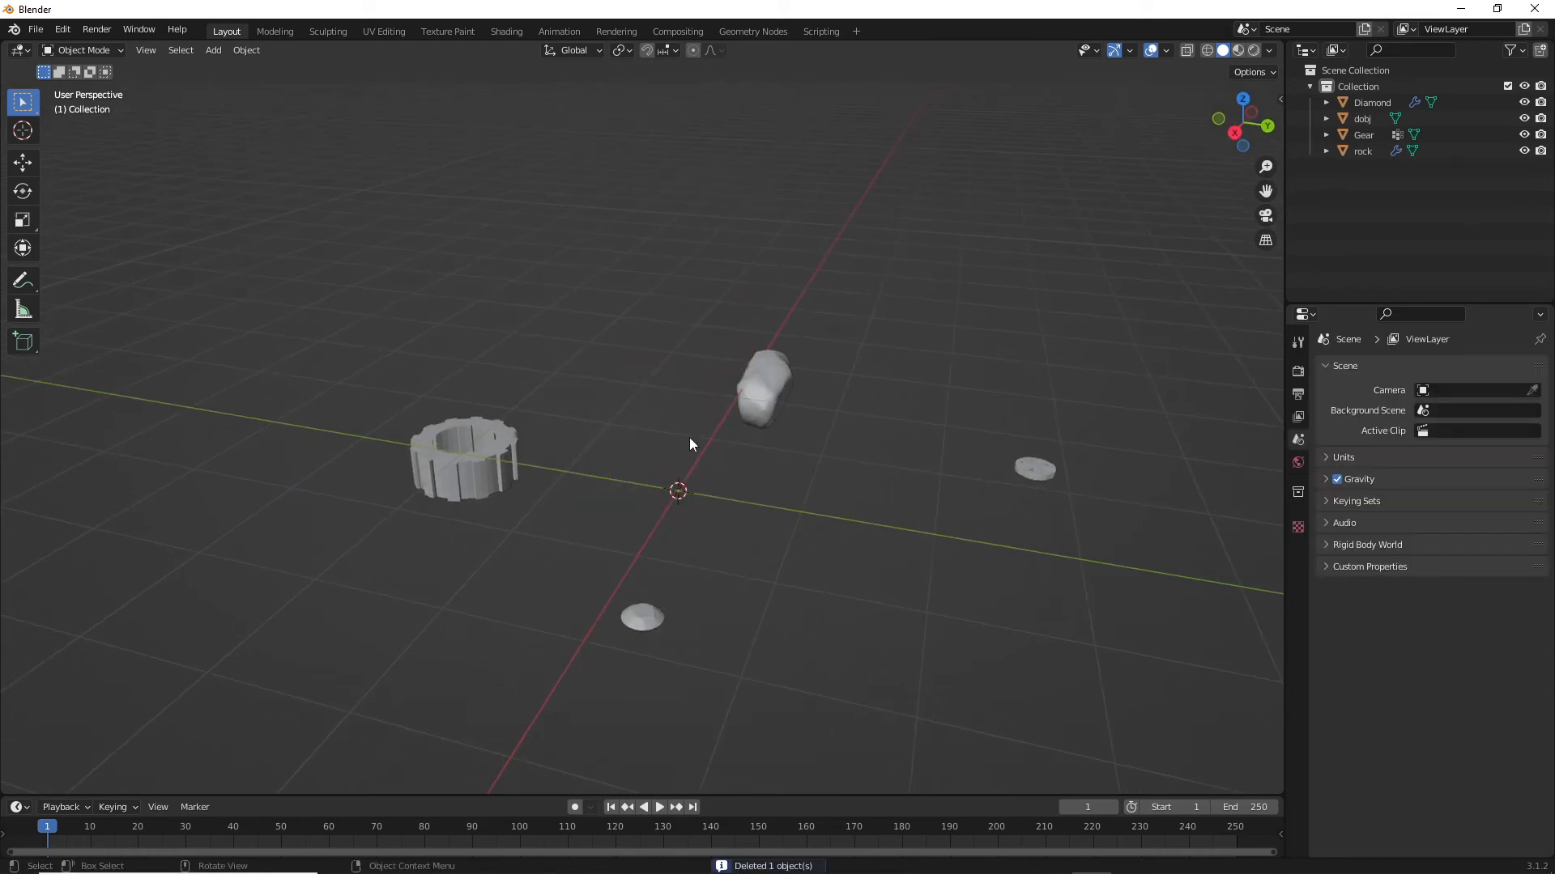
- Add a Simple Star mesh from the extra objects with 5 points, outer radius 1.00, inner radius 0.50 and height 0.50
{"action": "middle_click_drag", "start_coordinate": [804, 497], "coordinate": [860, 437]}
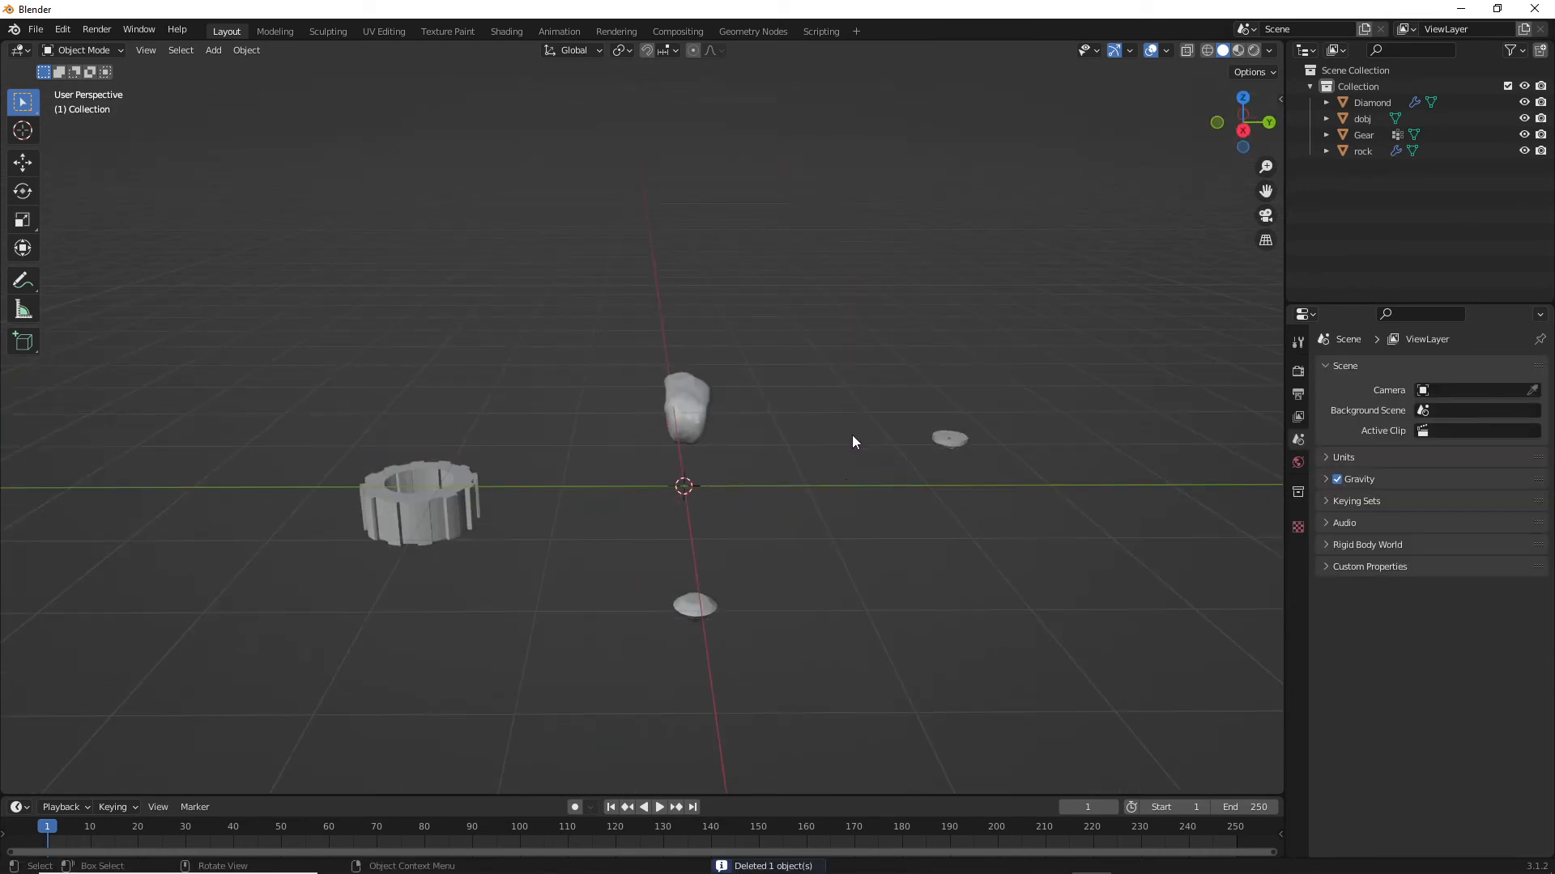
{"action": "key", "text": "shift+a"}
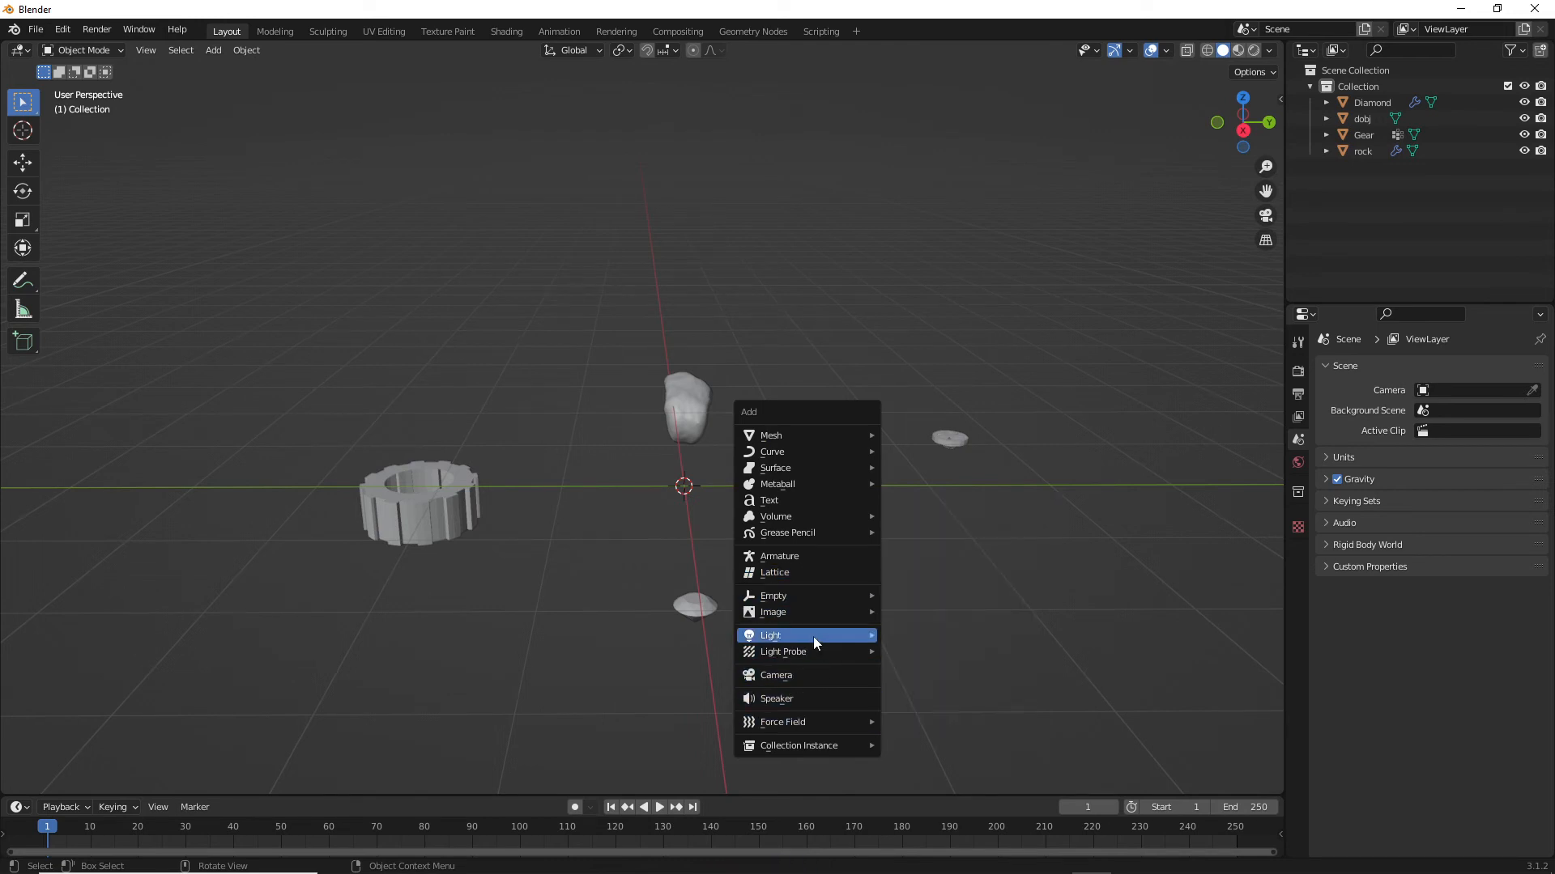
{"action": "mouse_move", "coordinate": [808, 602]}
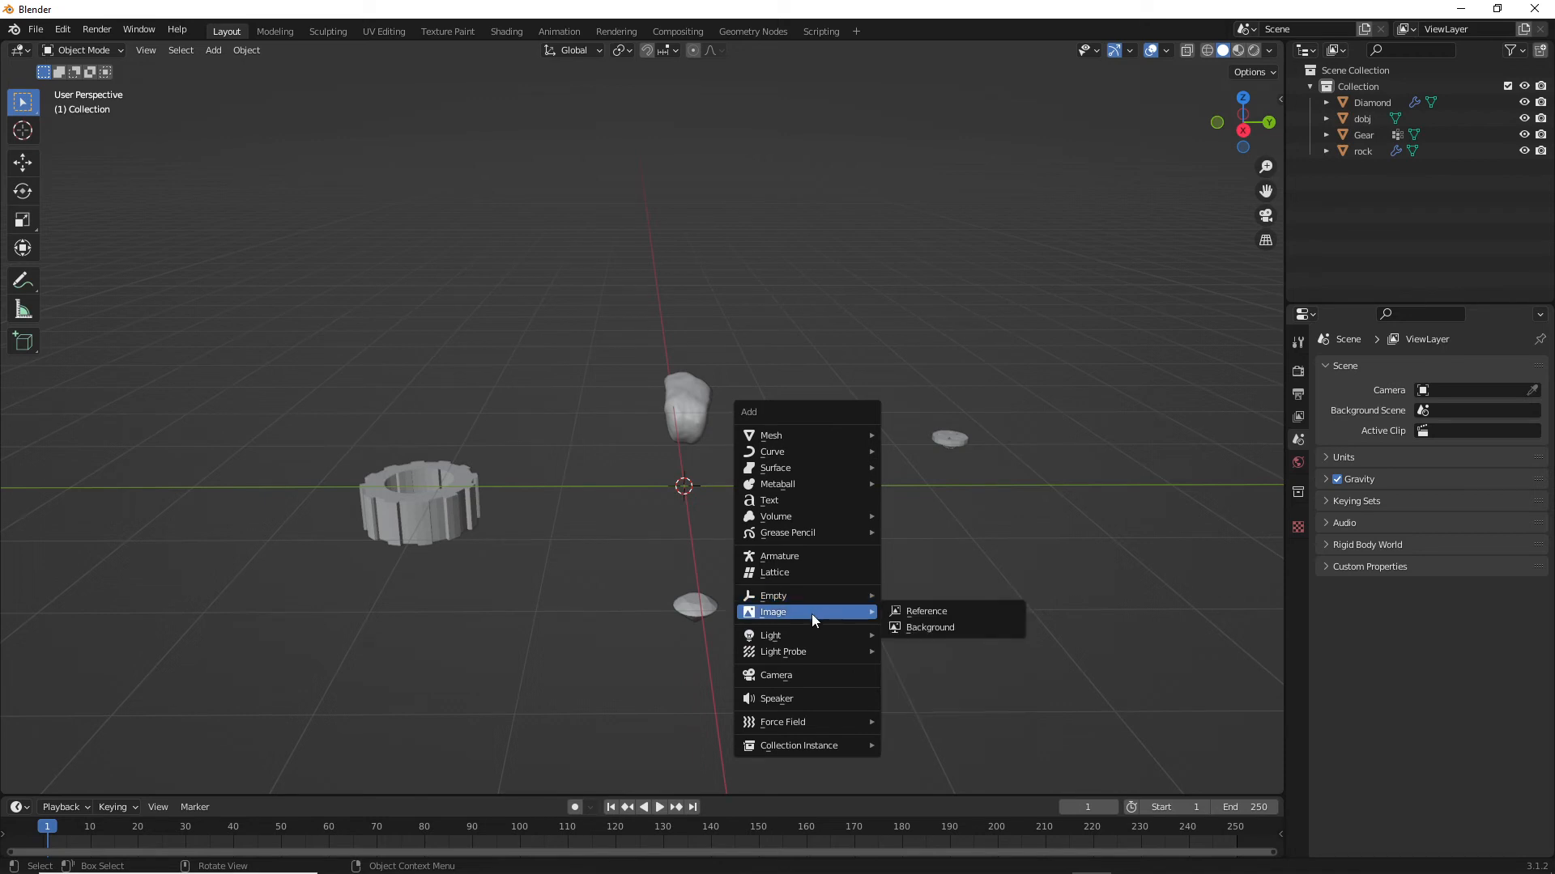
{"action": "mouse_move", "coordinate": [821, 648]}
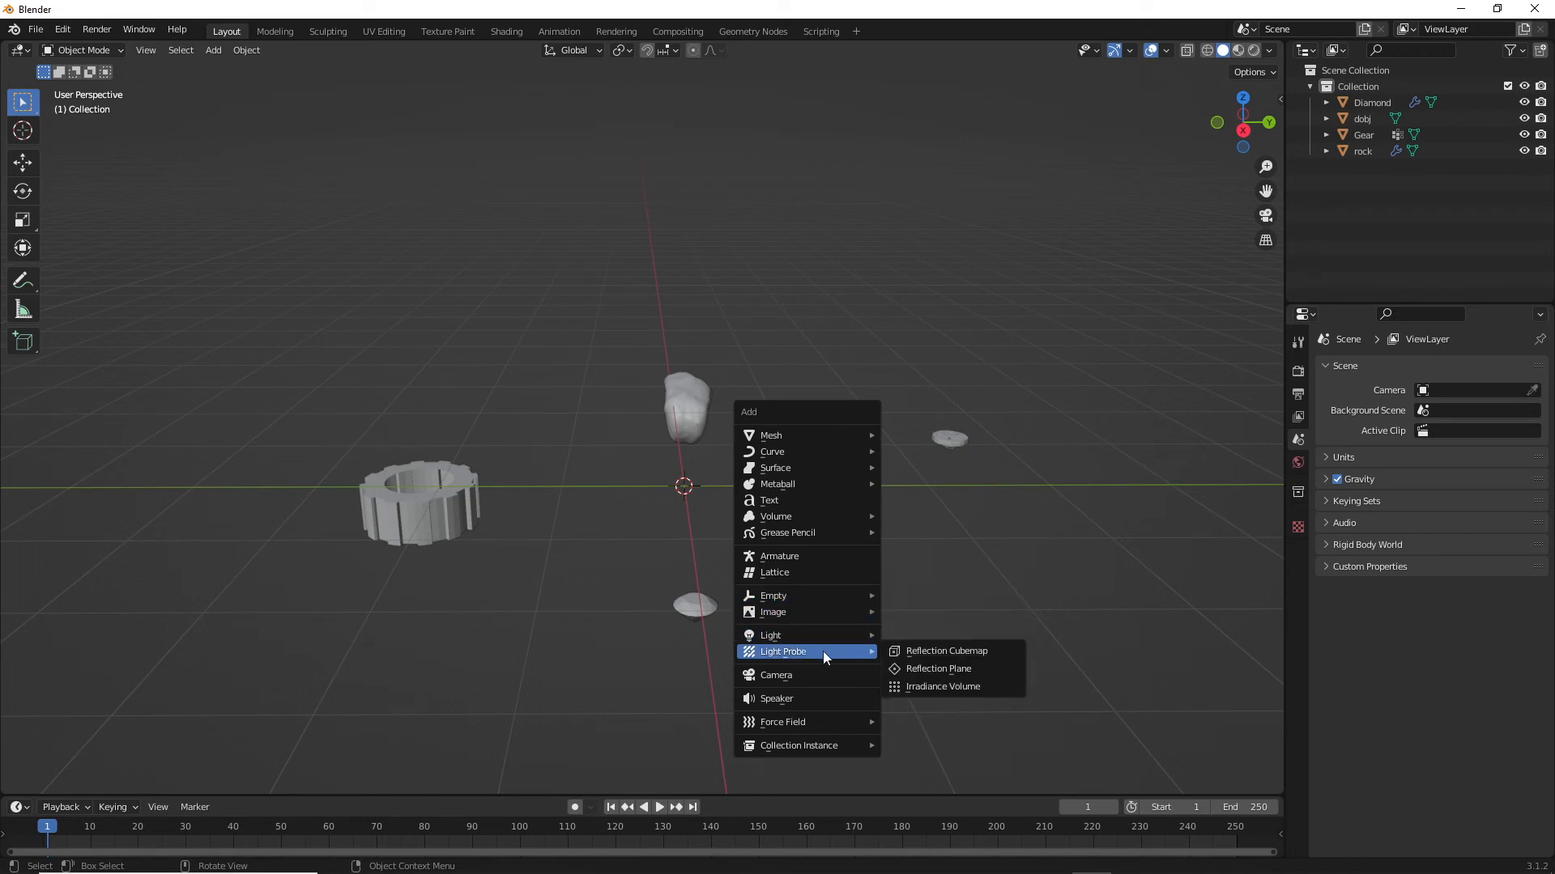
{"action": "mouse_move", "coordinate": [789, 435]}
{"action": "mouse_move", "coordinate": [964, 676]}
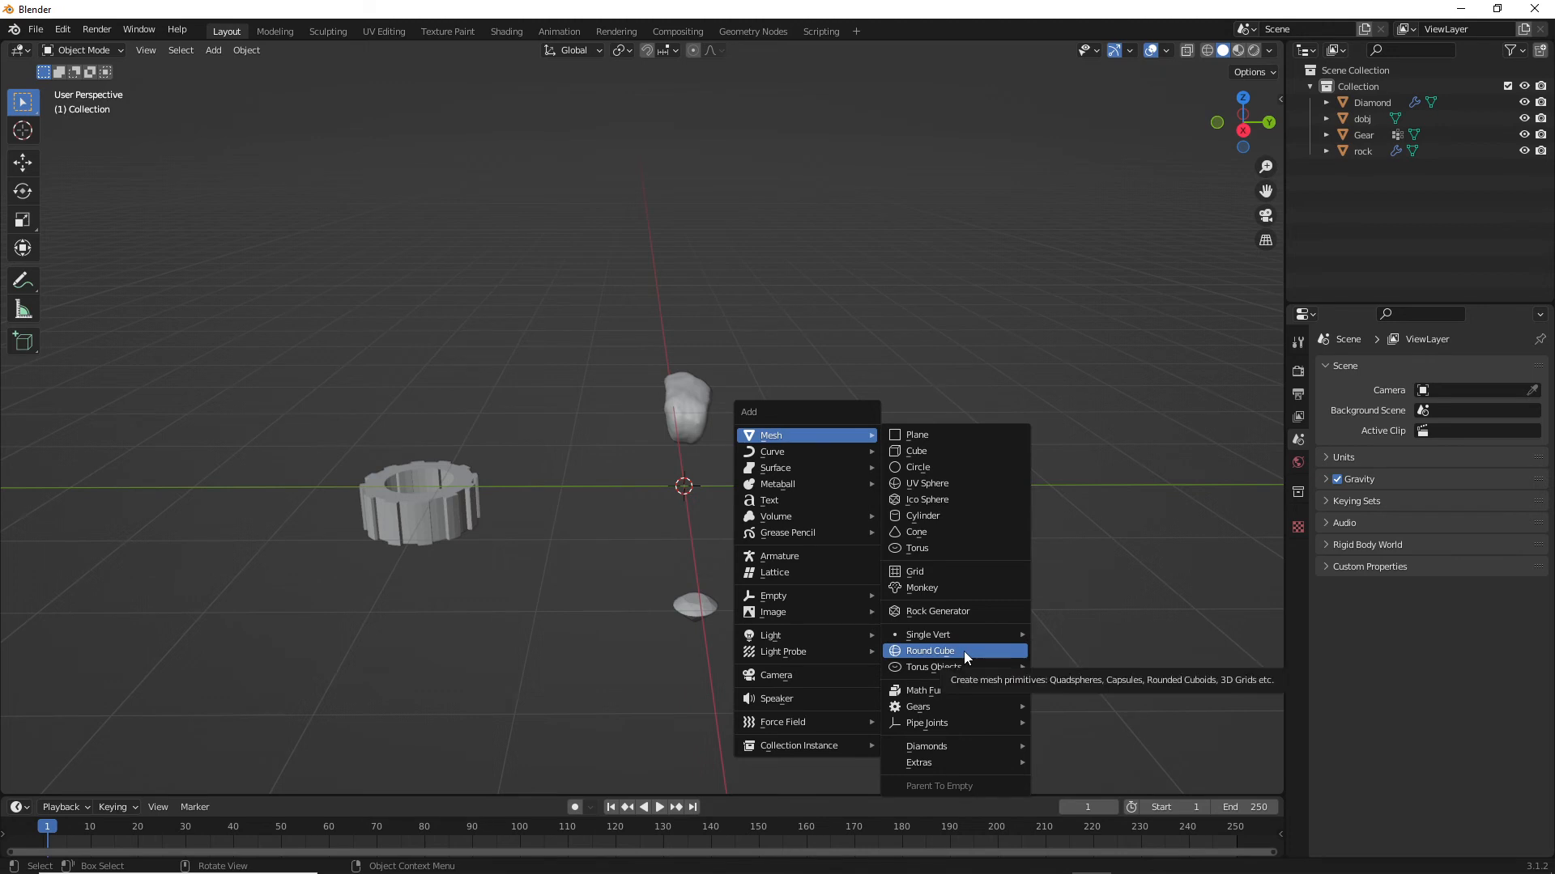
{"action": "mouse_move", "coordinate": [955, 635]}
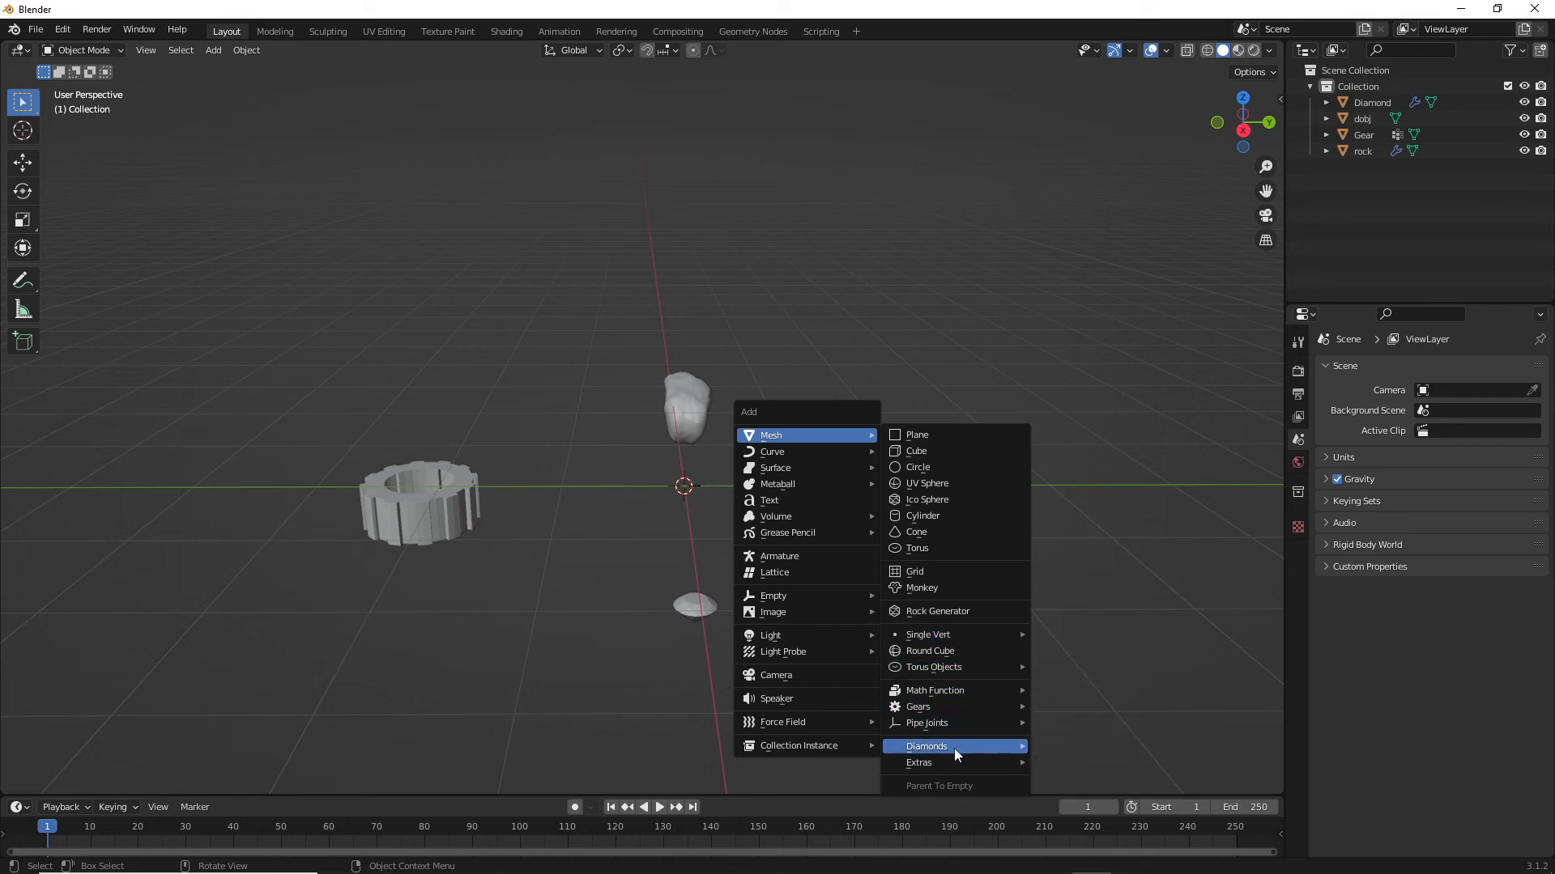
{"action": "mouse_move", "coordinate": [955, 765]}
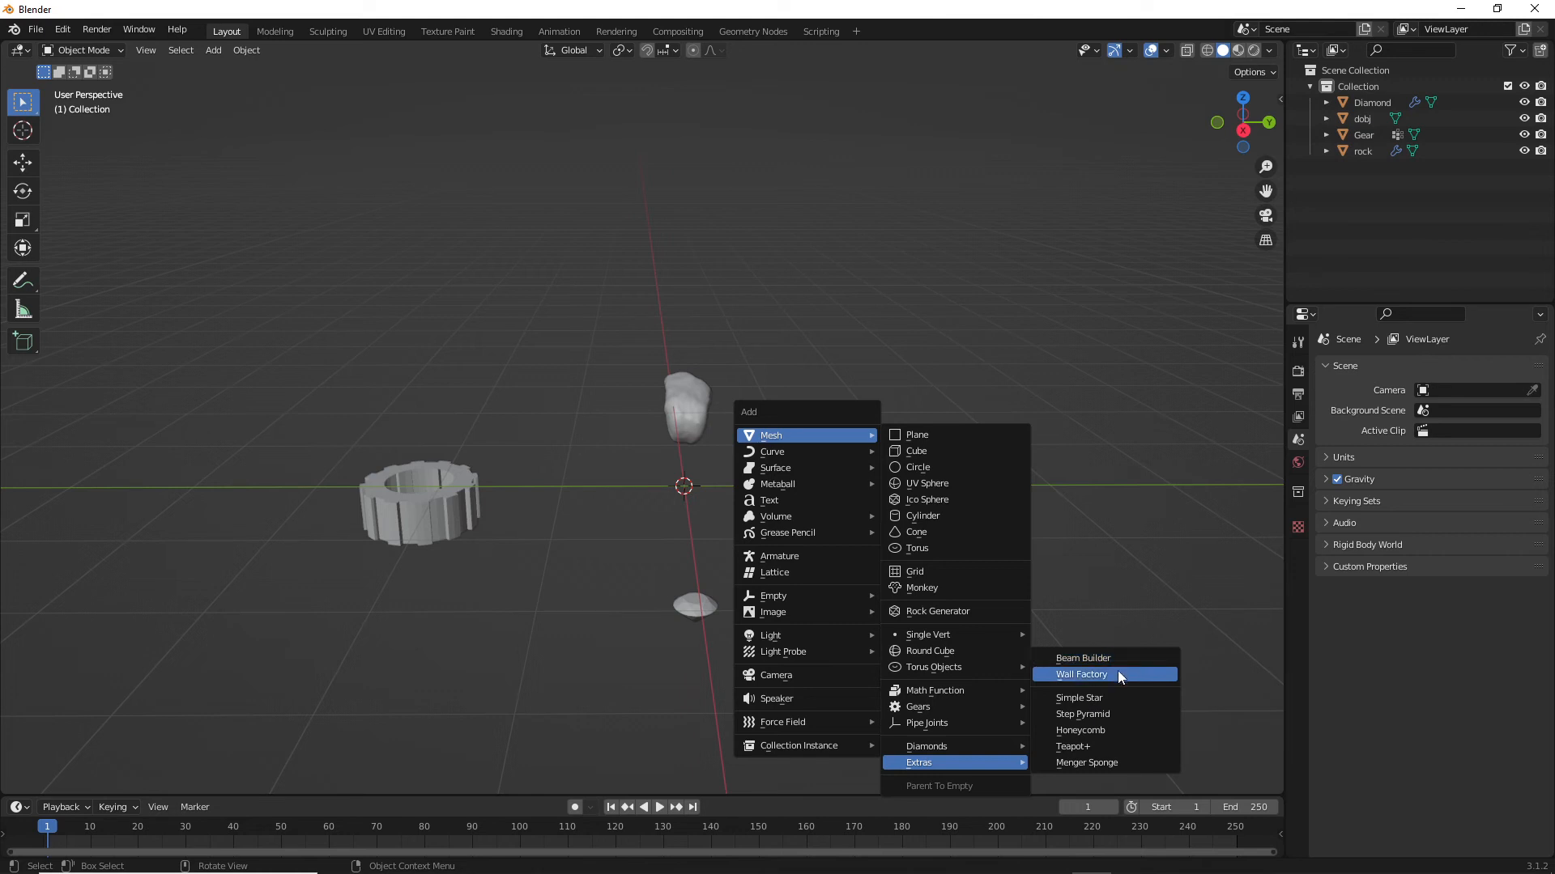
{"action": "left_click", "coordinate": [1100, 701]}
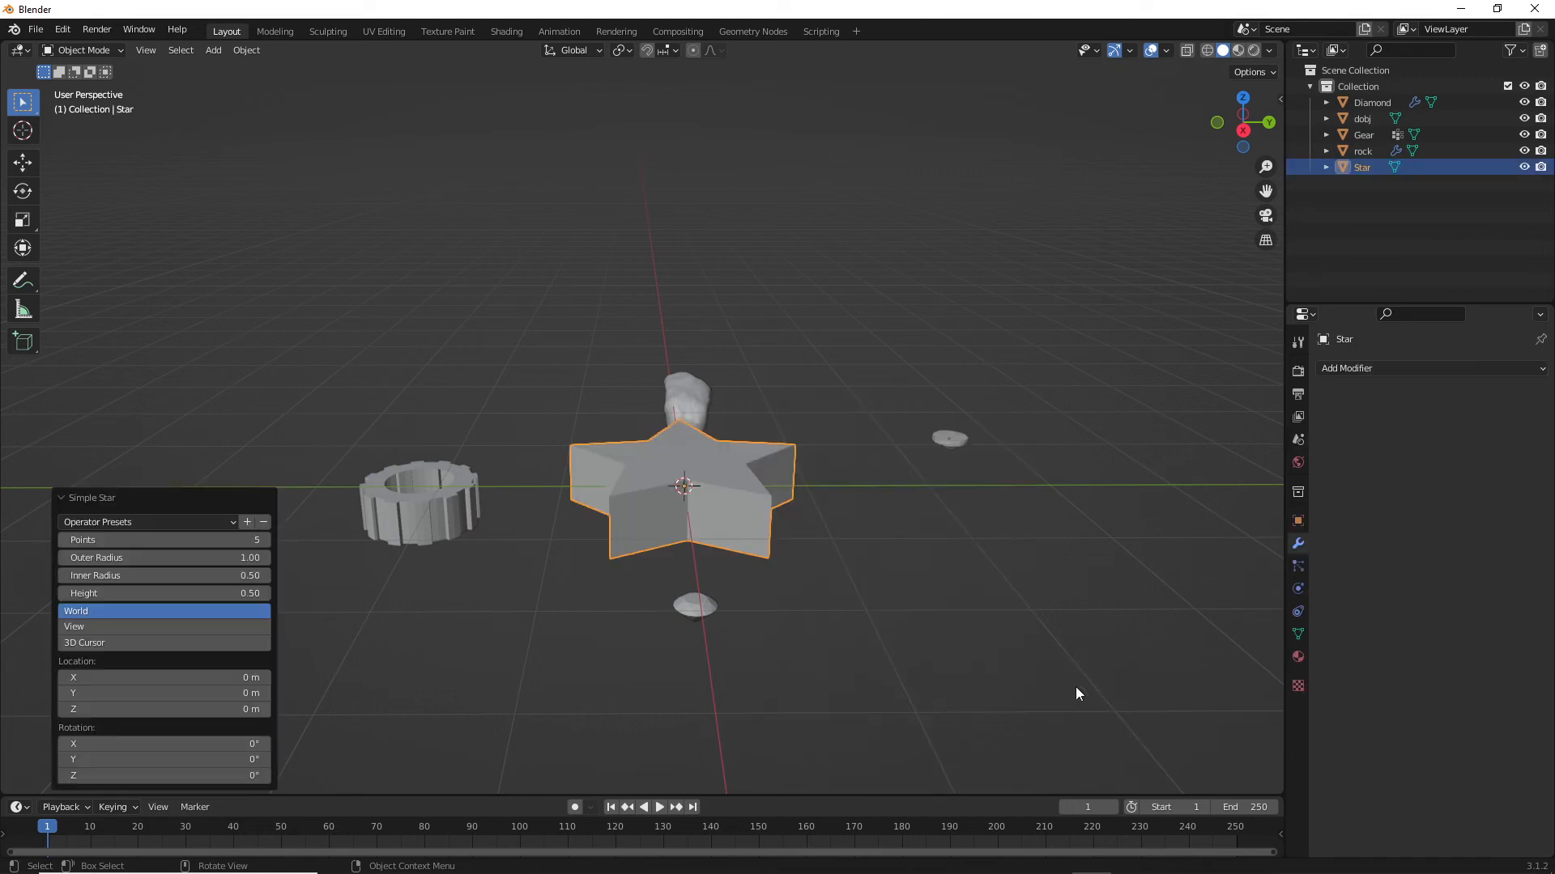
- Move the star by about X -0.38 m, Y 0.07 m and Z 0.07 m
{"action": "middle_click_drag", "start_coordinate": [779, 441], "coordinate": [635, 464]}
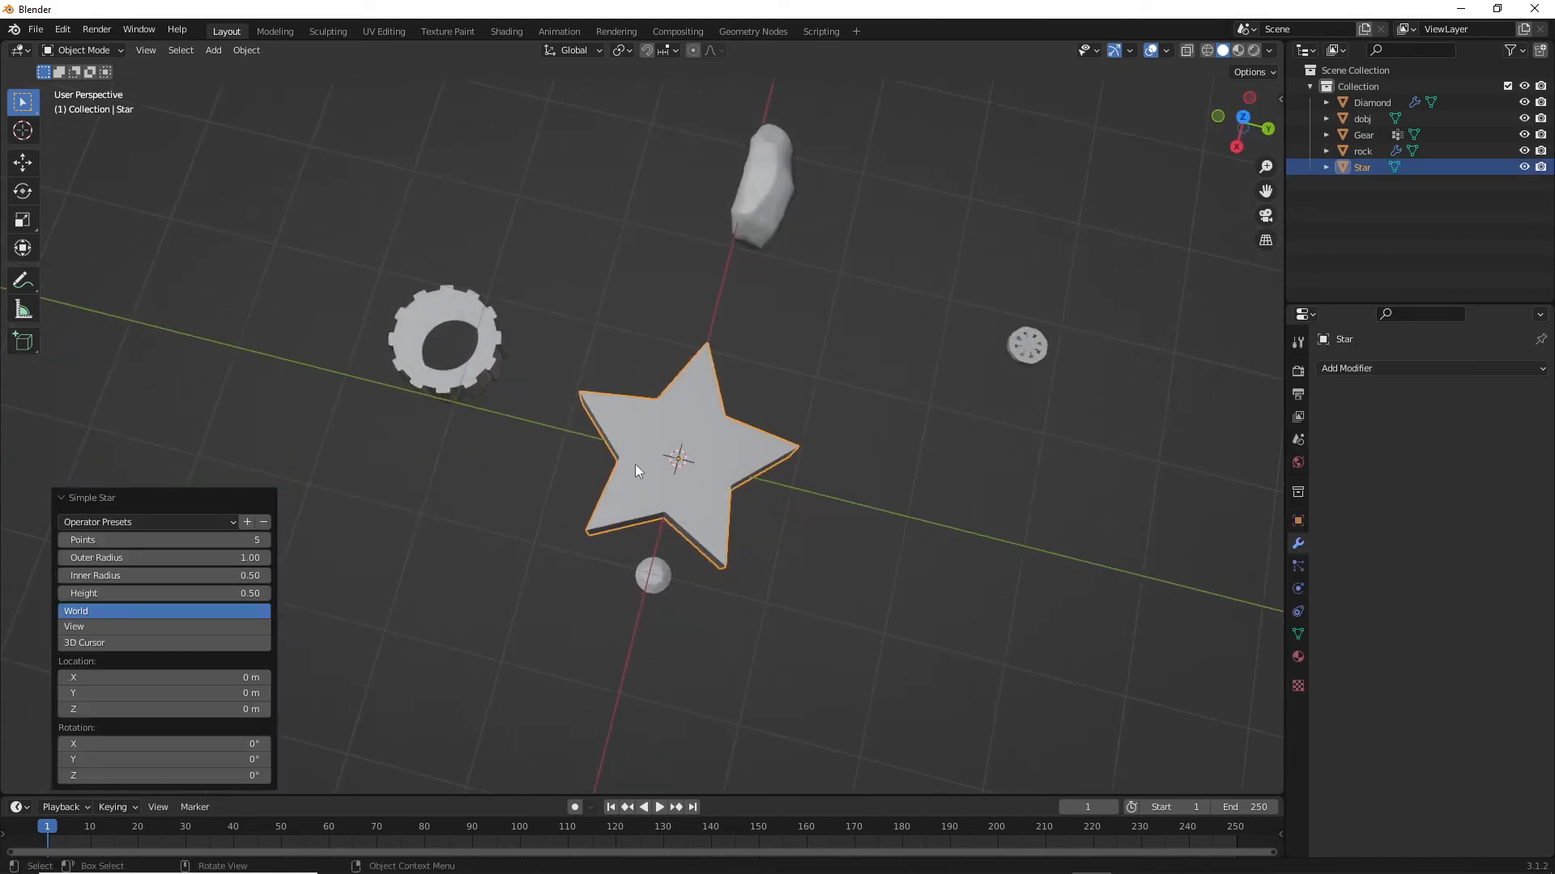
{"action": "key", "text": "g"}
{"action": "left_click", "coordinate": [766, 432]}
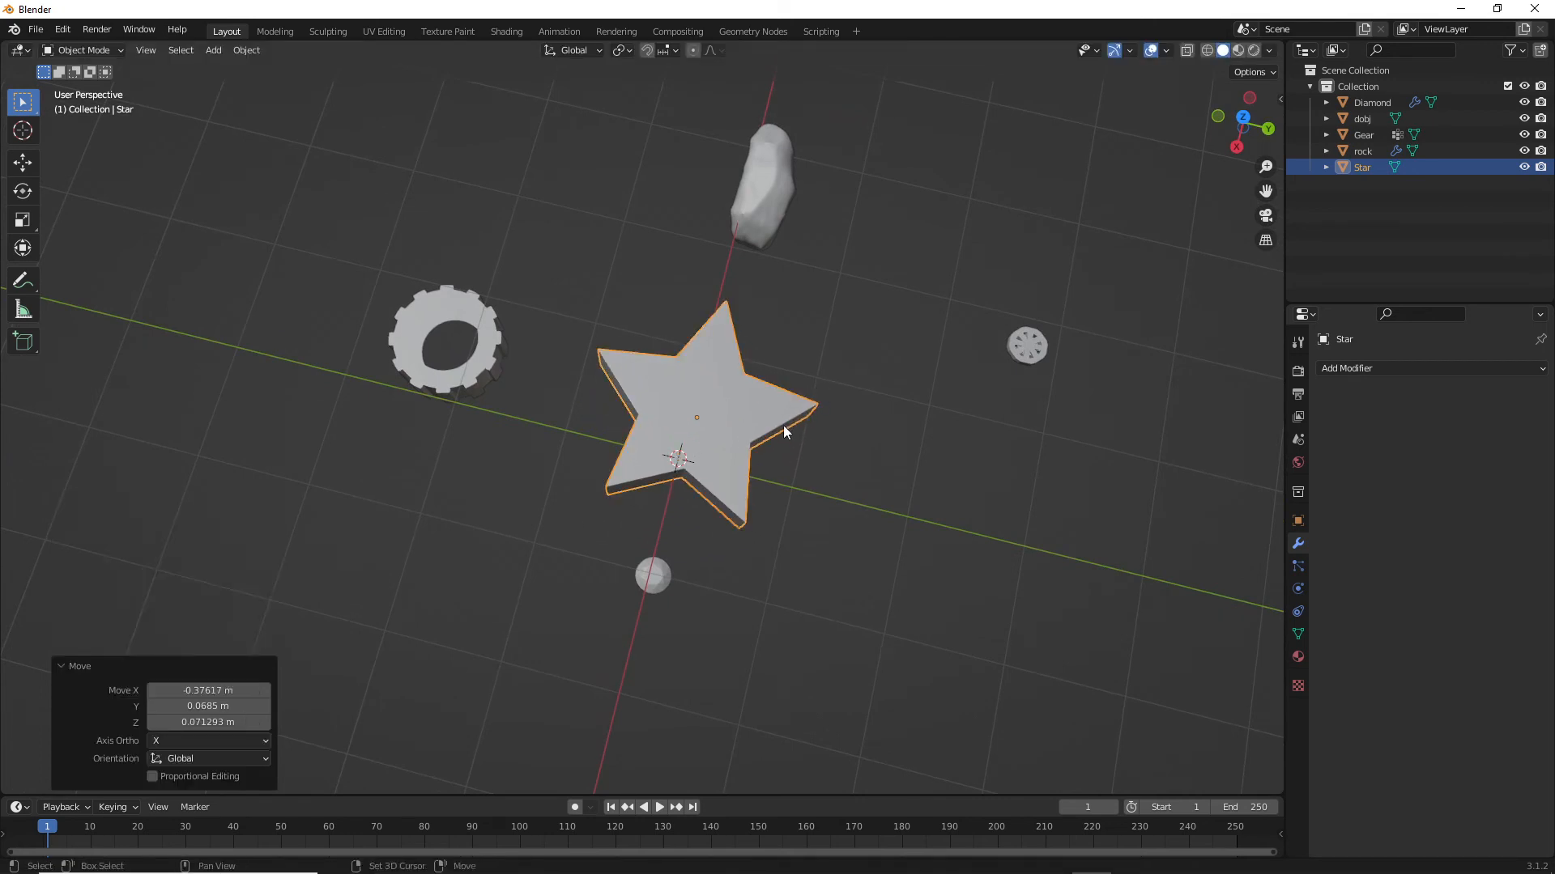
- Add a Wall Factory masonry wall with an arched opening, running from -10.00 to 10.00 with a top of 15.00
{"action": "key", "text": "shift+a"}
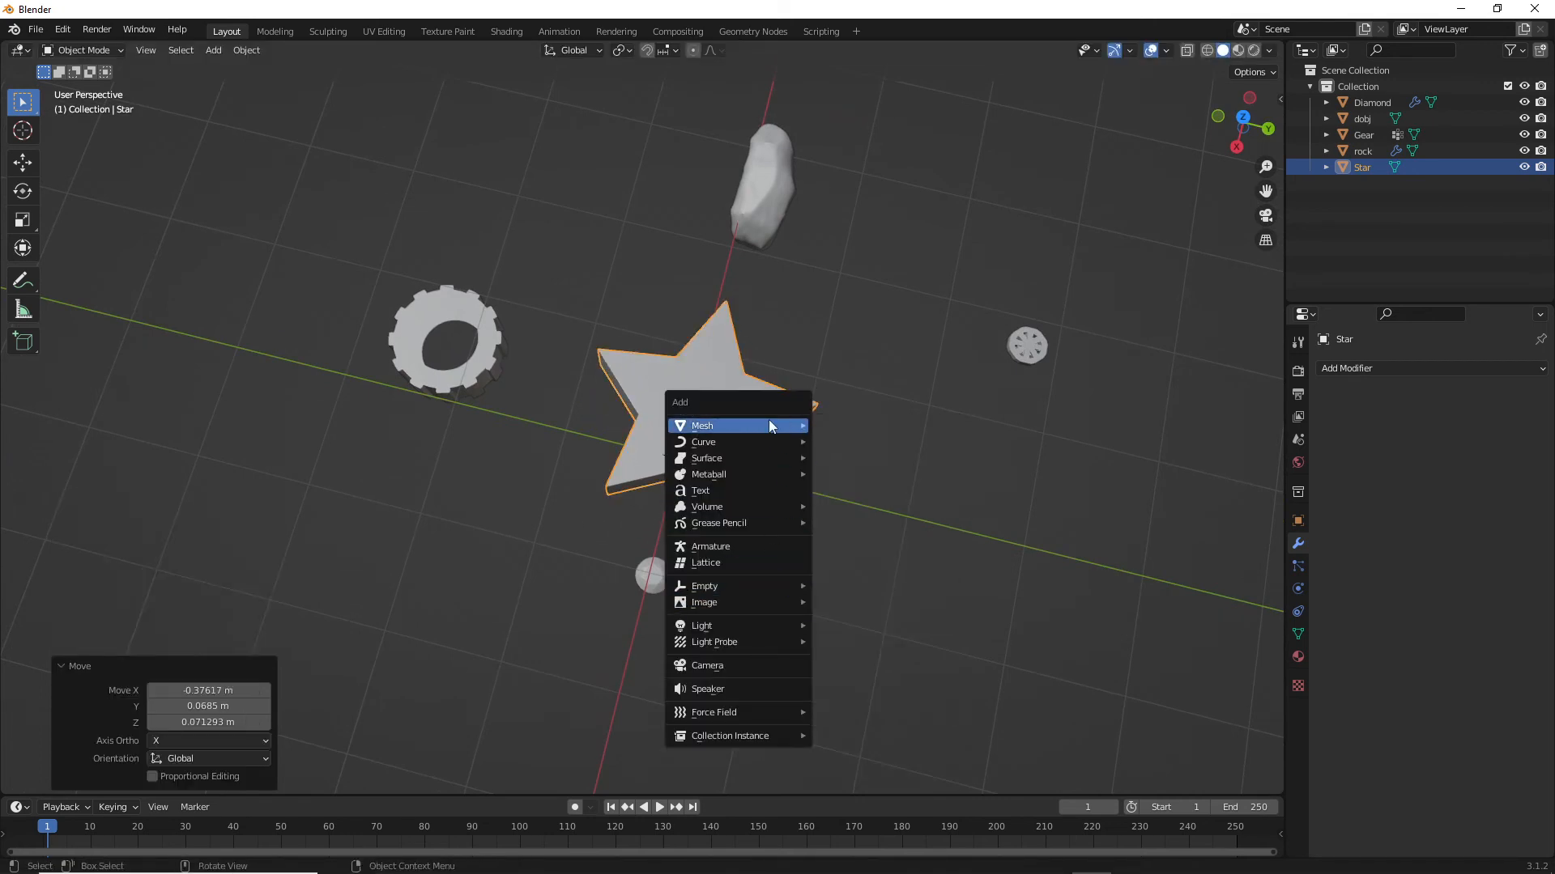
{"action": "mouse_move", "coordinate": [769, 421]}
{"action": "mouse_move", "coordinate": [897, 768]}
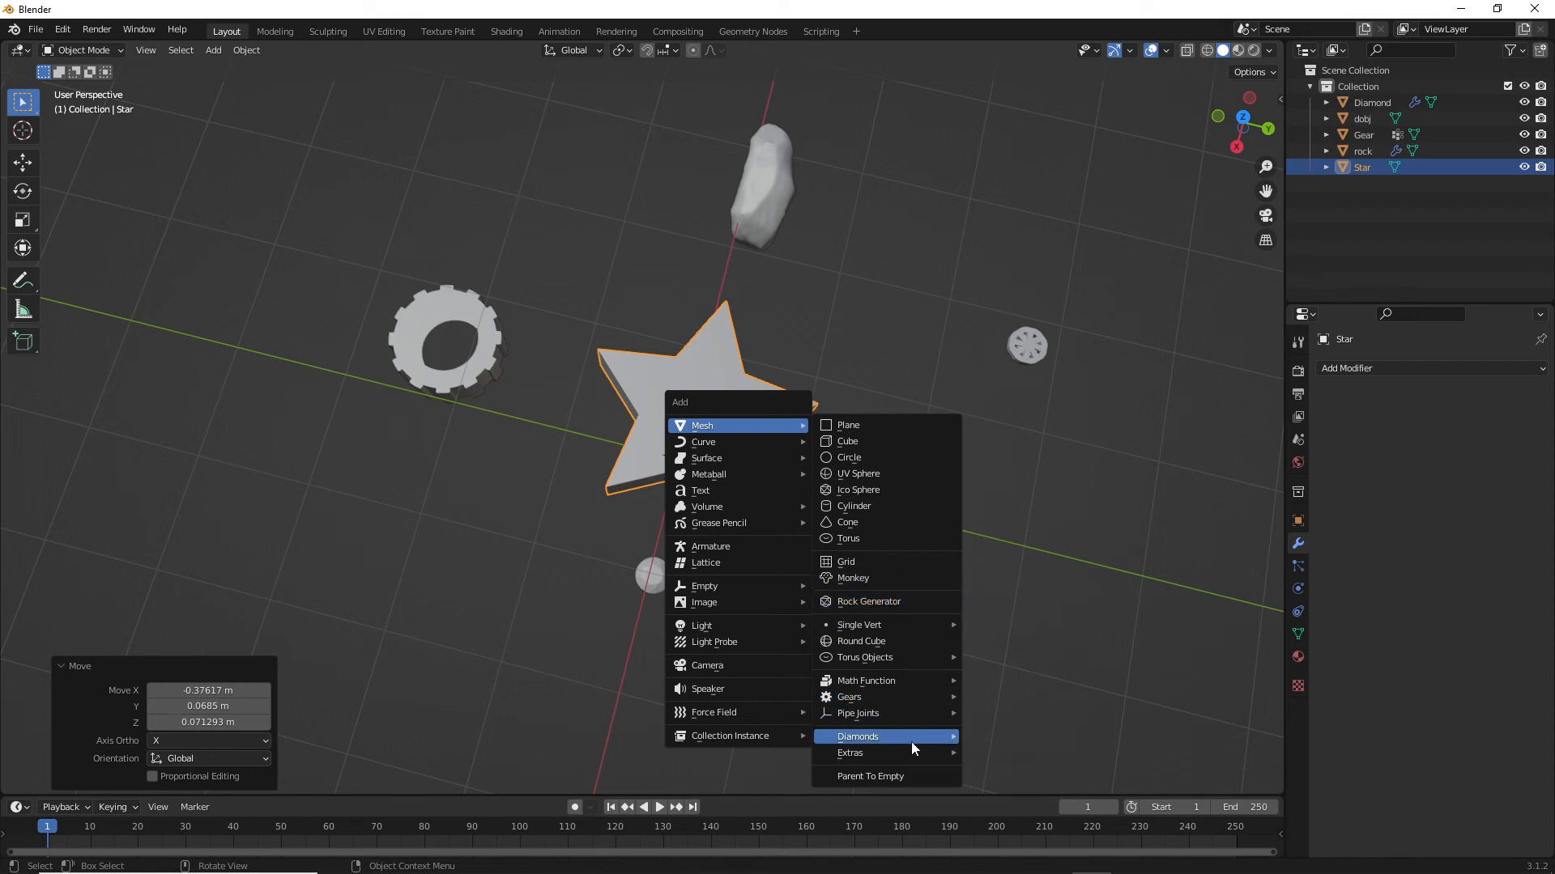
{"action": "mouse_move", "coordinate": [905, 676]}
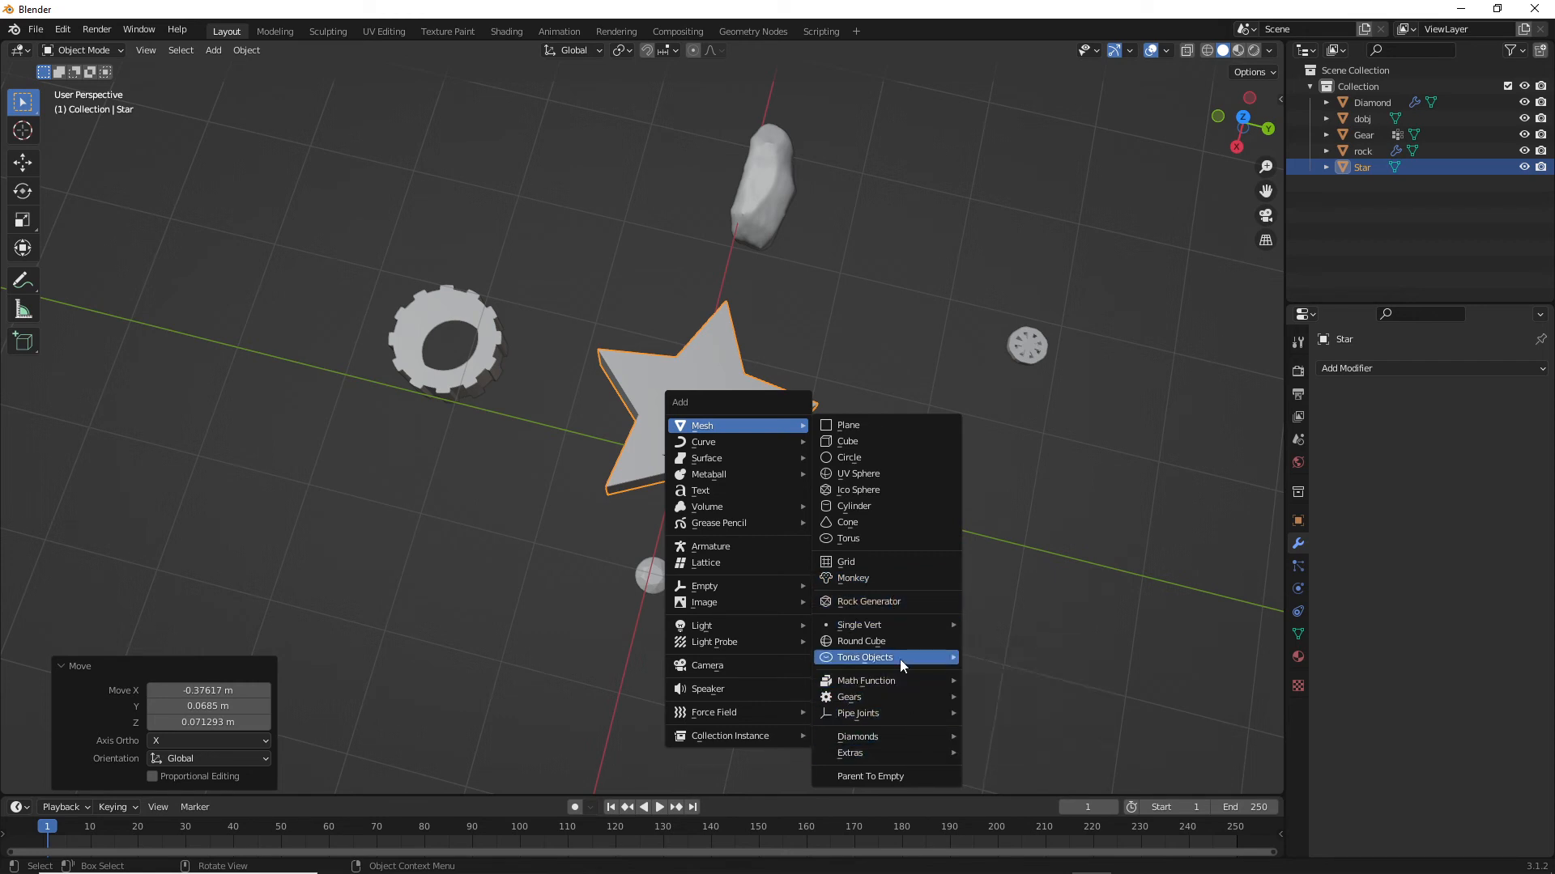
{"action": "mouse_move", "coordinate": [892, 623]}
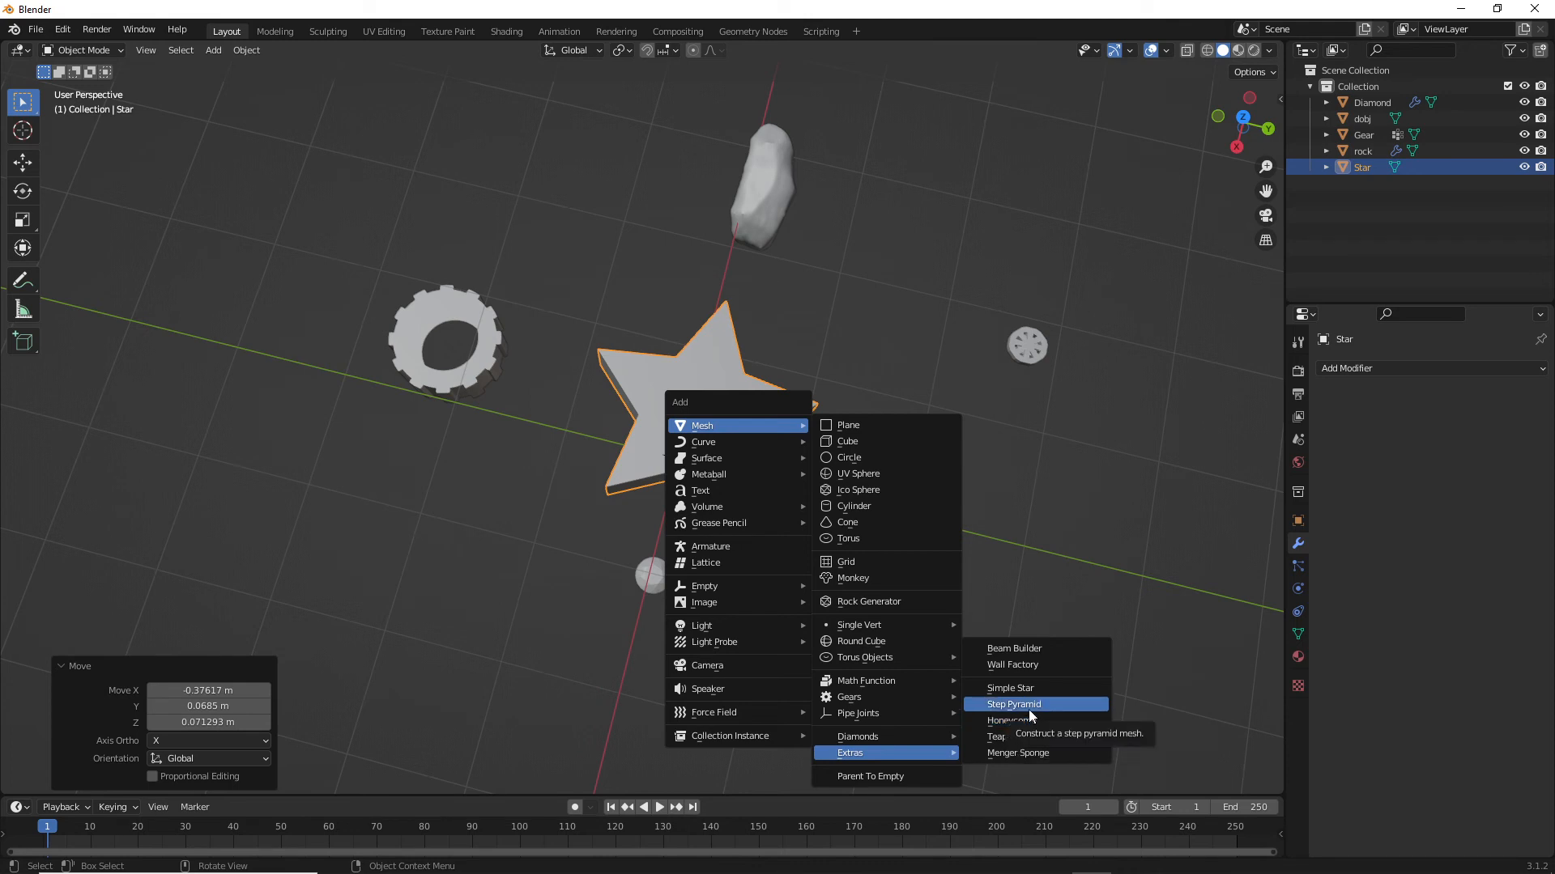
{"action": "left_click", "coordinate": [1035, 666]}
{"action": "scroll", "coordinate": [815, 492], "scroll_direction": "down", "scroll_amount": 7}
{"action": "middle_click_drag", "start_coordinate": [815, 492], "coordinate": [1020, 411]}
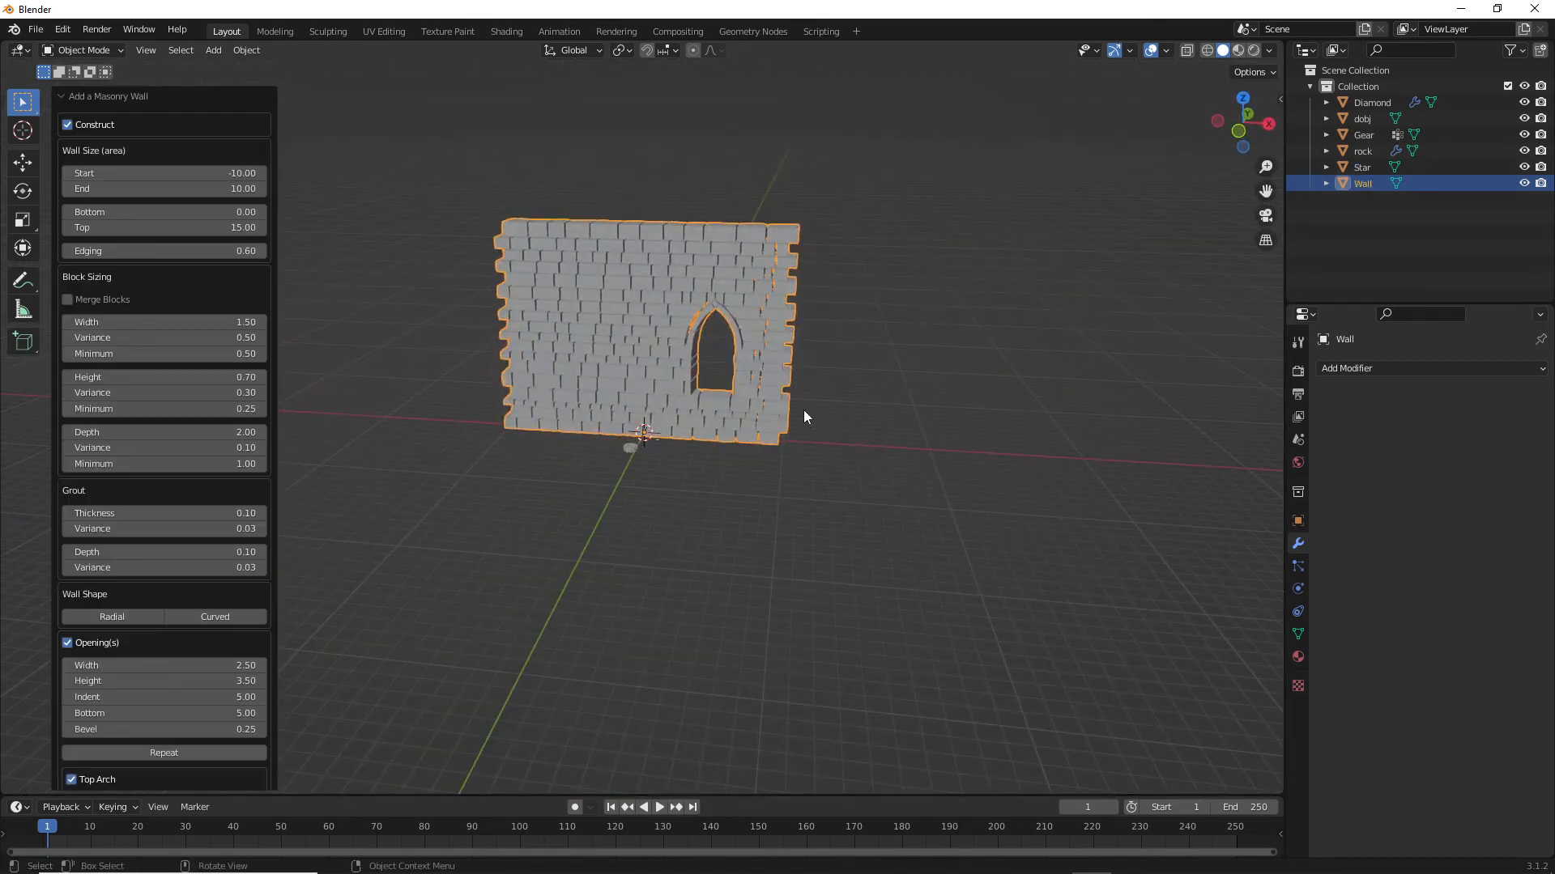
{"action": "scroll", "coordinate": [809, 415], "scroll_direction": "up", "scroll_amount": 4}
{"action": "scroll", "coordinate": [842, 436], "scroll_direction": "down", "scroll_amount": 3}
{"action": "middle_click_drag", "start_coordinate": [843, 437], "coordinate": [937, 410]}
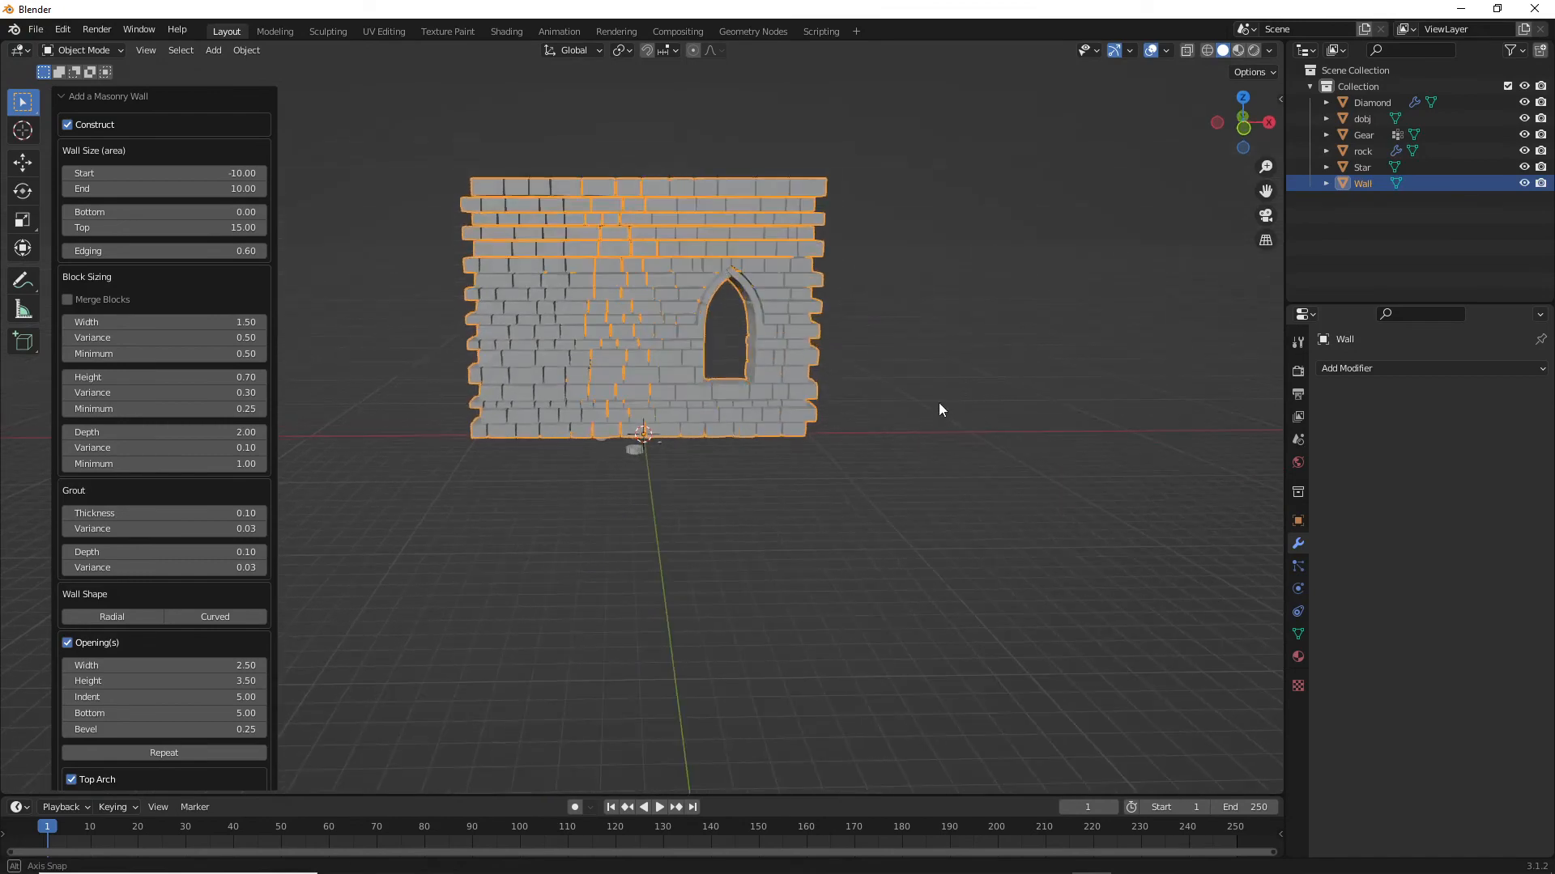
- In edit mode, move the whole wall mesh by about X -15.39 m, Y 0.37 m and Z -0.28 m
{"action": "key", "text": "Tab"}
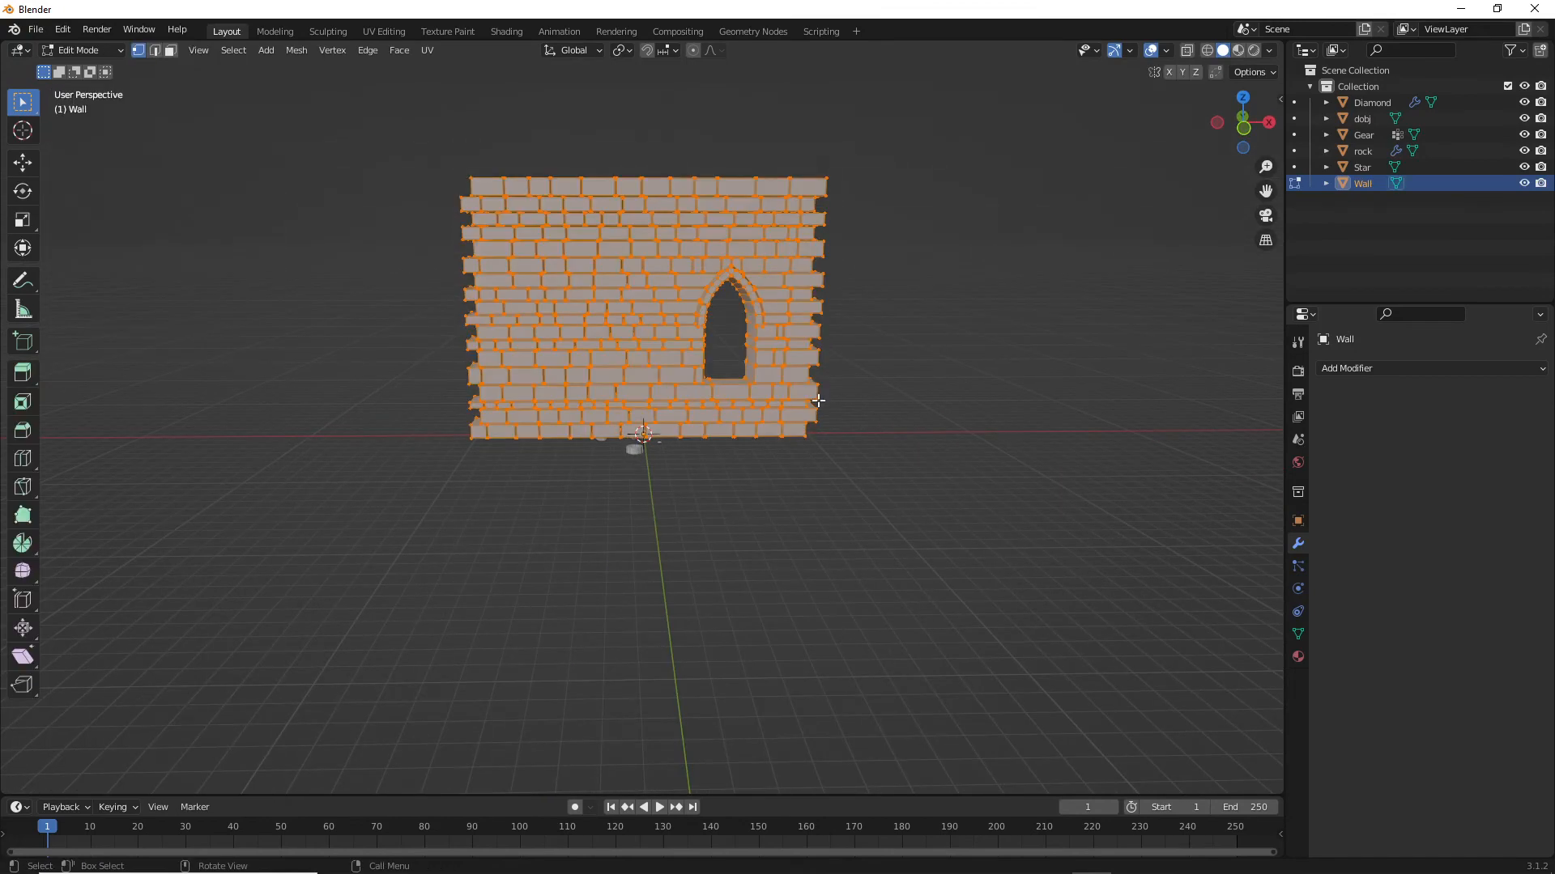
{"action": "key", "text": "g"}
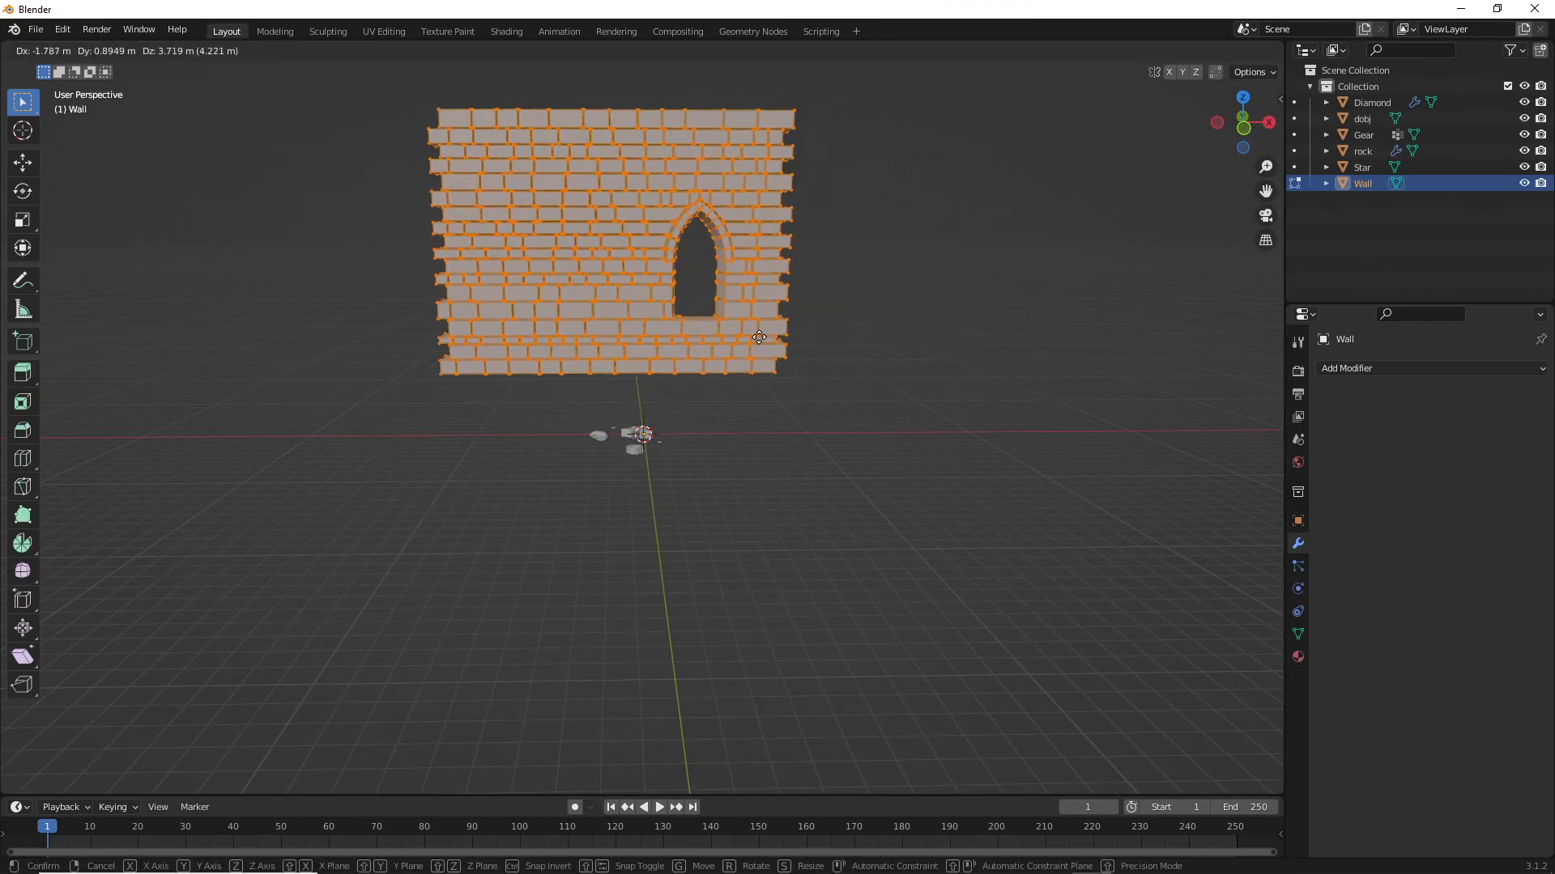
{"action": "left_click", "coordinate": [550, 407]}
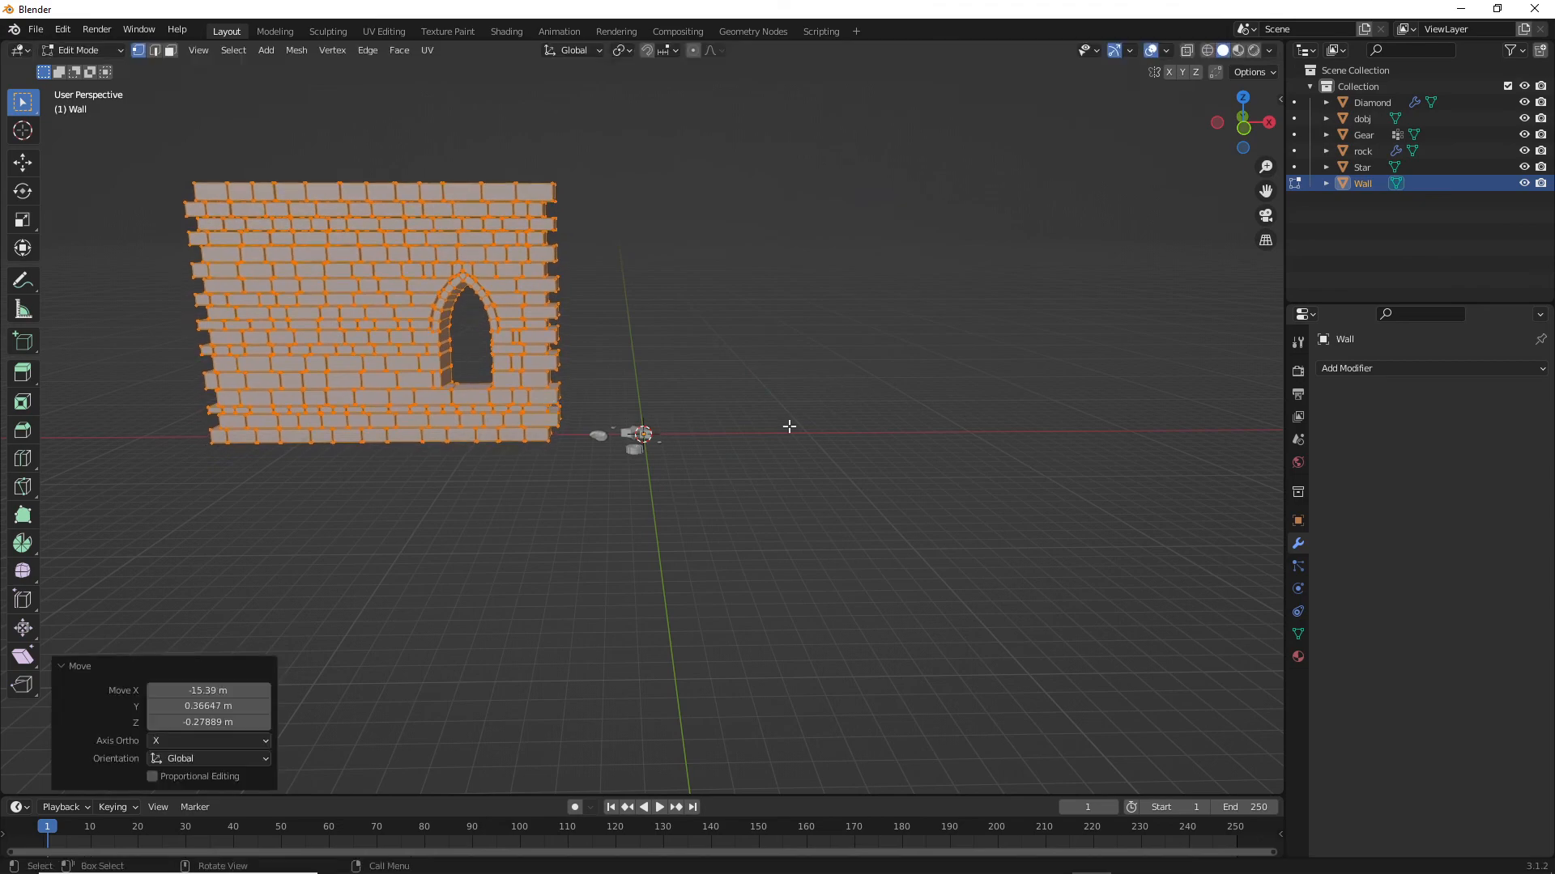
- Box-select all of the wall's vertices and extend the outliner selection to every object from Diamond to Wall
{"action": "left_click", "coordinate": [712, 400]}
{"action": "middle_click_drag", "start_coordinate": [794, 376], "coordinate": [750, 357]}
{"action": "scroll", "coordinate": [728, 433], "scroll_direction": "up", "scroll_amount": 3}
{"action": "scroll", "coordinate": [722, 381], "scroll_direction": "down", "scroll_amount": 3}
{"action": "left_click_drag", "start_coordinate": [192, 175], "coordinate": [821, 574]}
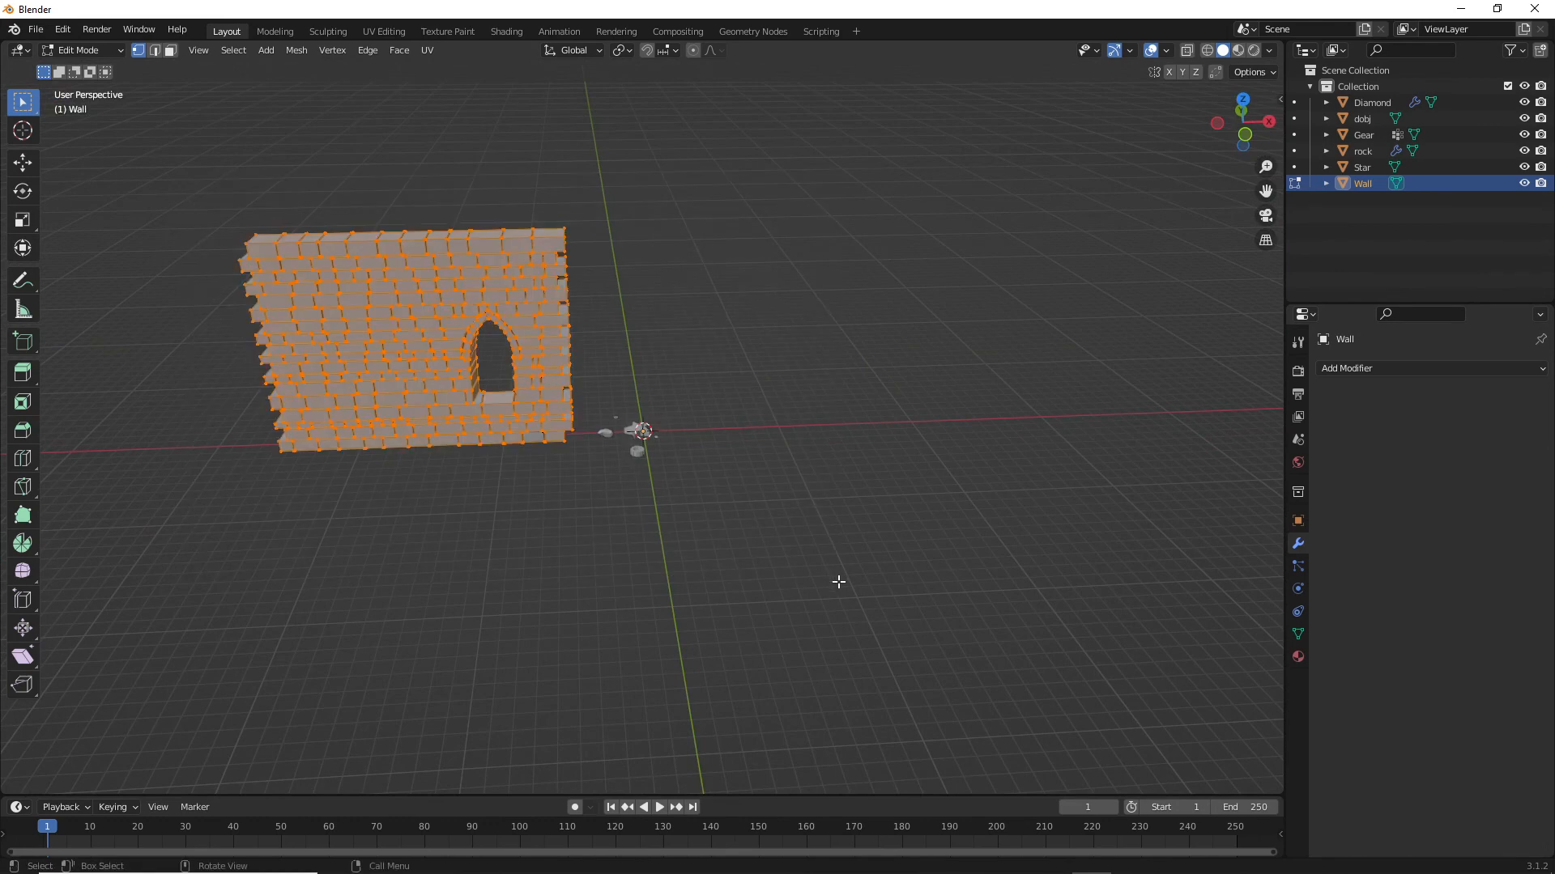
{"action": "left_click", "coordinate": [1362, 105], "text": "shift"}
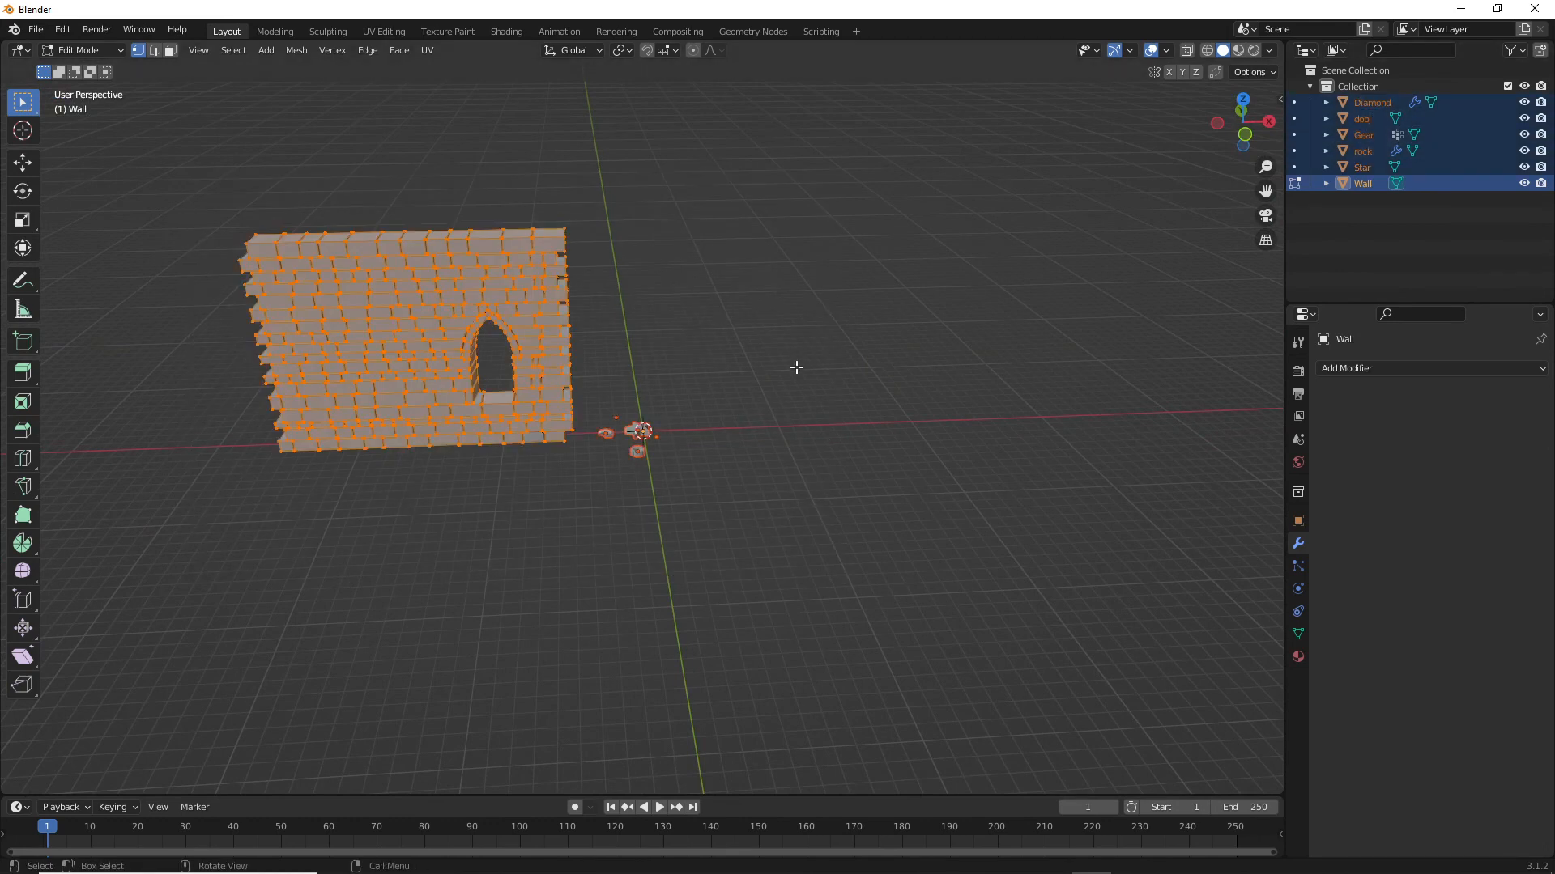
{"action": "scroll", "coordinate": [752, 400], "scroll_direction": "up", "scroll_amount": 4}
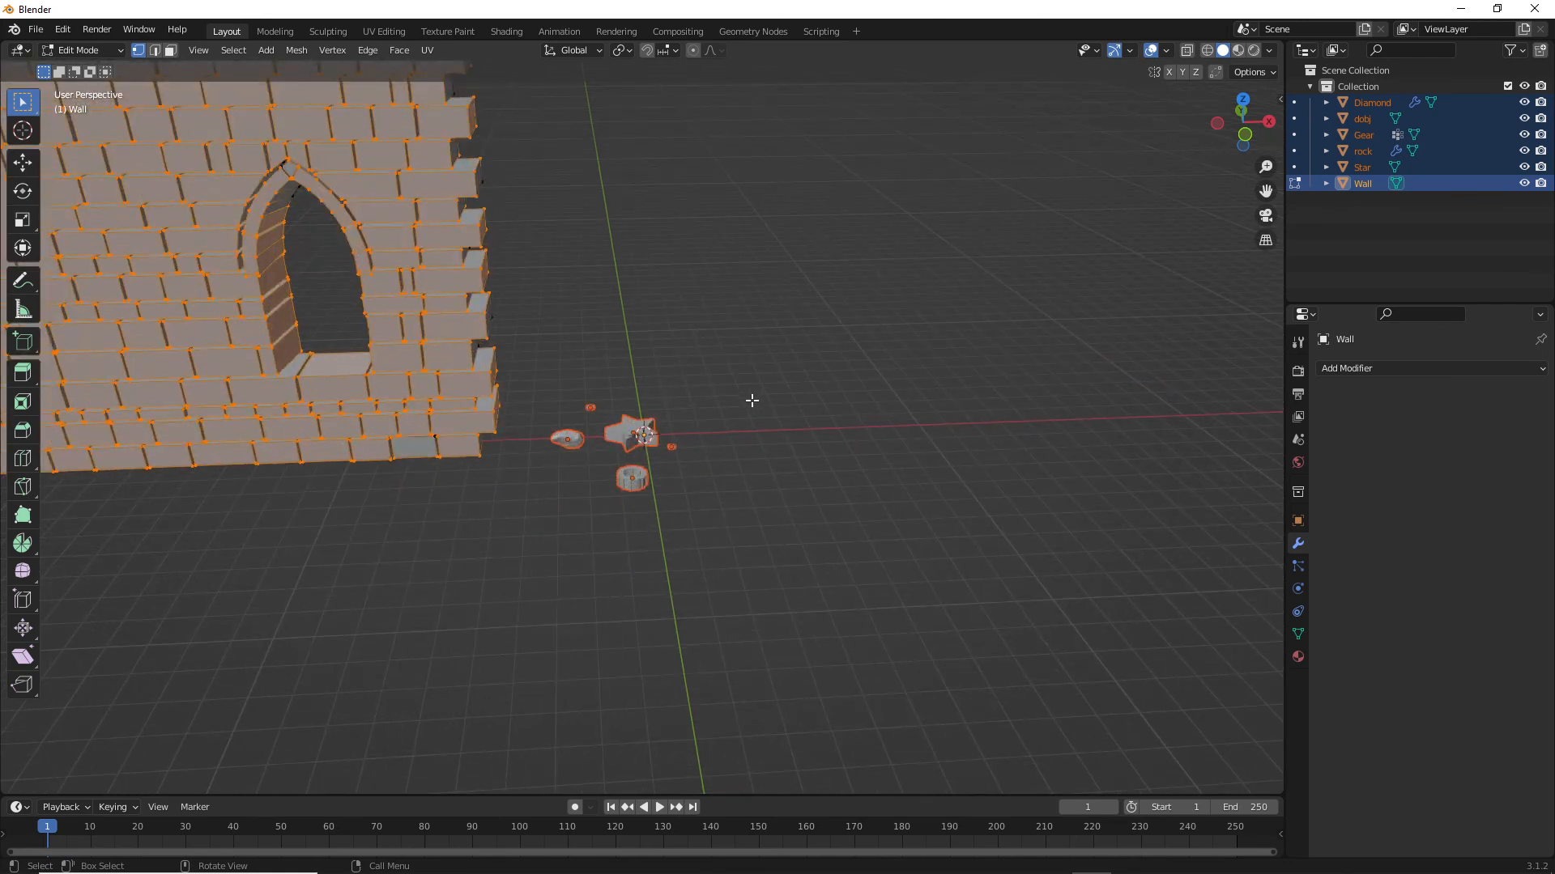
- Deselect the wall's vertices and reduce the outliner selection to the dobj object only
{"action": "left_click", "coordinate": [712, 393]}
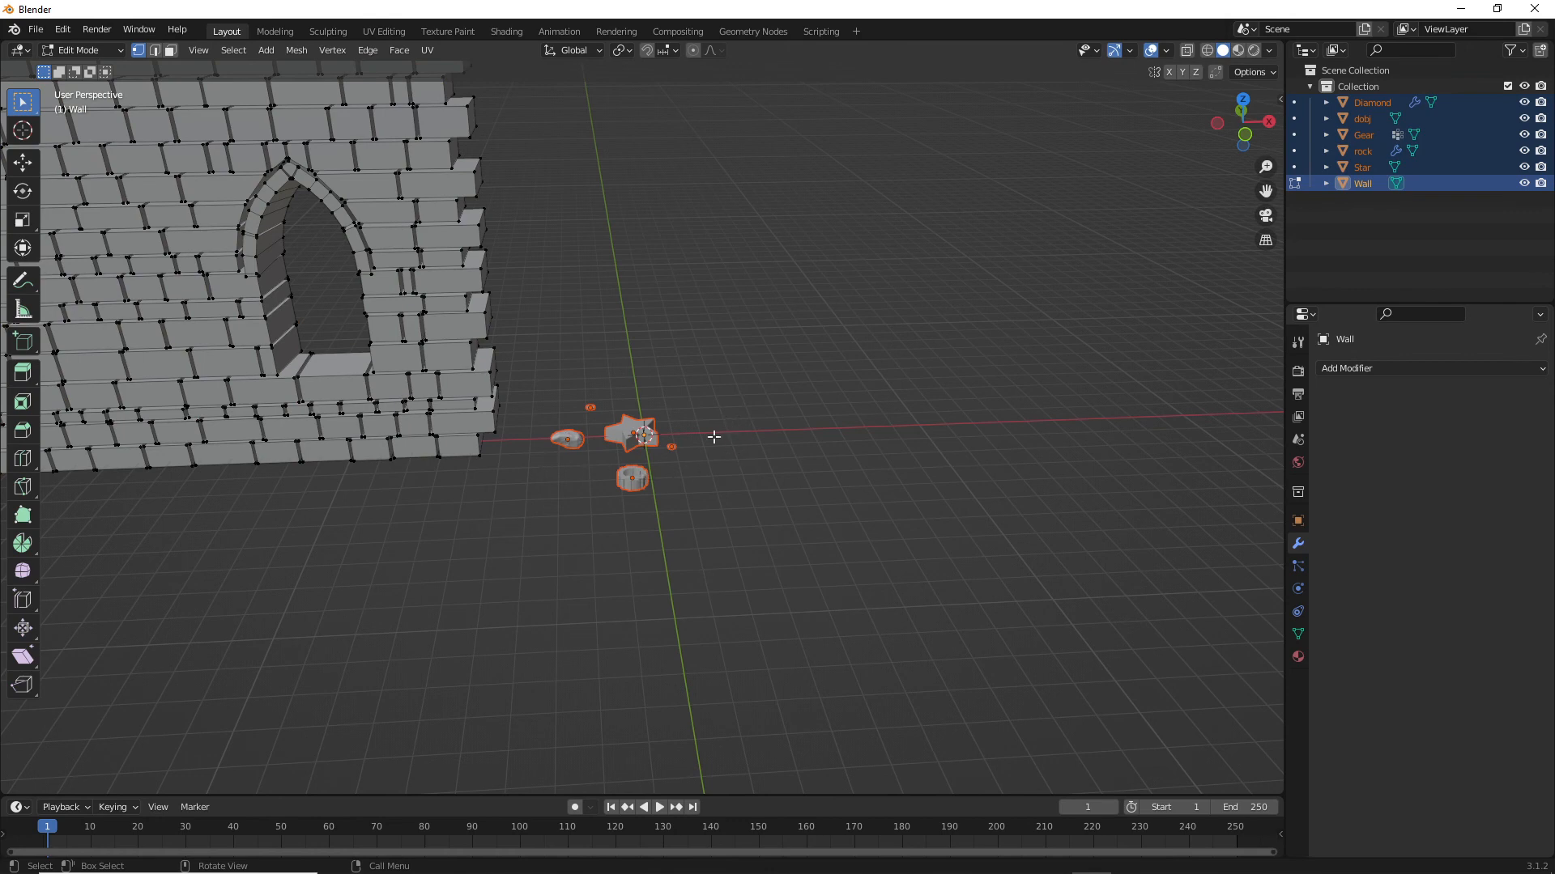
{"action": "left_click", "coordinate": [1363, 167]}
{"action": "left_click", "coordinate": [1372, 120]}
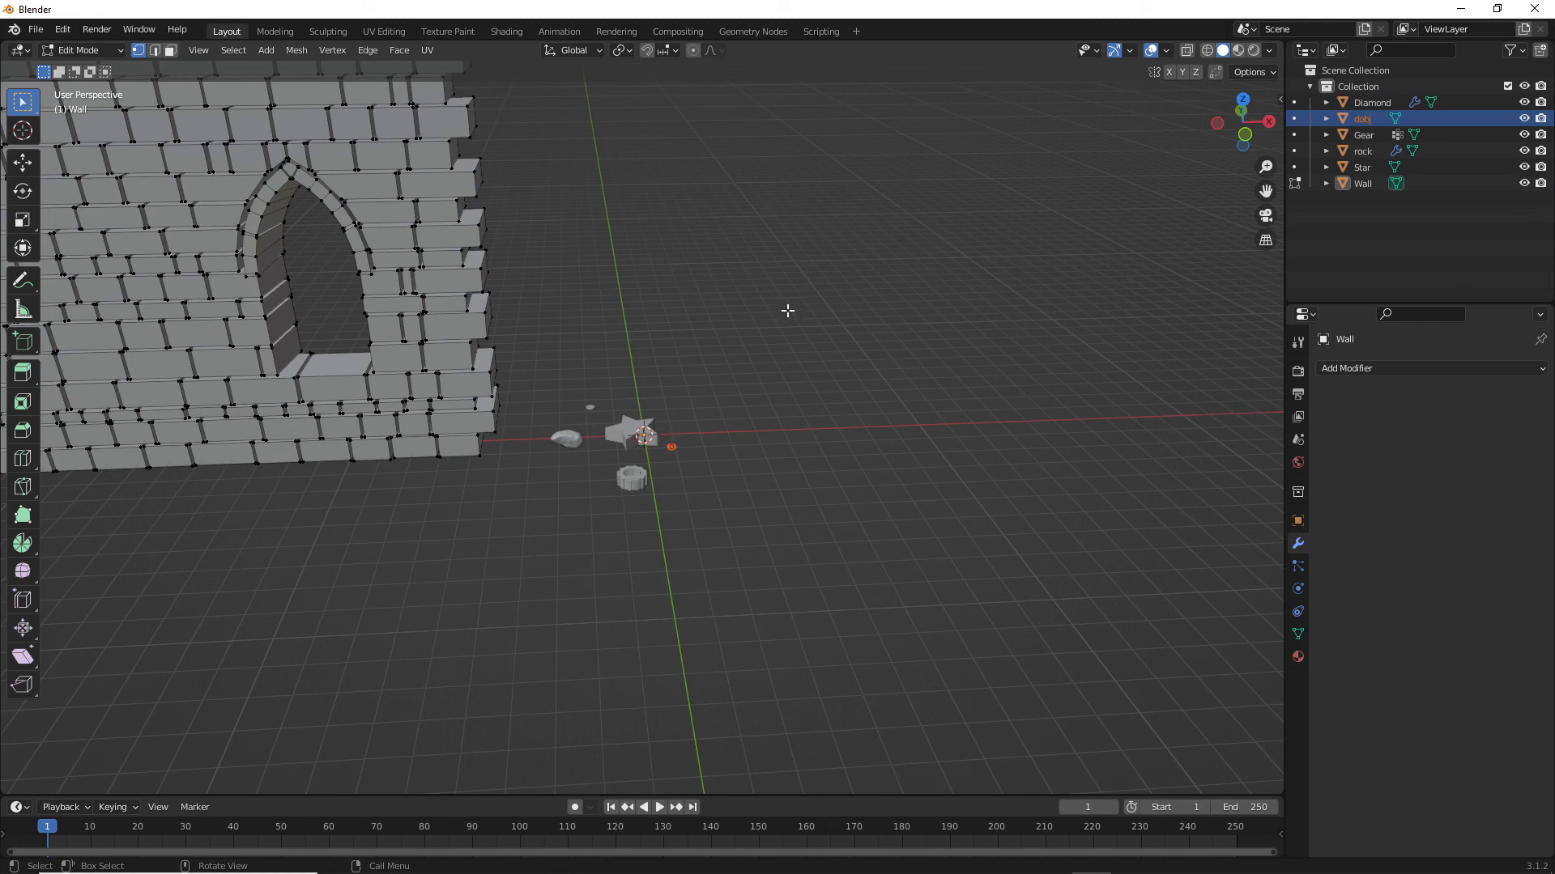
{"action": "scroll", "coordinate": [788, 310], "scroll_direction": "down", "scroll_amount": 4}
{"action": "scroll", "coordinate": [788, 310], "scroll_direction": "up", "scroll_amount": 3}
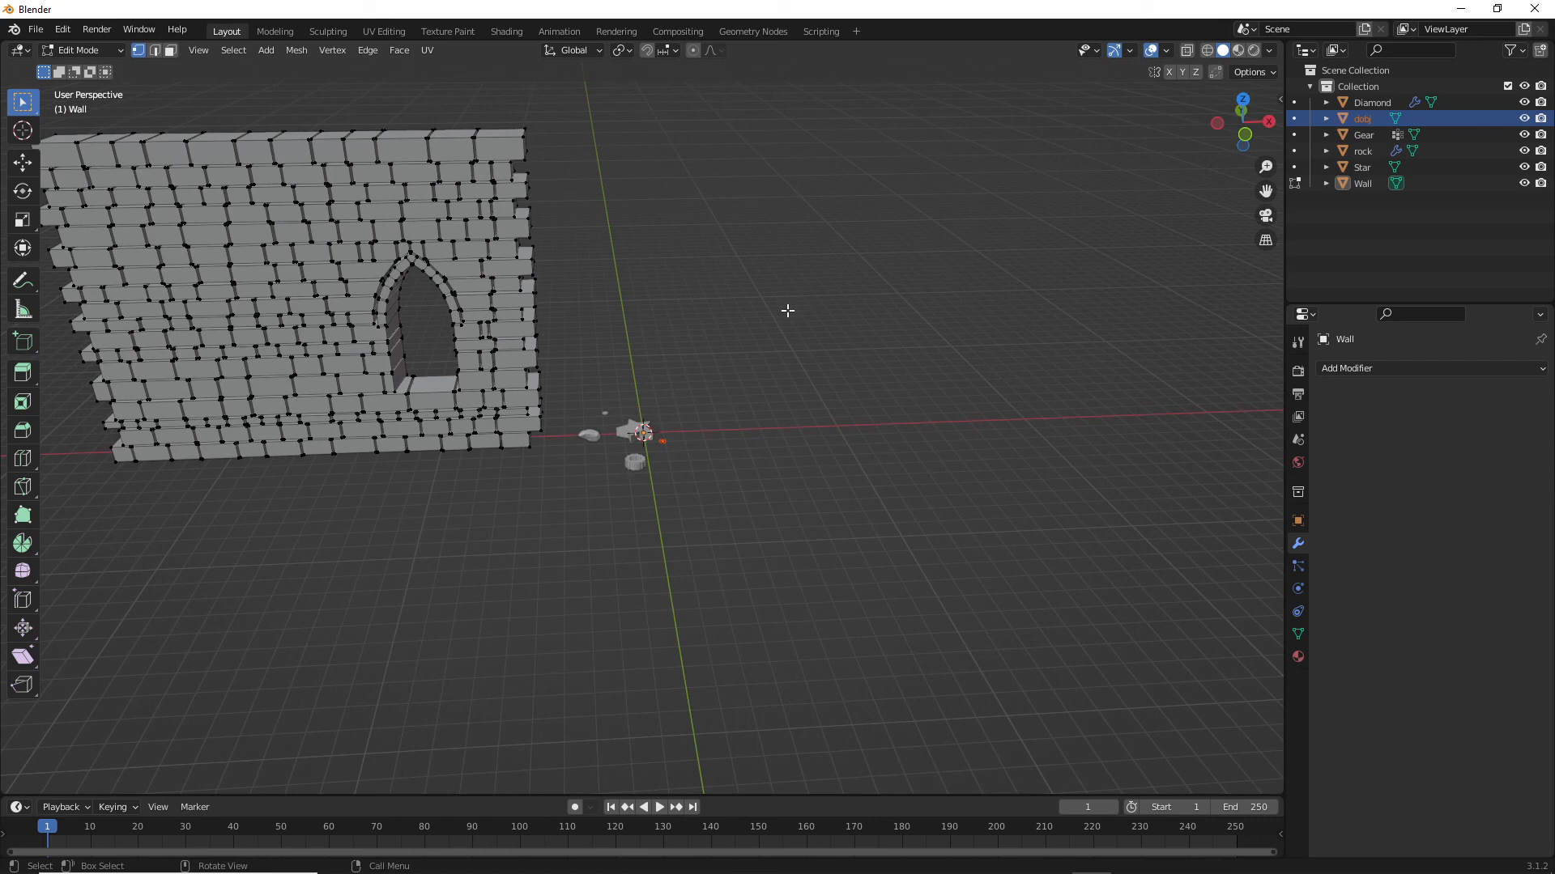
{"action": "key", "text": "shift+a"}
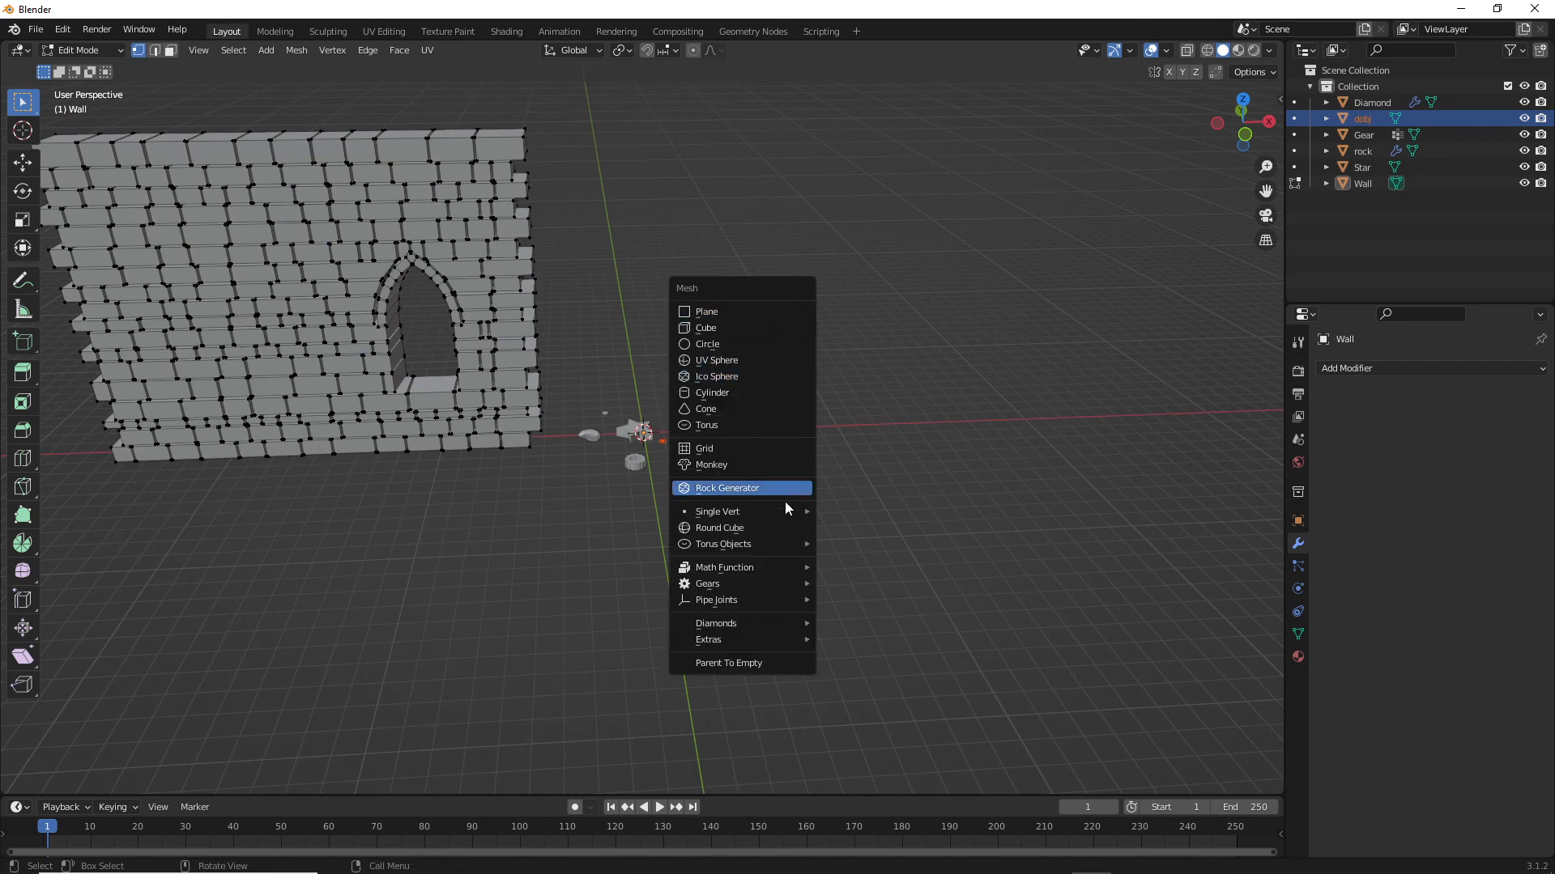
{"action": "mouse_move", "coordinate": [784, 544]}
{"action": "mouse_move", "coordinate": [755, 599]}
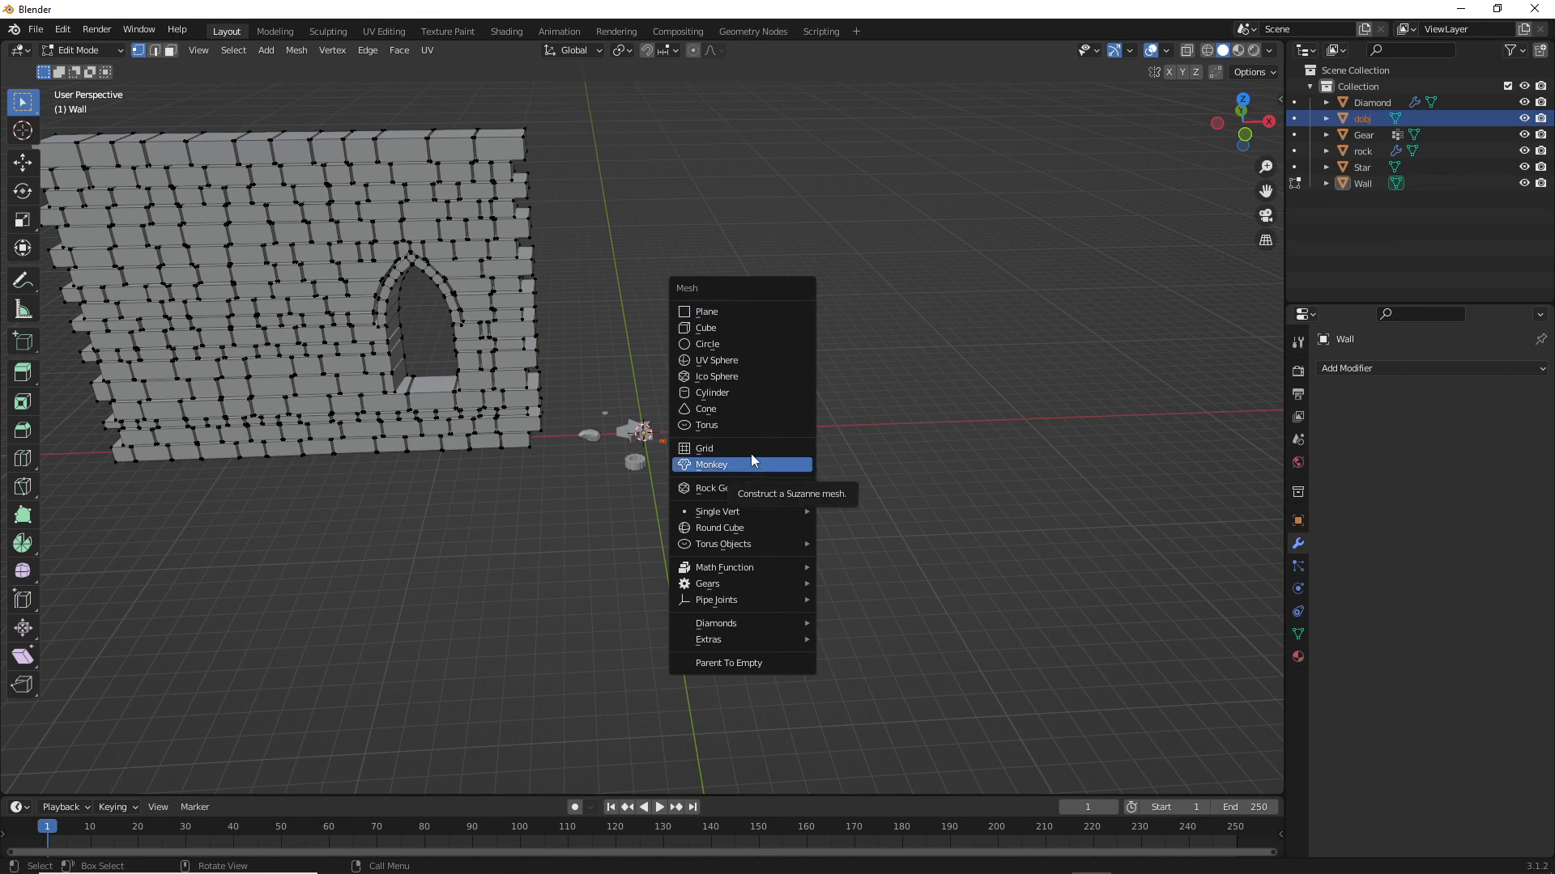
{"action": "key", "text": "Escape"}
{"action": "key", "text": "shift+a"}
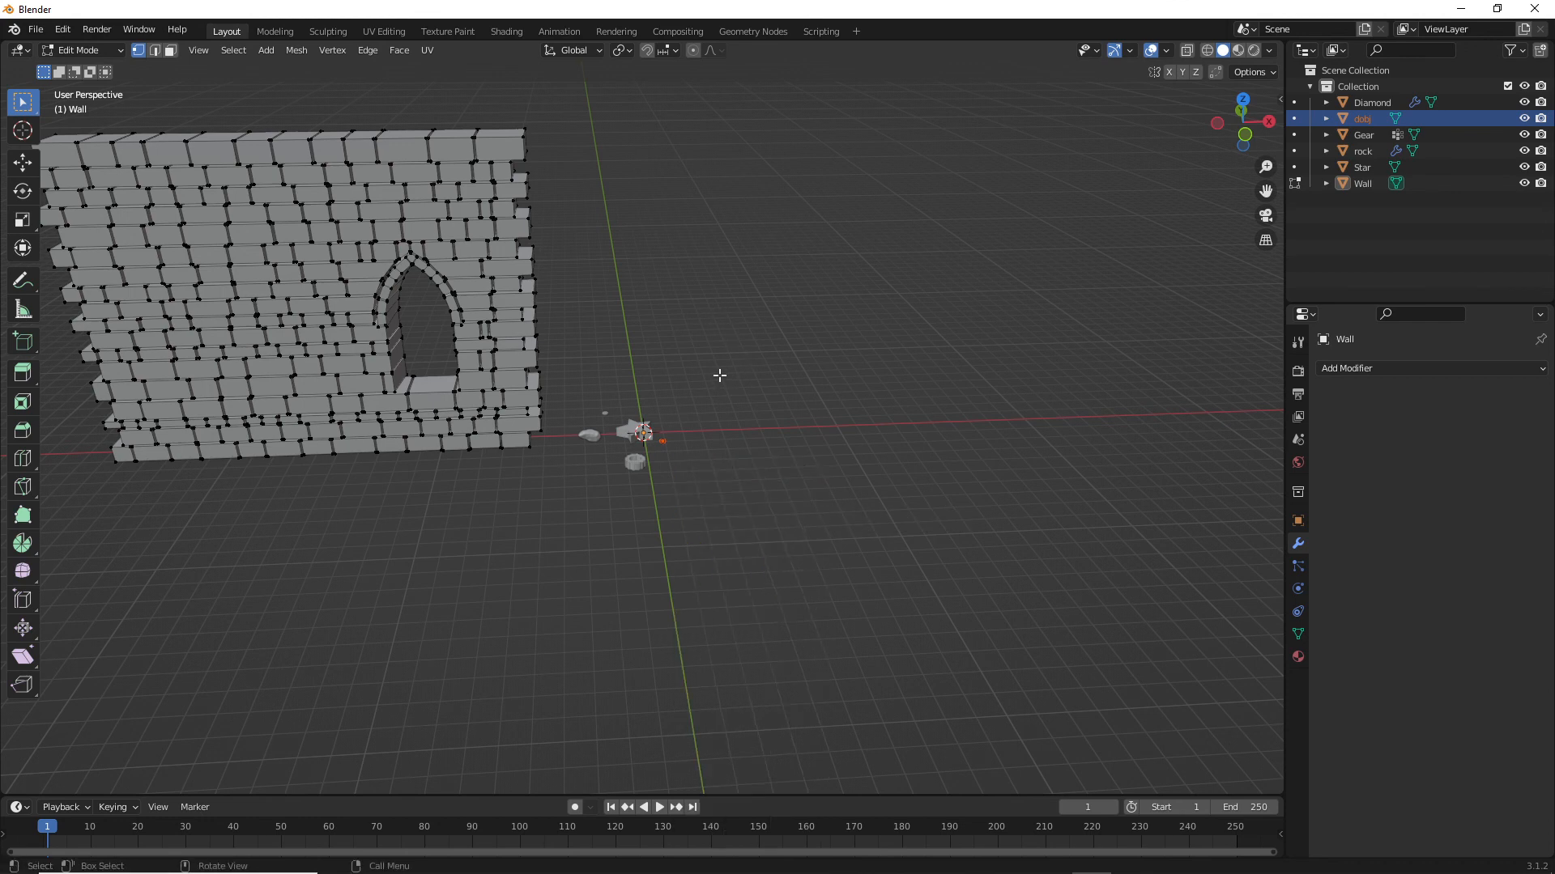
- Switch the wall from edit mode to object mode and review the mesh primitives that can be added there
{"action": "key", "text": "Tab"}
{"action": "key", "text": "shift+a"}
{"action": "mouse_move", "coordinate": [722, 380]}
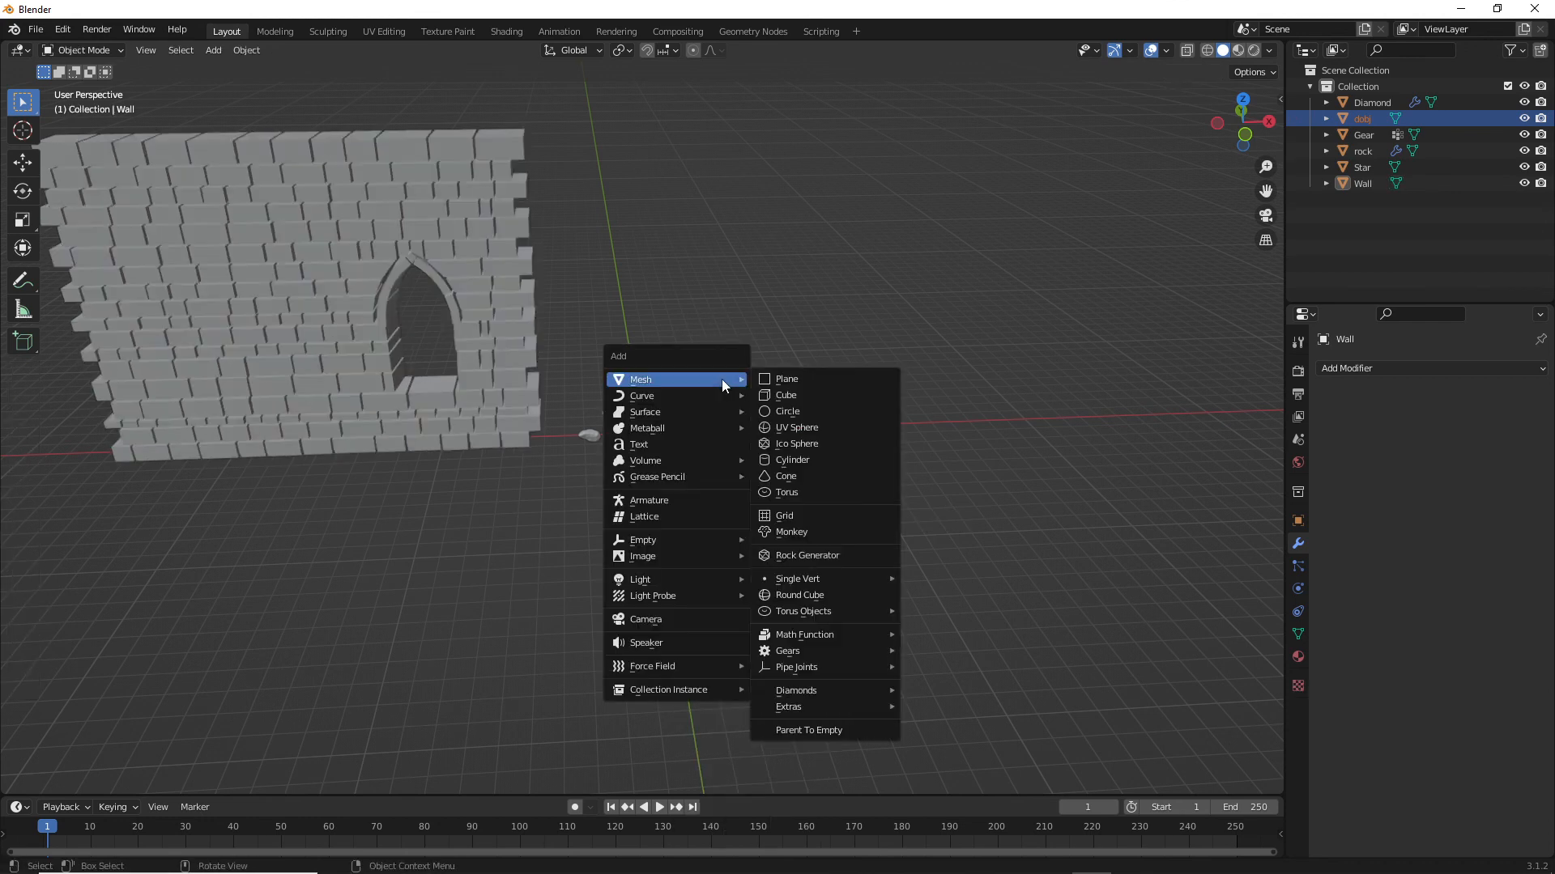
{"action": "left_click", "coordinate": [867, 561]}
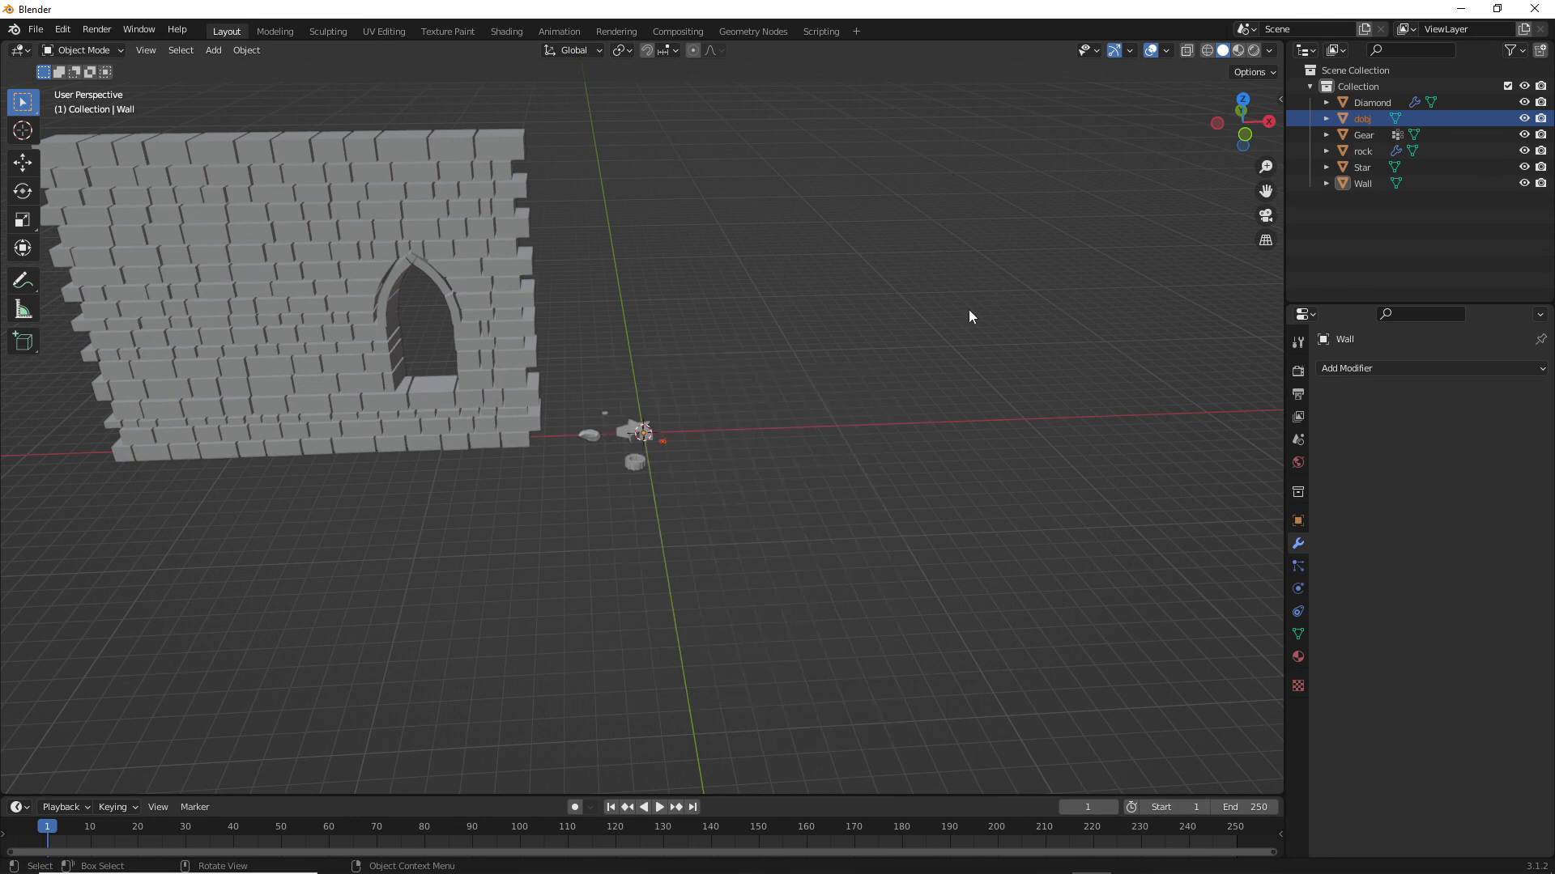
- Deselect the dobj object so that nothing in the scene is selected
{"action": "middle_click_drag", "start_coordinate": [691, 331], "coordinate": [745, 353]}
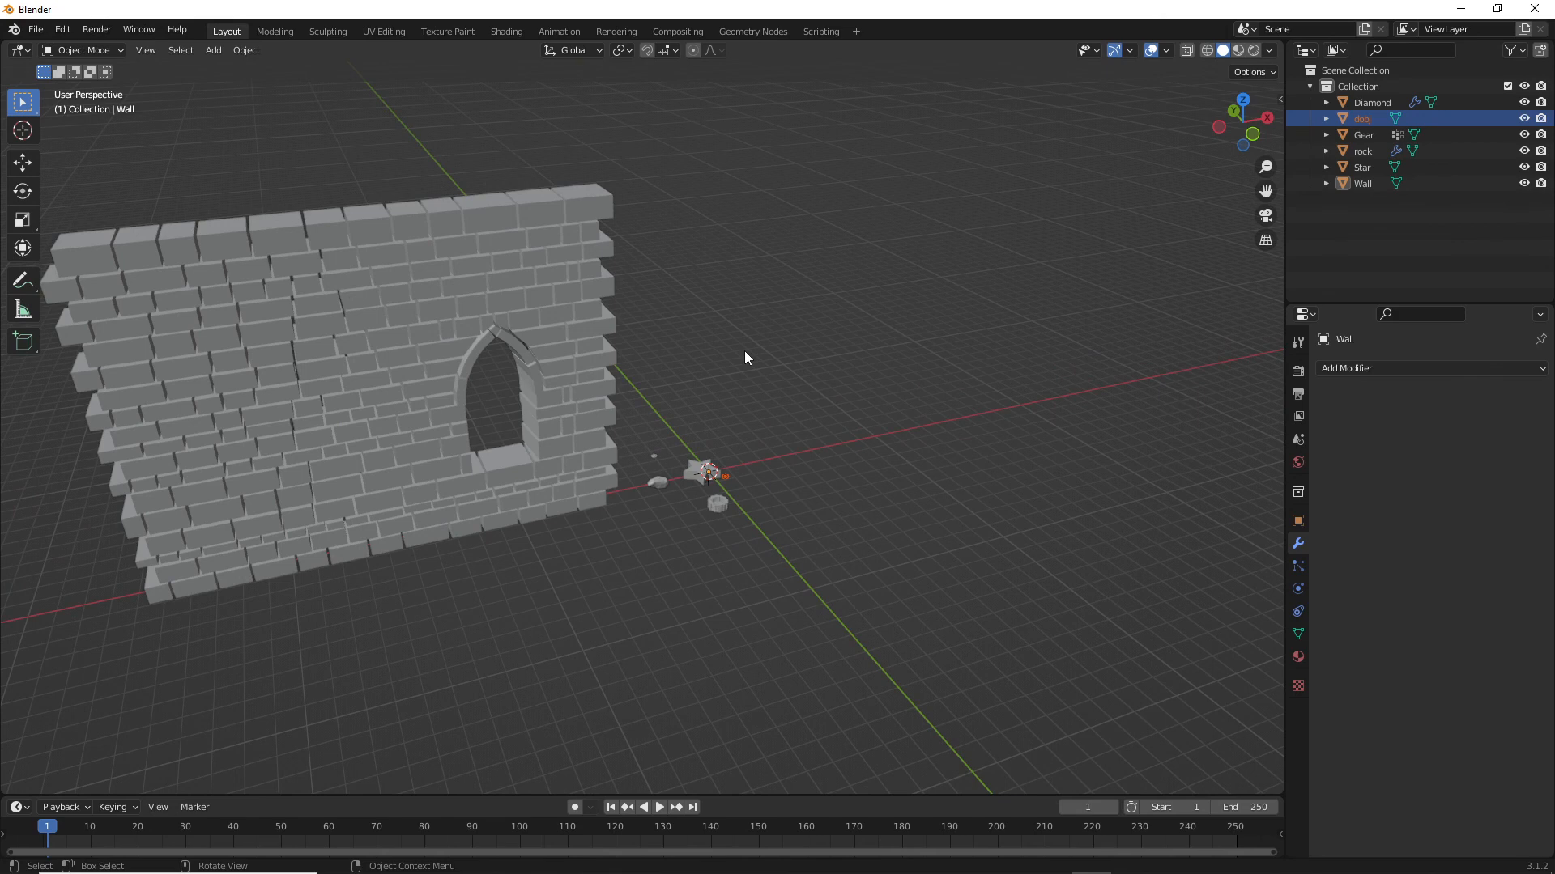
{"action": "middle_click_drag", "start_coordinate": [745, 357], "coordinate": [736, 513]}
{"action": "scroll", "coordinate": [752, 544], "scroll_direction": "up", "scroll_amount": 2}
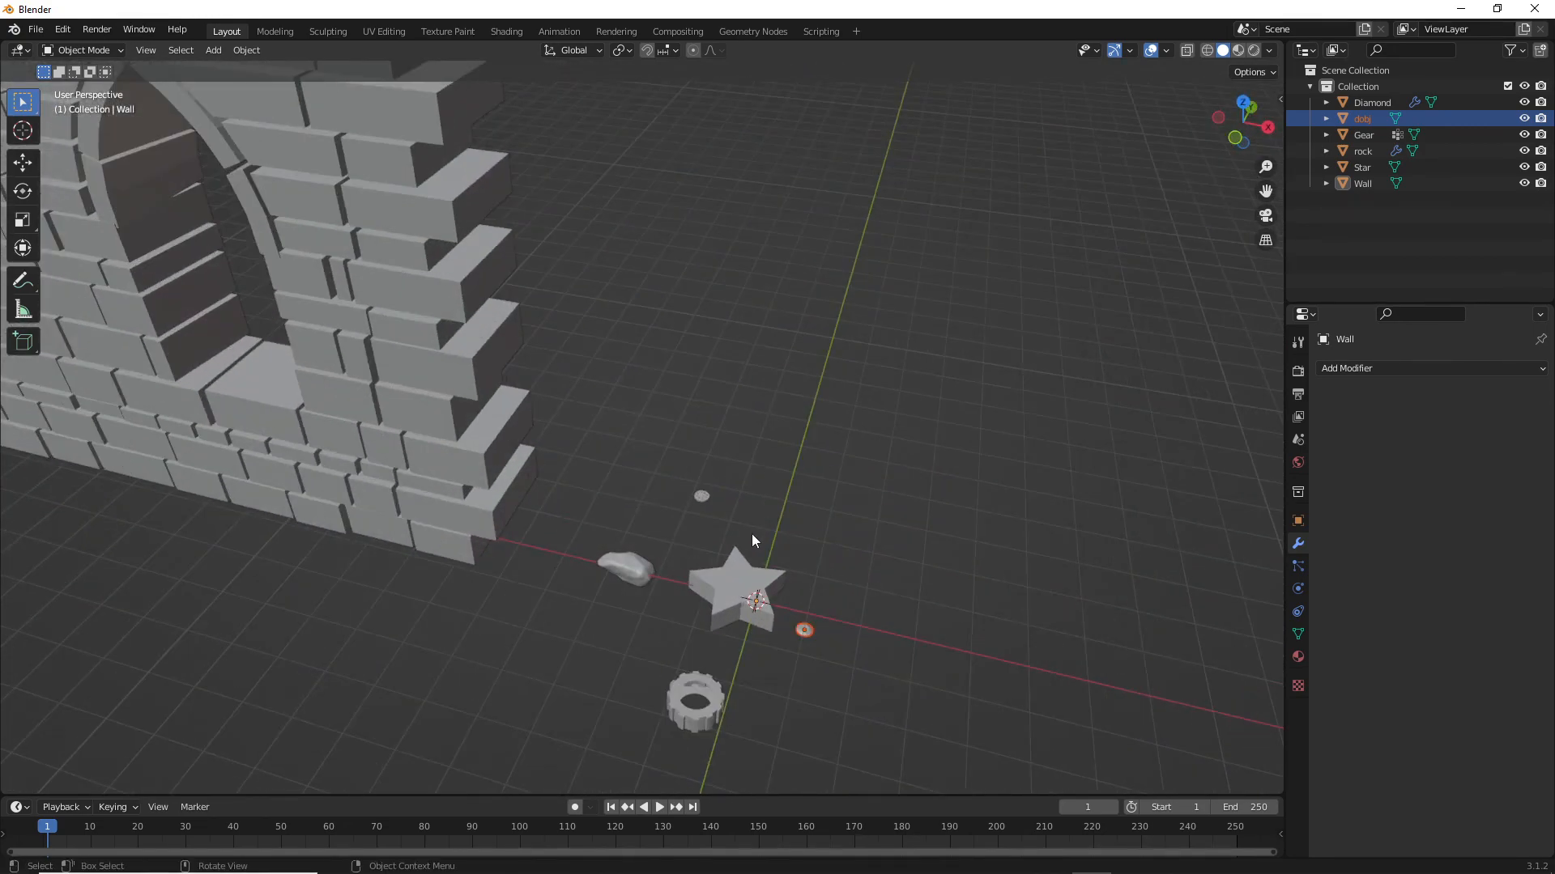
{"action": "left_click", "coordinate": [877, 565]}
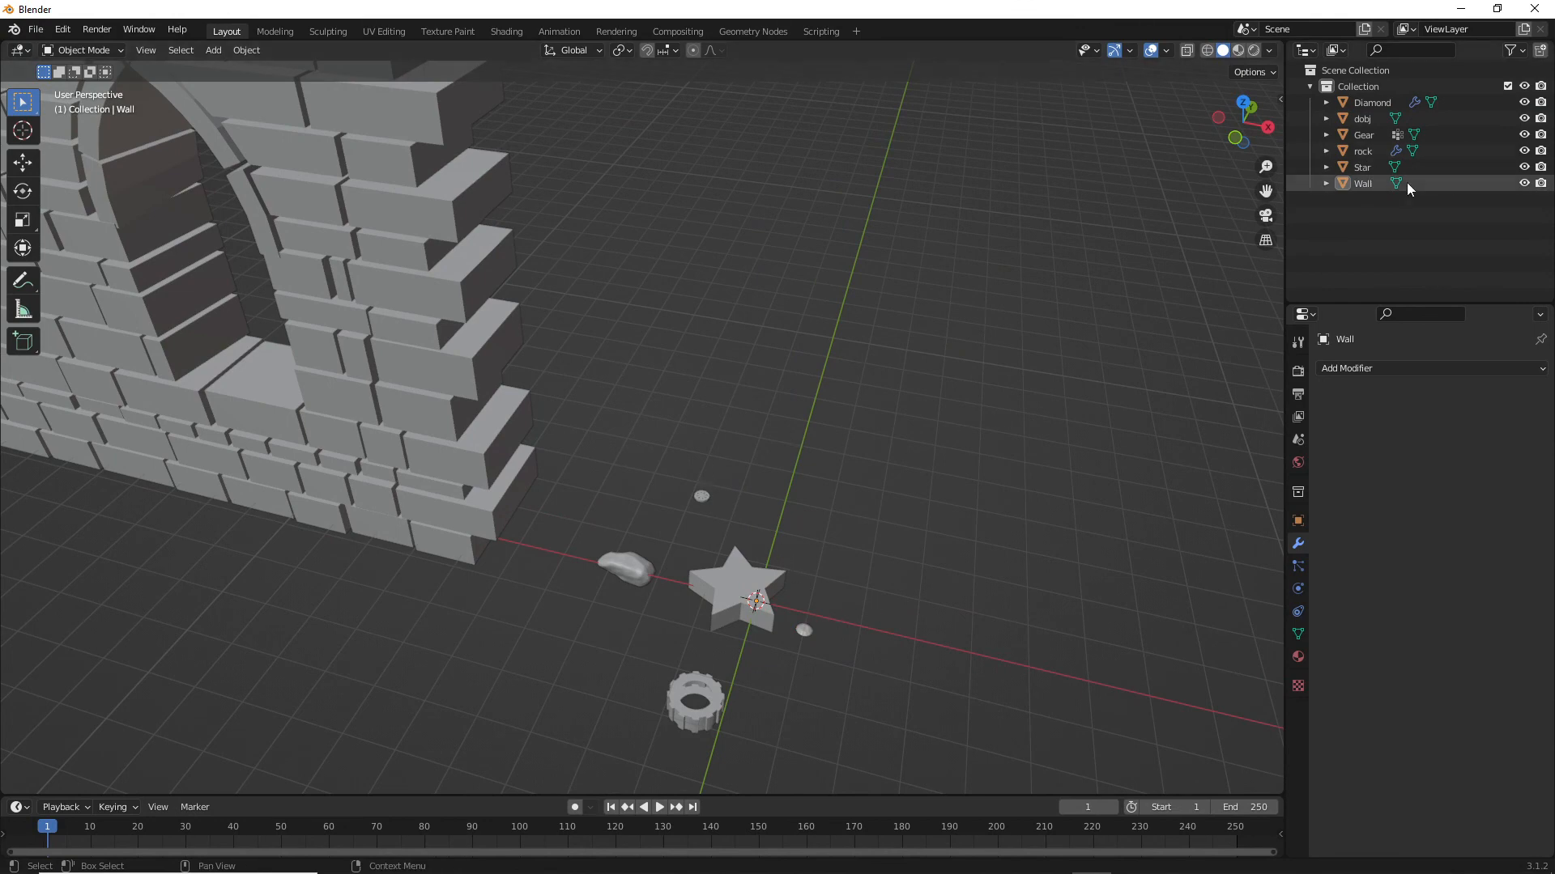
- Select all objects from Wall to Diamond in the outliner, inspect them together in the scene, and clear the selection
{"action": "left_click", "coordinate": [1365, 183]}
{"action": "left_click", "coordinate": [1360, 103], "text": "shift"}
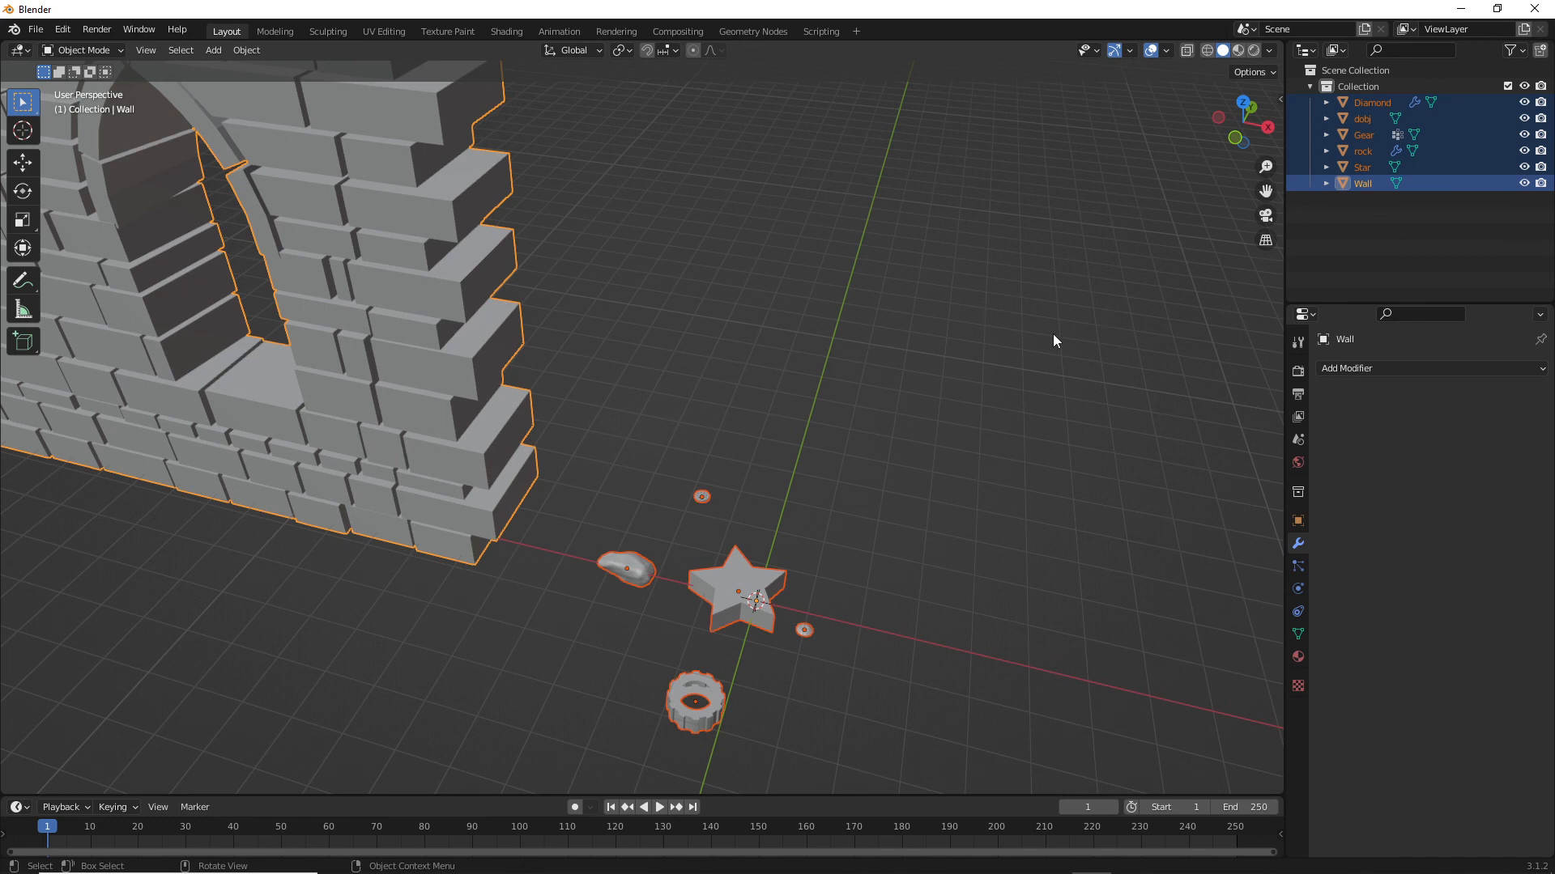
{"action": "scroll", "coordinate": [1029, 353], "scroll_direction": "down", "scroll_amount": 8}
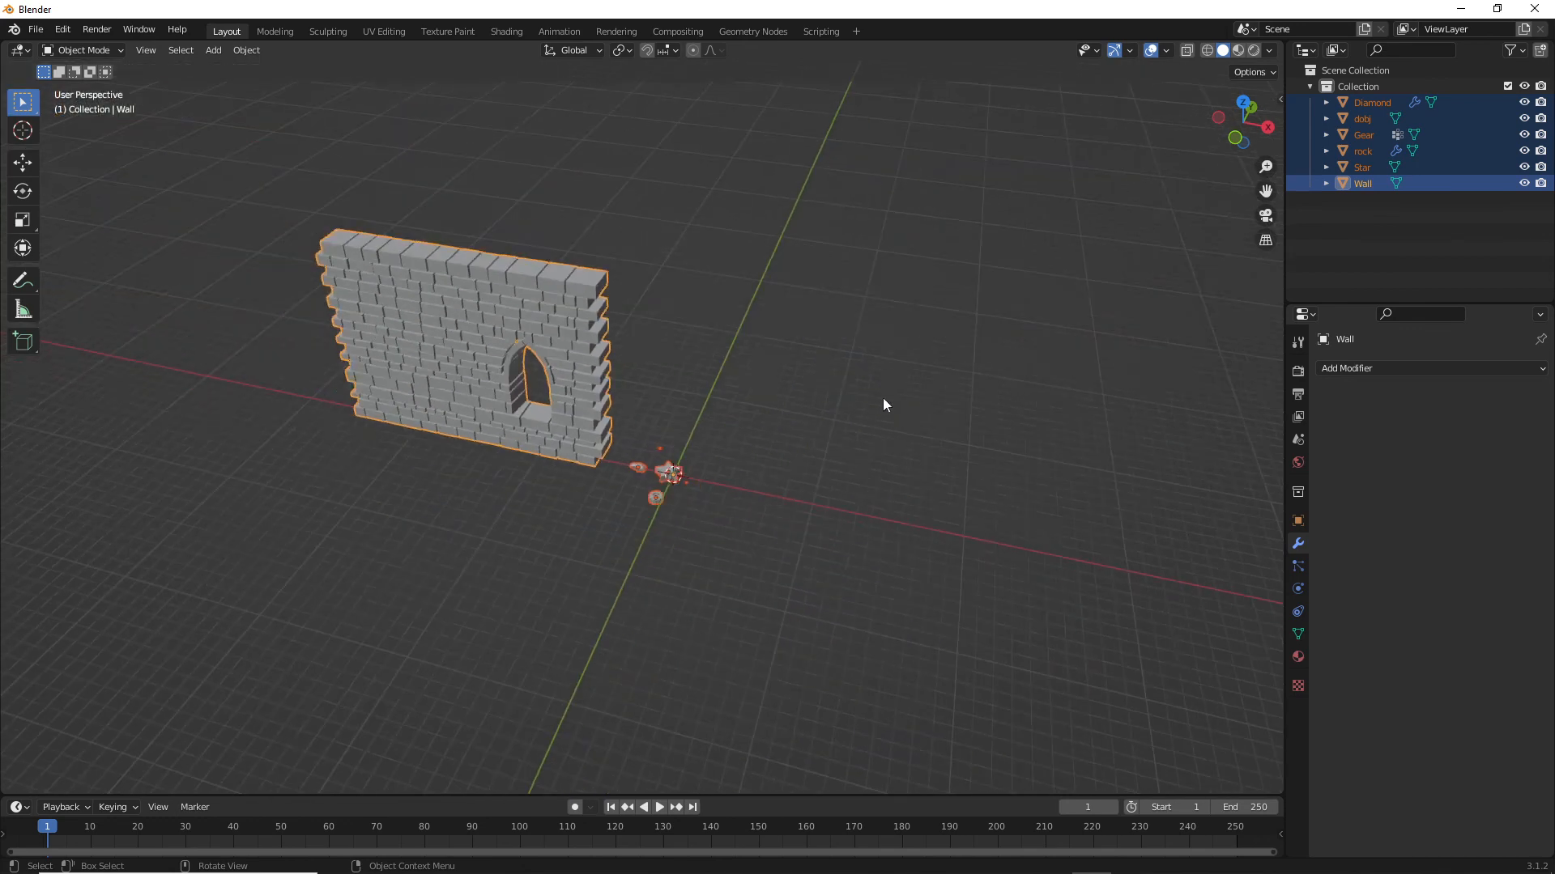
{"action": "scroll", "coordinate": [883, 397], "scroll_direction": "up", "scroll_amount": 4}
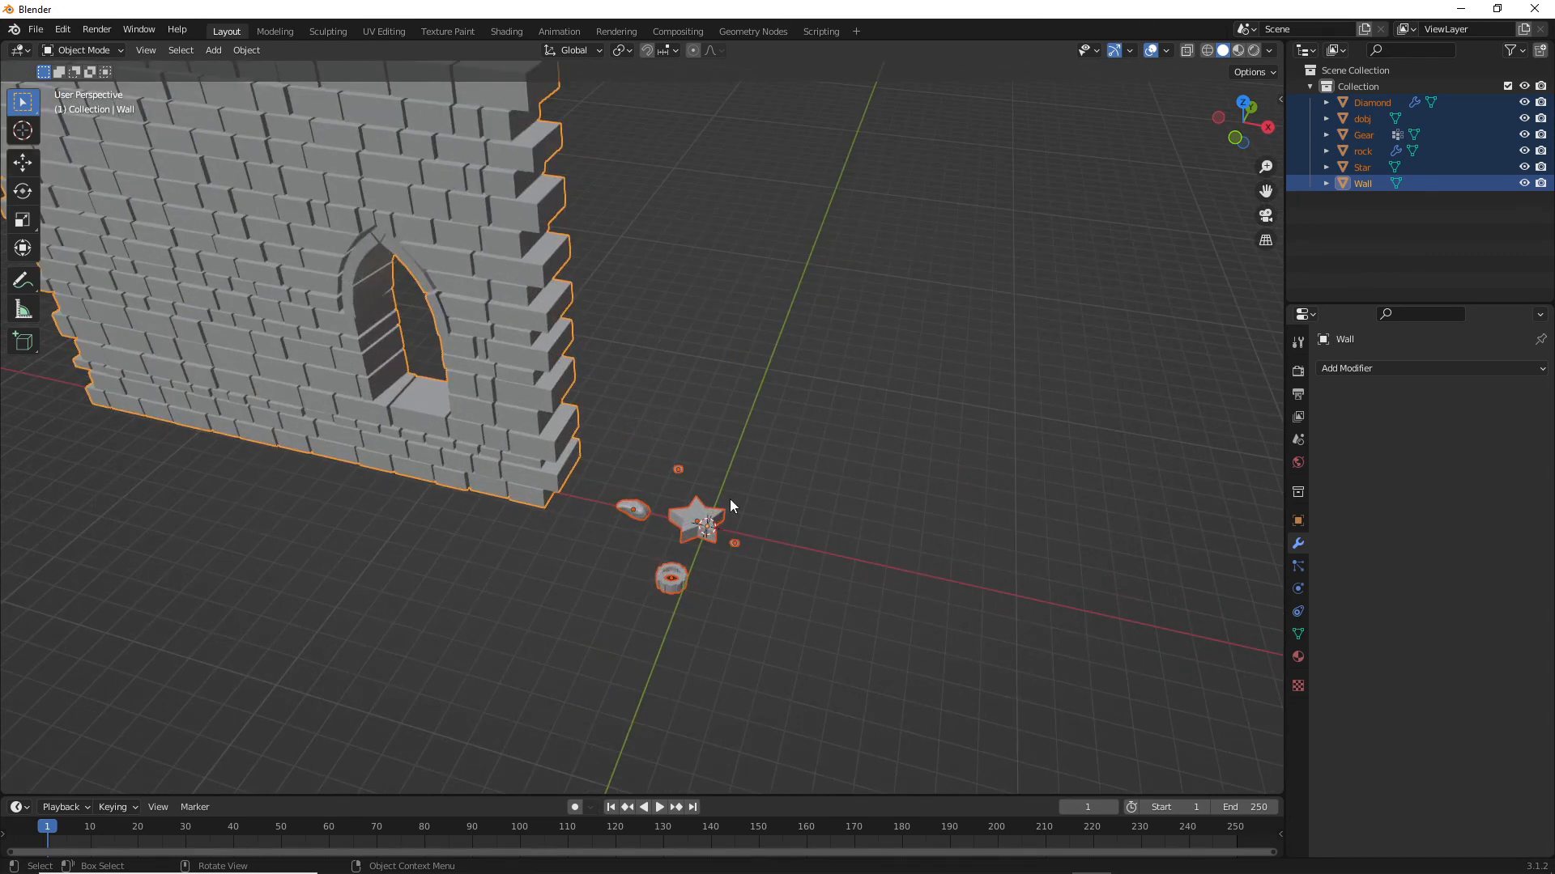
{"action": "middle_click_drag", "start_coordinate": [774, 452], "coordinate": [834, 436]}
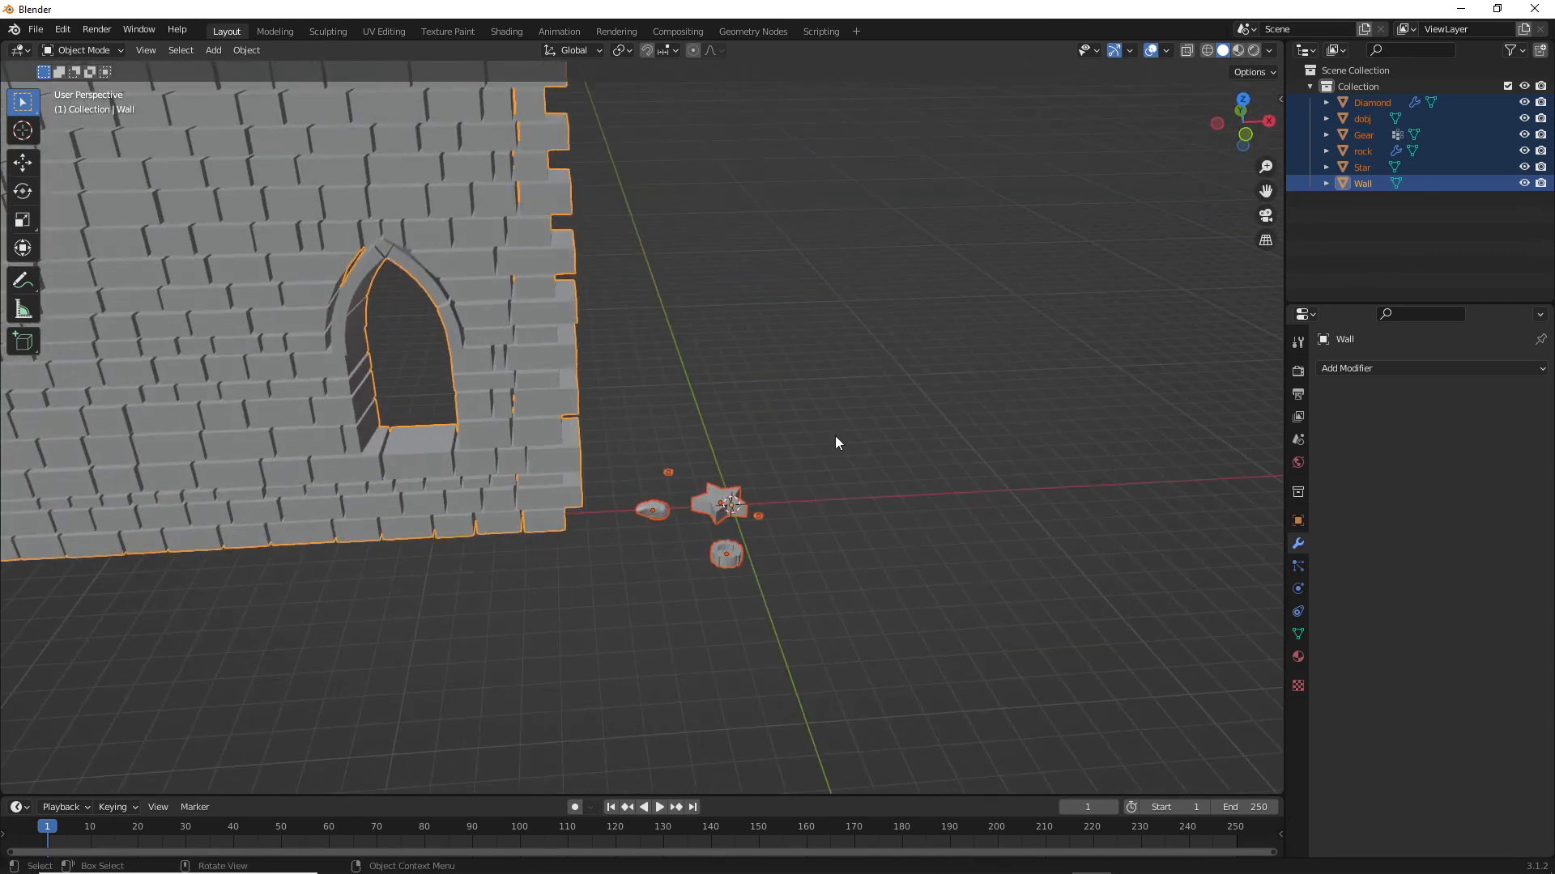
{"action": "left_click", "coordinate": [848, 434]}
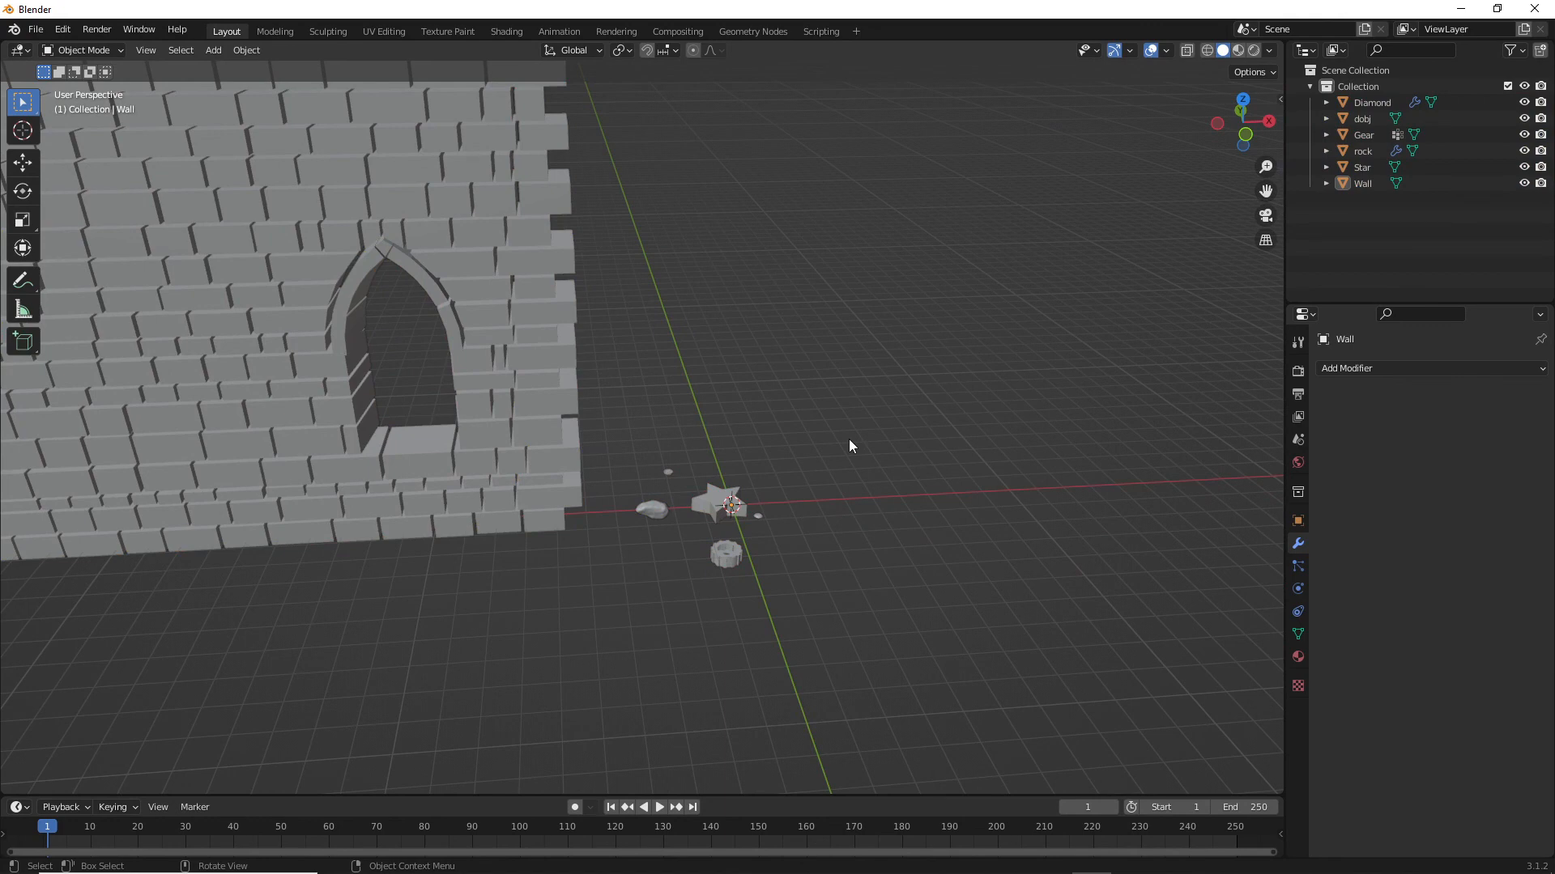